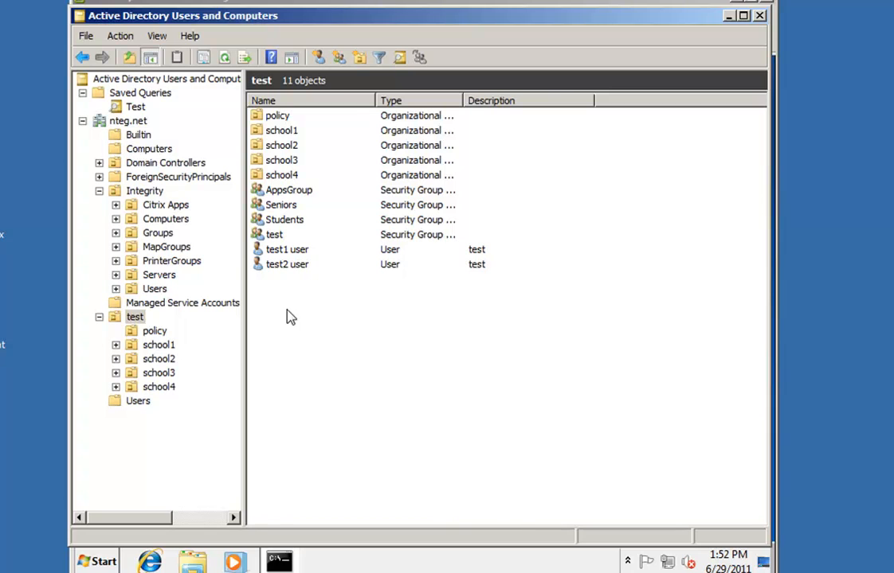
Review the test OU's test1 and test2 users and its test security group
click(134, 318)
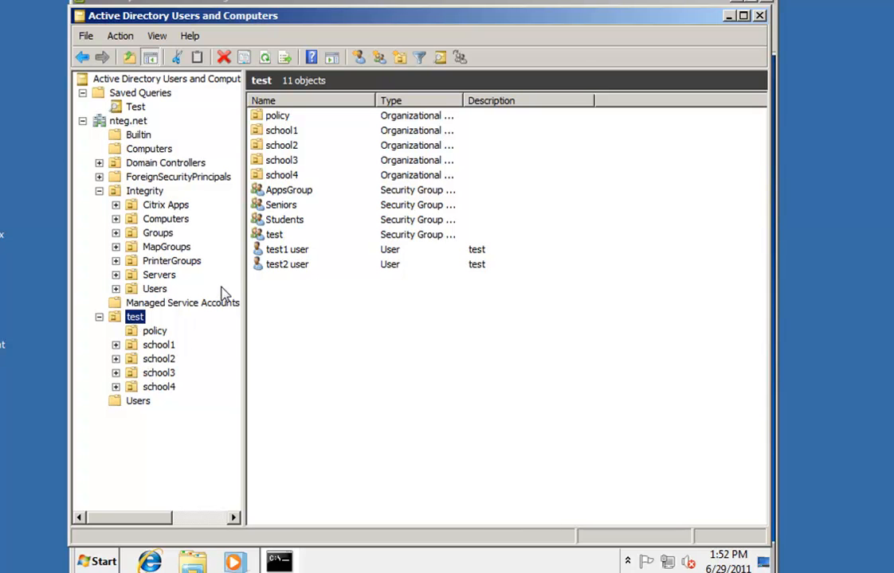
click(303, 250)
click(301, 266)
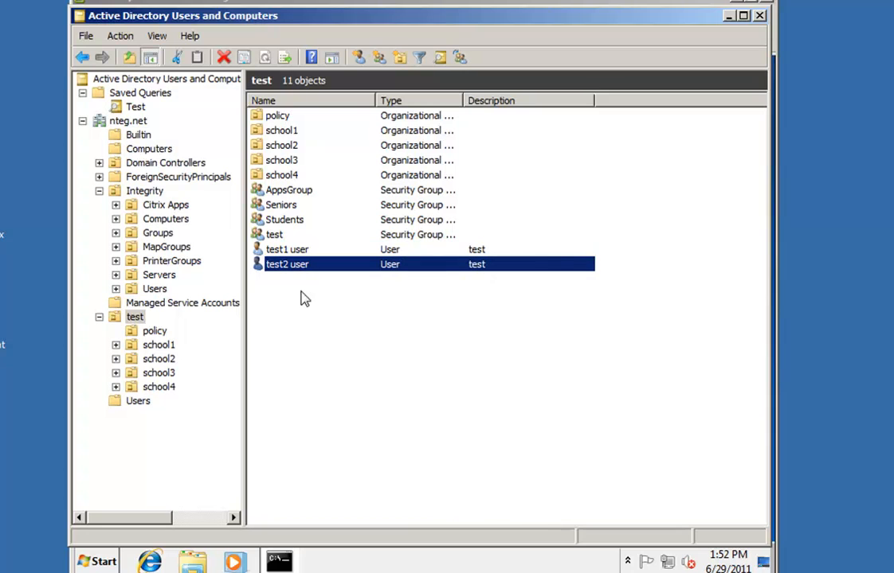
click(279, 235)
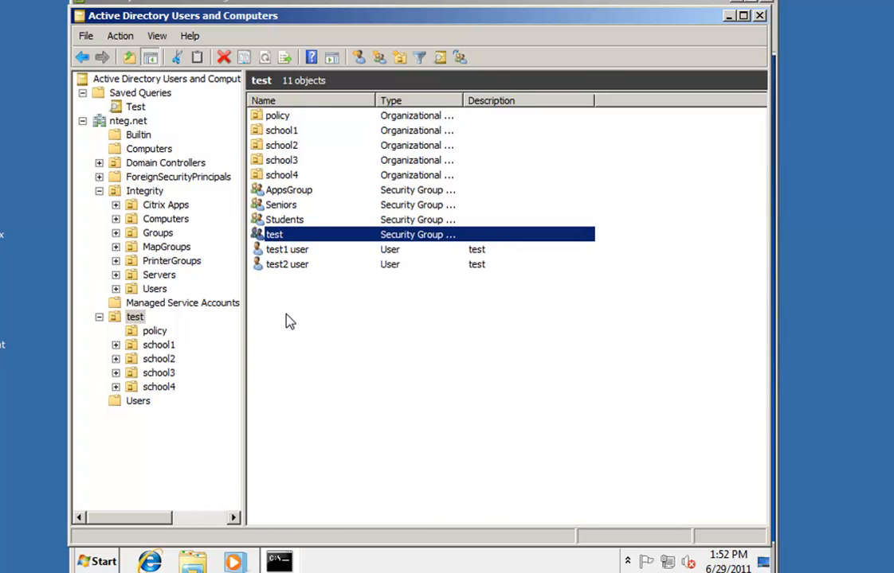
Check the TESTDEPLOY1 computer in the policy OU, return to the test OU, and bring up the Start menu
click(154, 331)
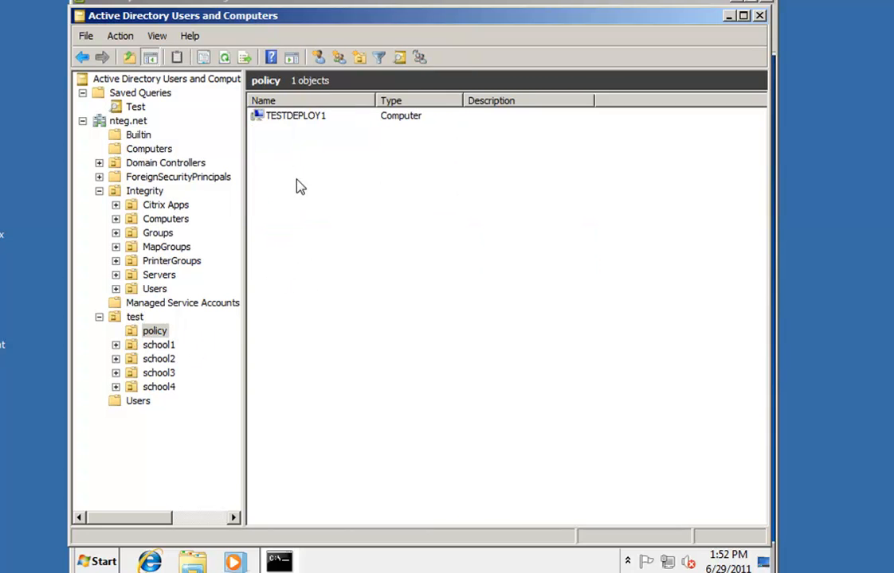
click(296, 117)
click(135, 317)
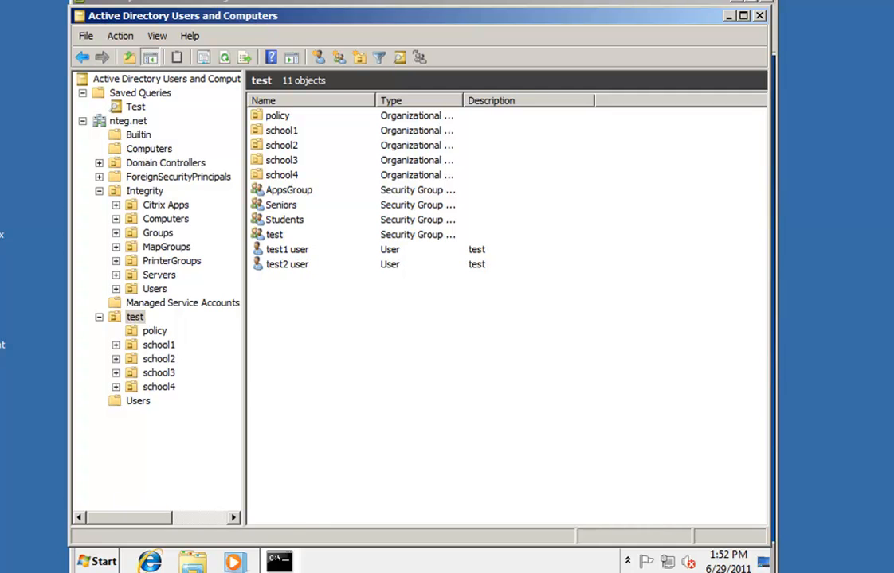
key(super)
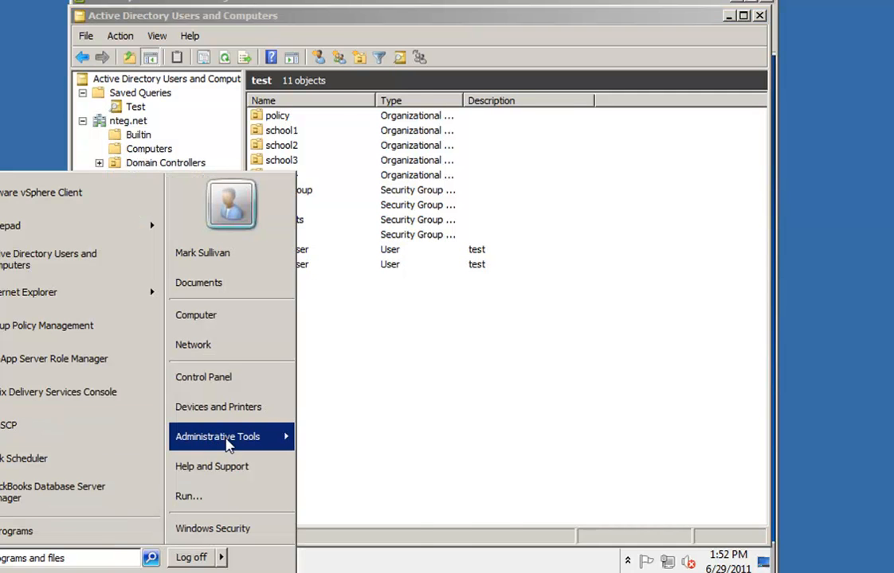
Launch Group Policy Management and navigate to Domains > nteg.net > test to view its linked policies
mouse_move(264, 446)
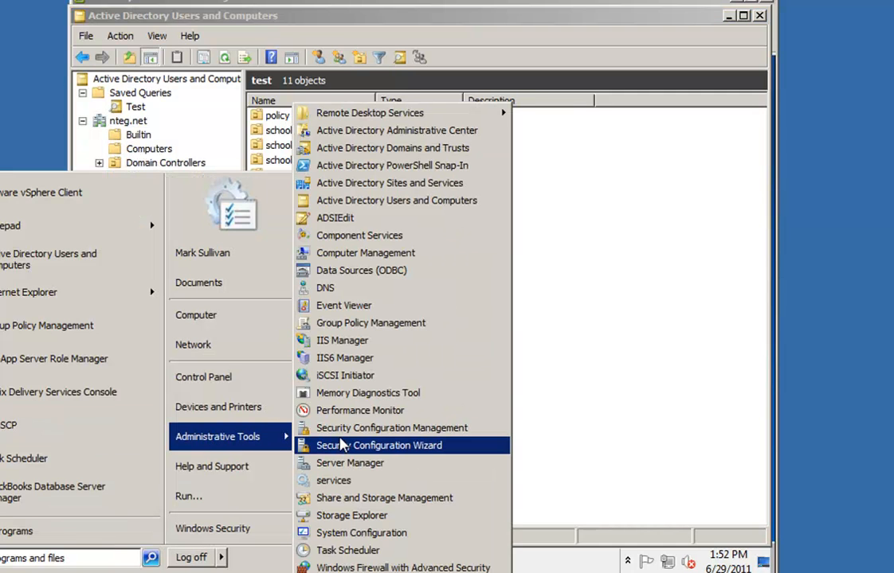
click(361, 321)
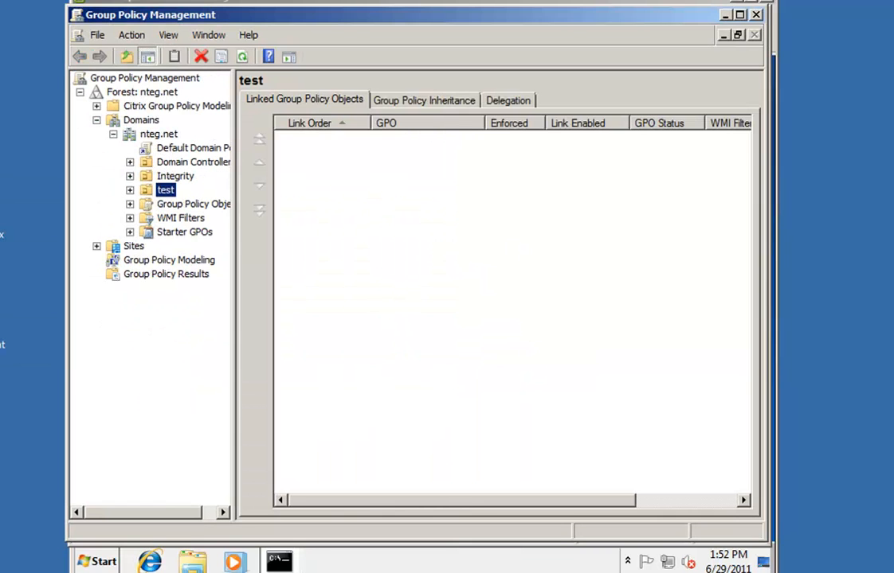
click(113, 134)
click(96, 120)
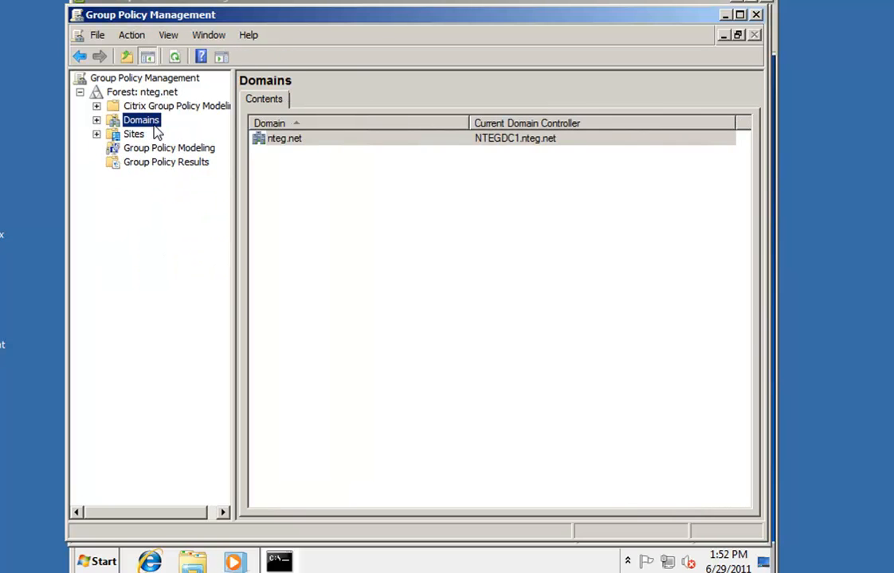
click(96, 120)
click(113, 134)
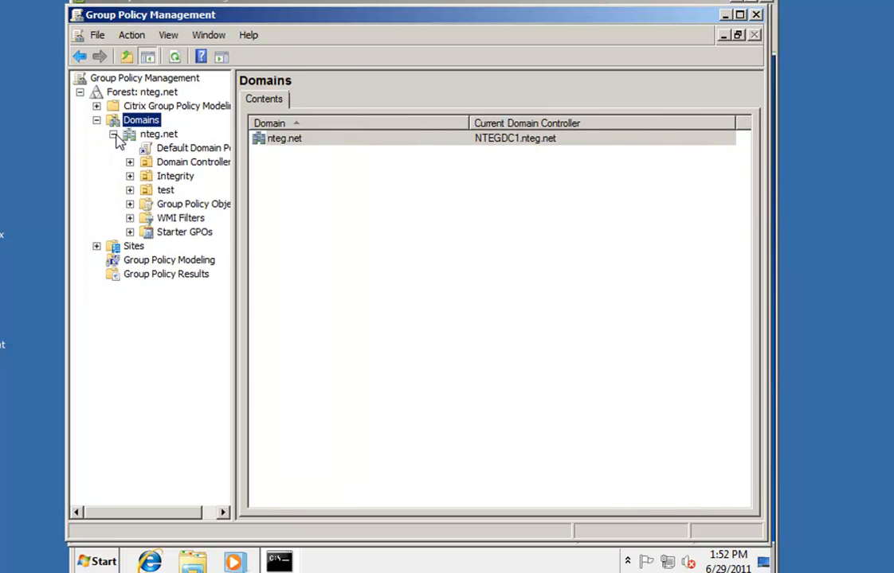
click(130, 189)
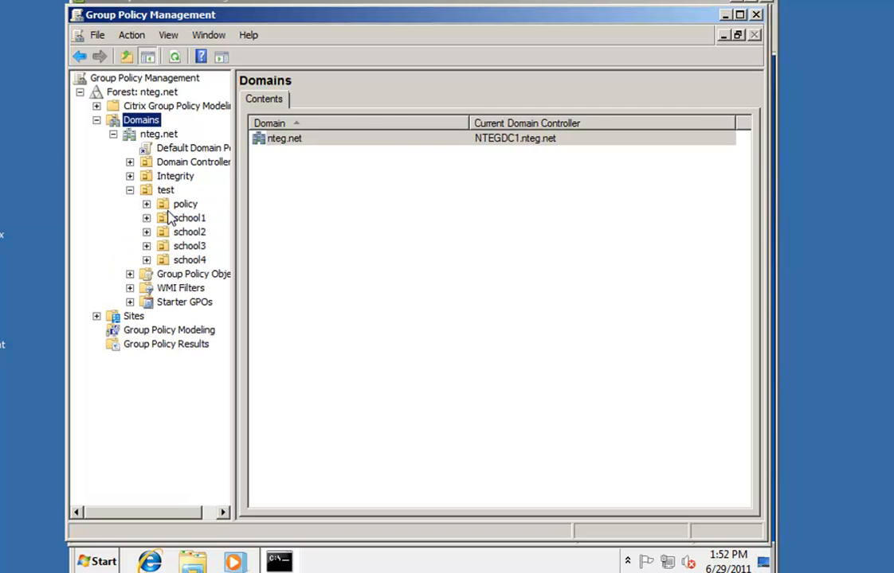
click(166, 191)
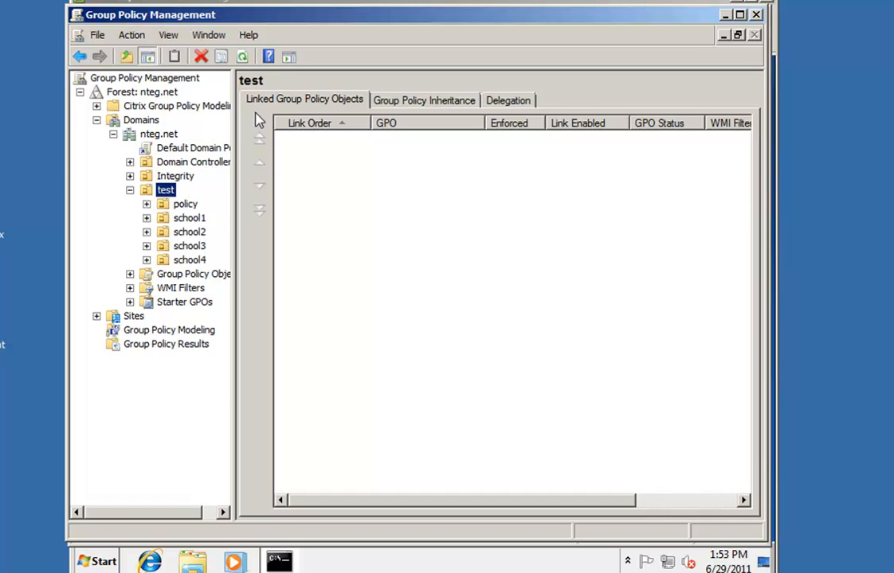
Glance at the test1 and test2 users in Active Directory Users and Computers, then close it
click(243, 2)
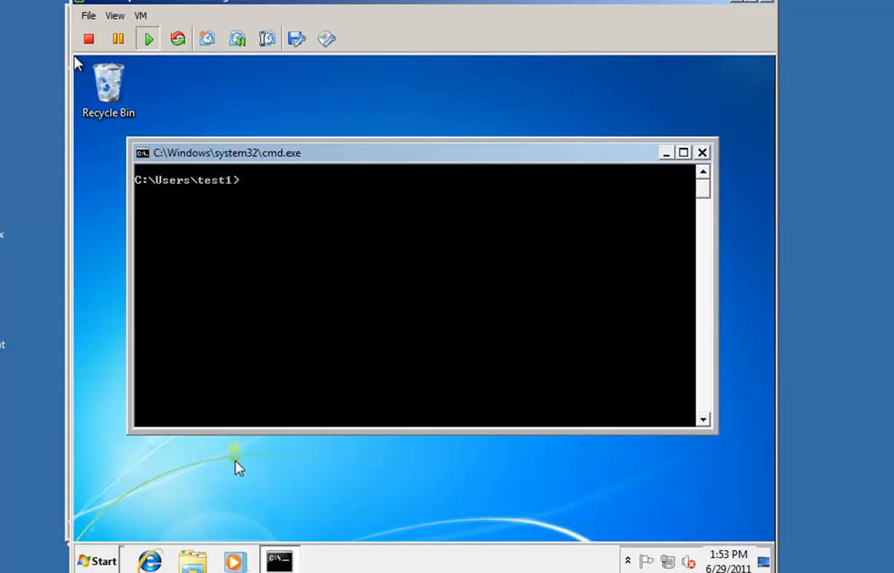
click(70, 58)
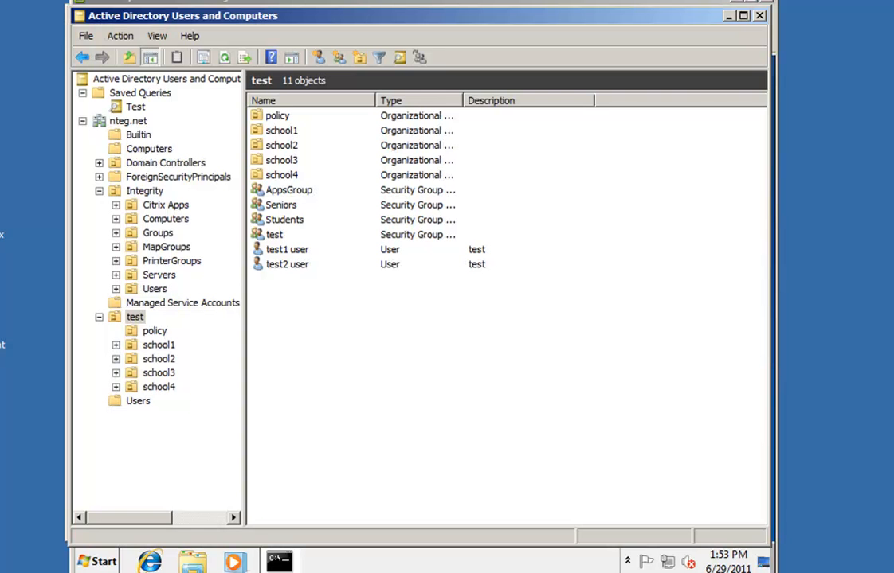
click(292, 253)
click(292, 266)
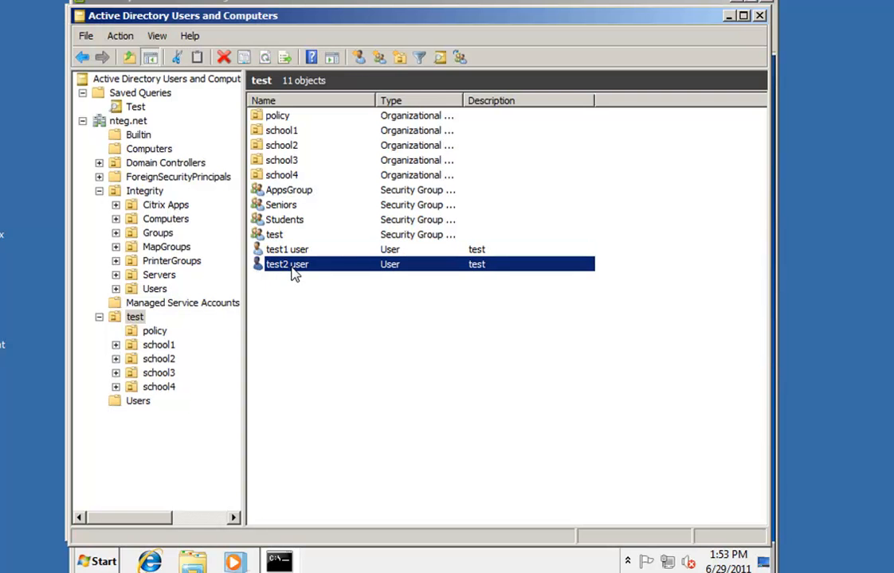
click(293, 254)
click(757, 15)
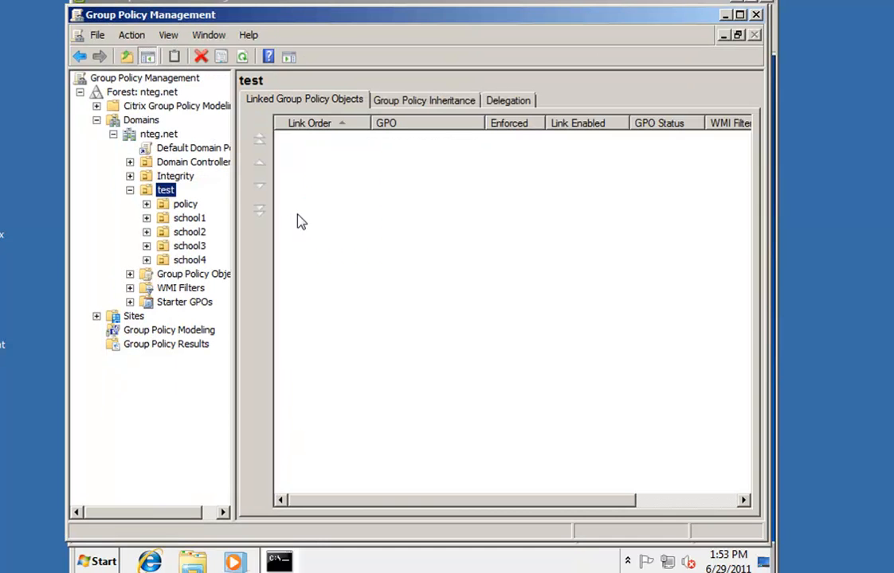
List the nine existing Group Policy Objects in nteg.net, after briefly checking the test OU's actions
click(184, 276)
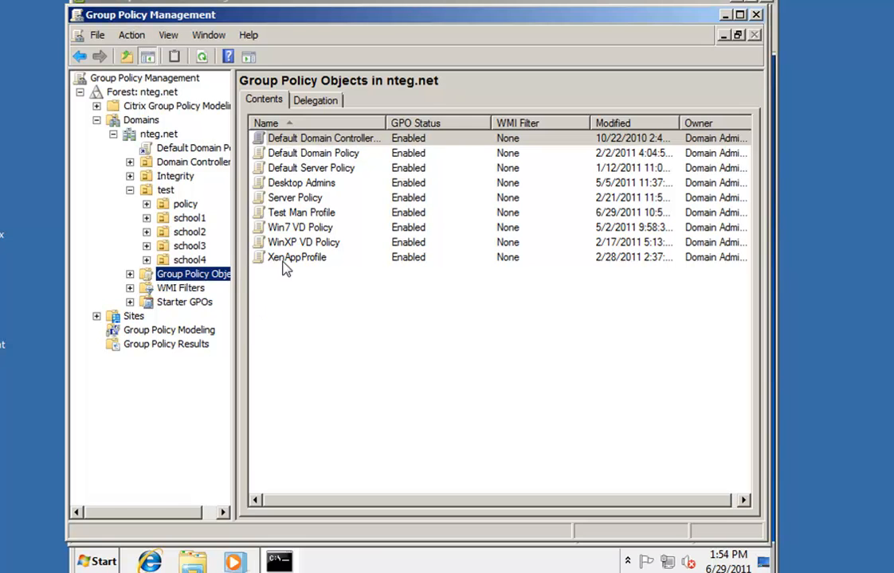
click(164, 191)
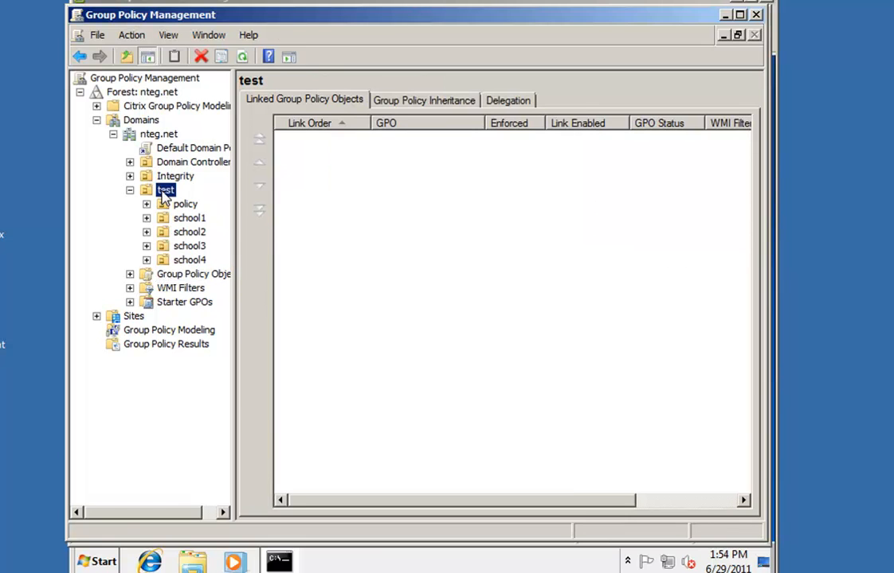
right_click(165, 192)
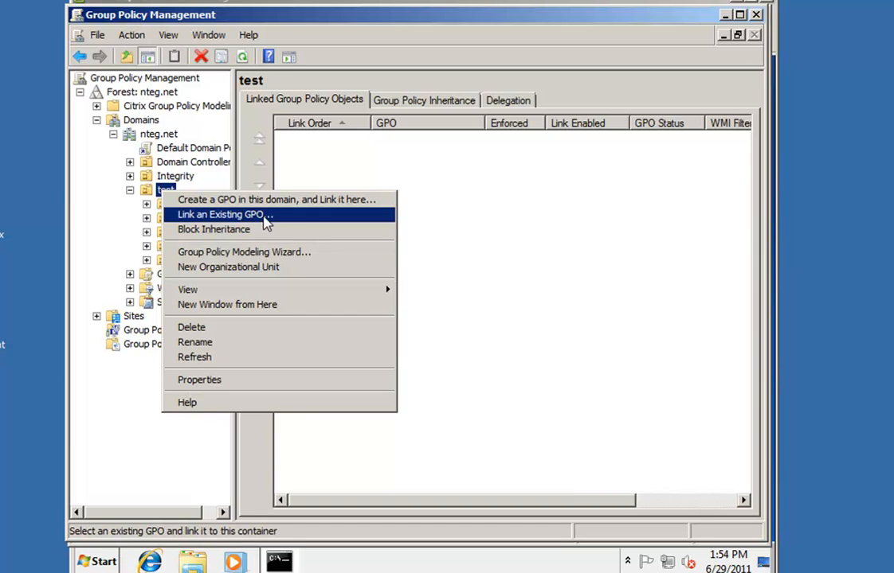
click(153, 188)
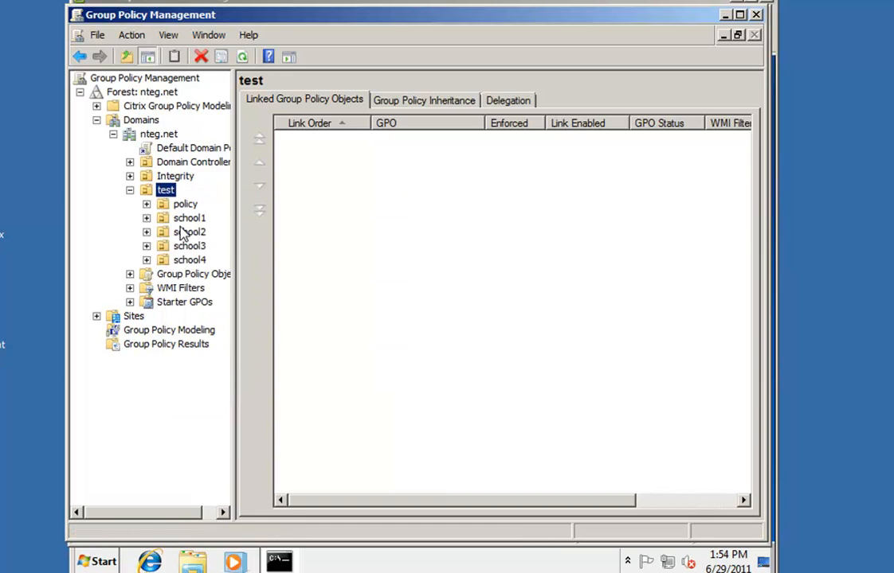
click(187, 275)
Create a new Group Policy Object named 'Test'
right_click(191, 276)
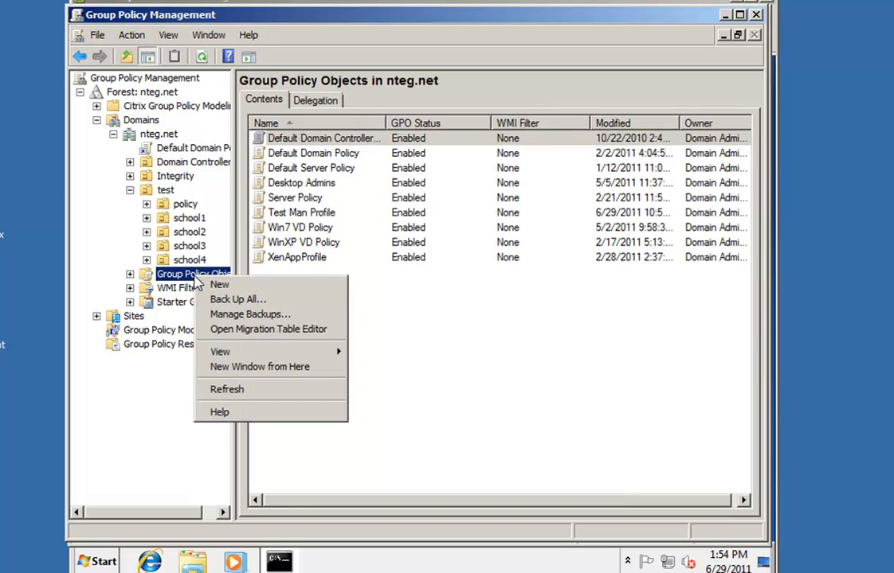
click(223, 286)
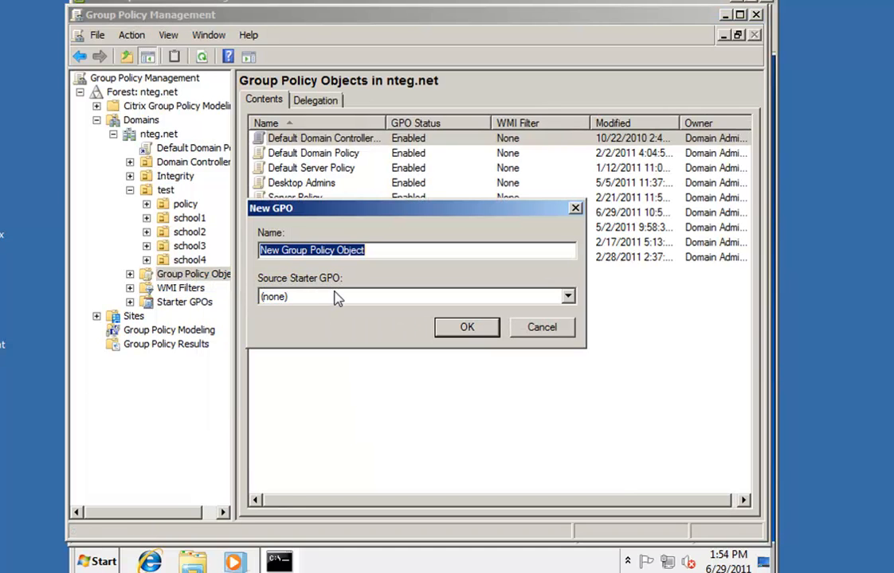
text(Test)
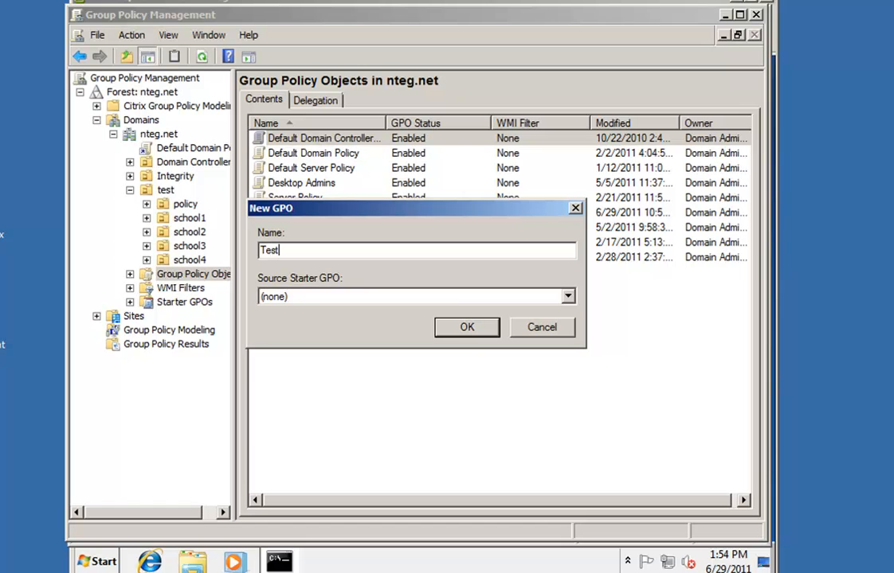
click(486, 327)
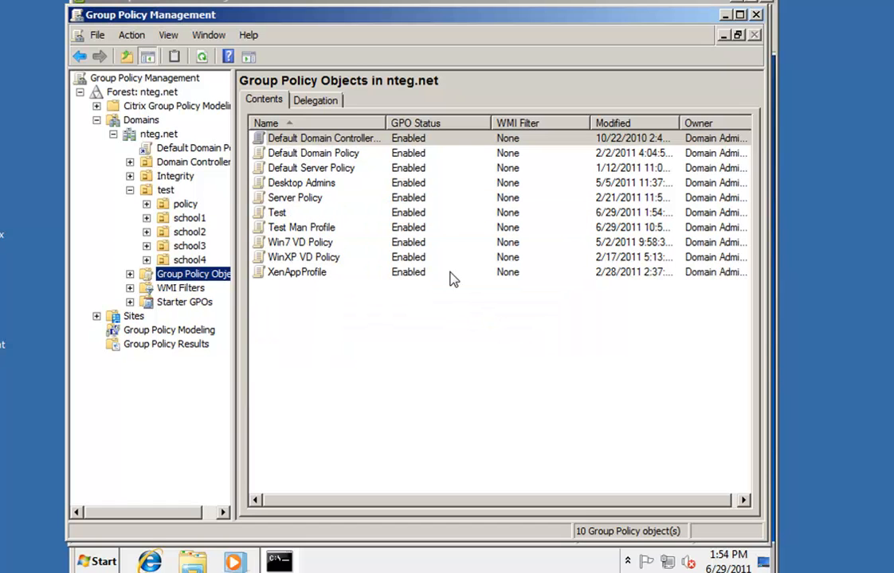
click(285, 215)
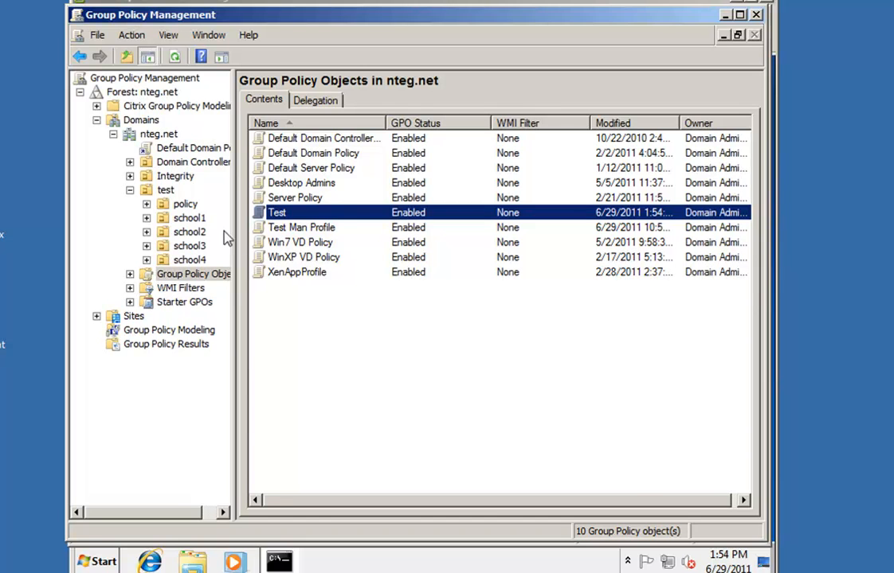
Link the existing Test GPO to the test OU
click(163, 190)
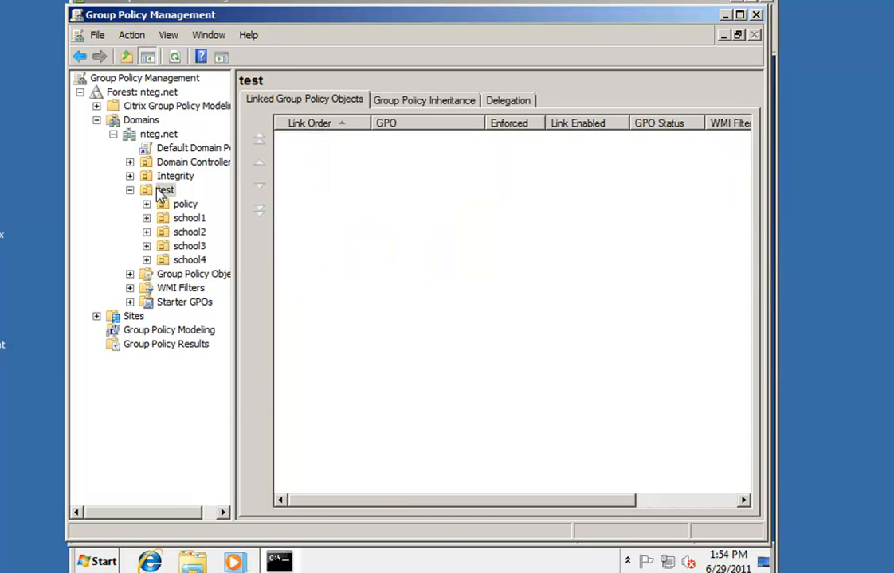
right_click(159, 191)
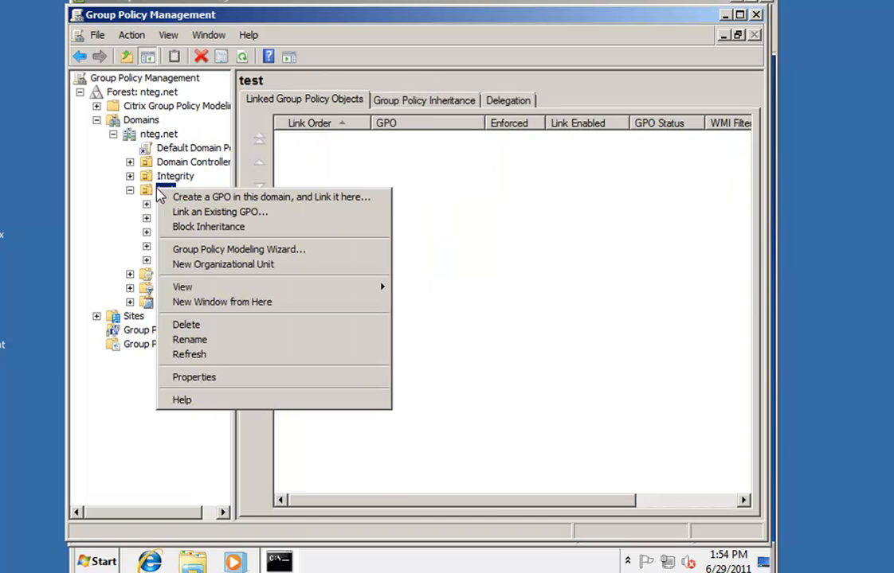
click(221, 215)
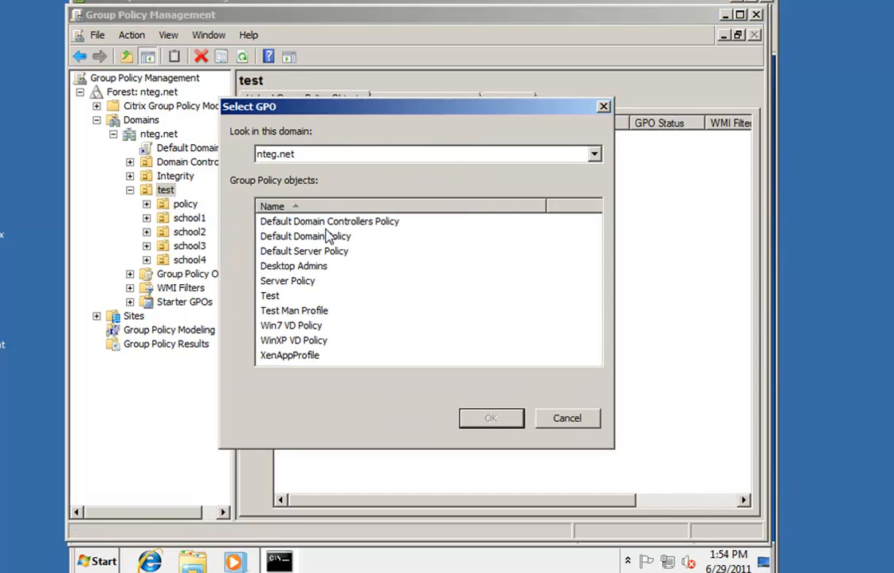
click(269, 297)
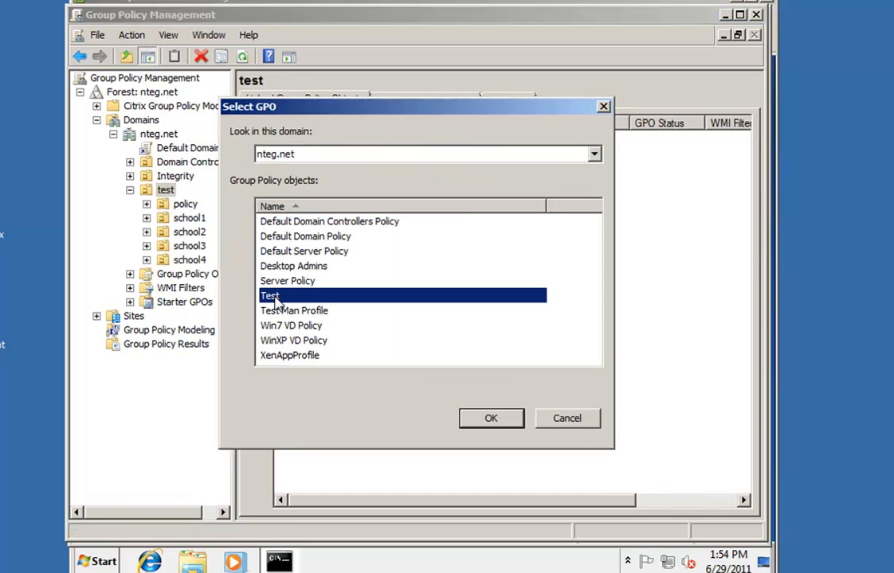
click(491, 419)
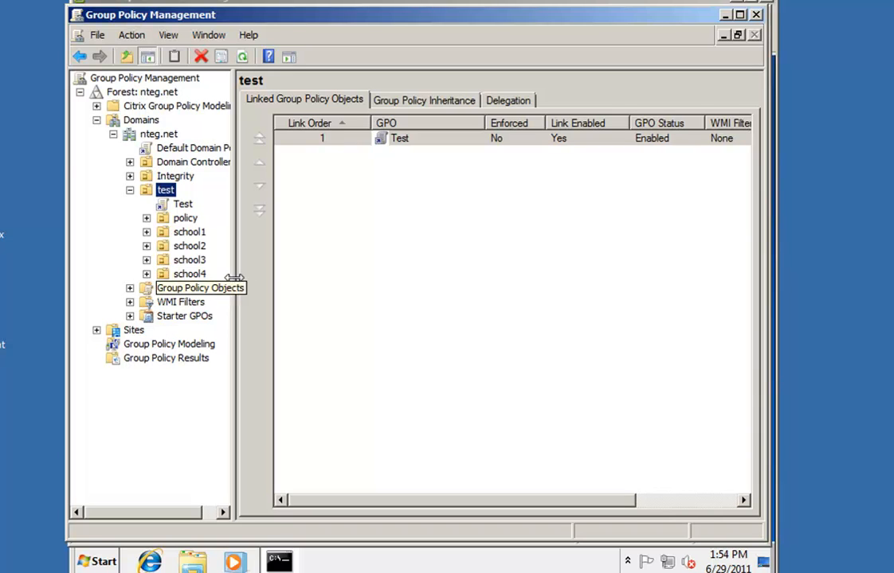
Review the Test link's scope: linked at nteg.net/test and filtered to Authenticated Users
click(182, 205)
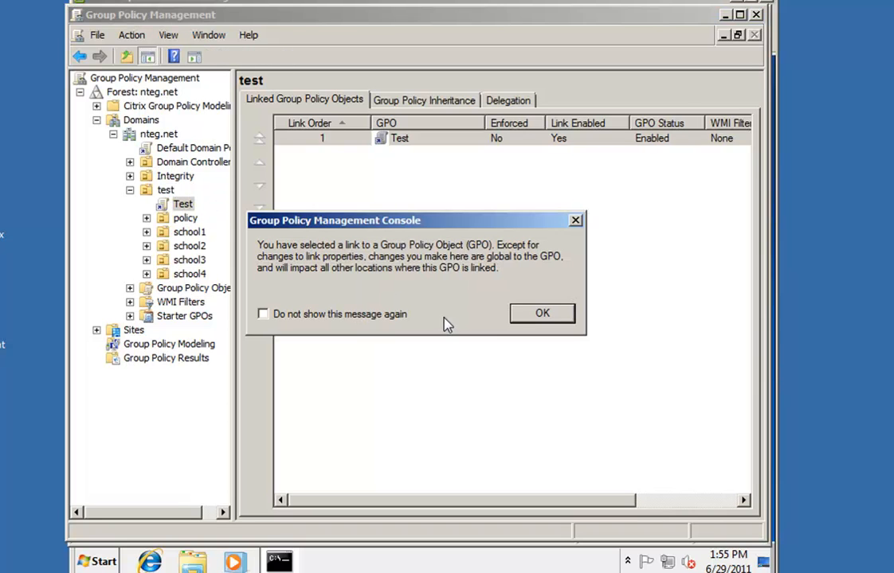
click(538, 314)
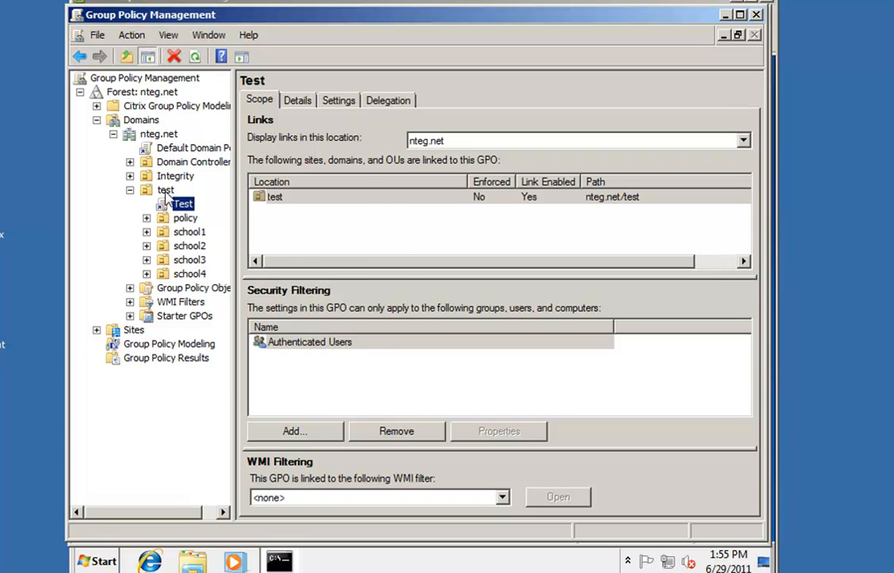
right_click(165, 191)
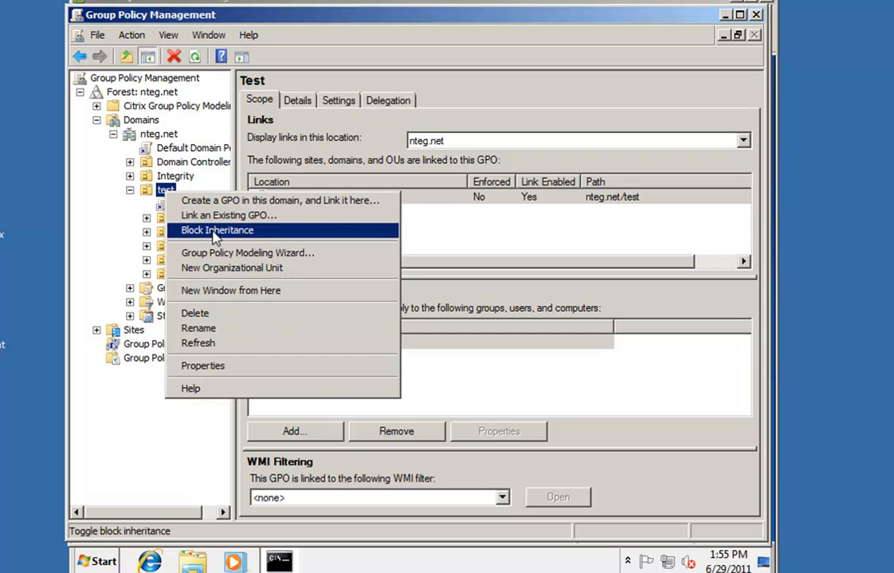
click(164, 190)
click(182, 205)
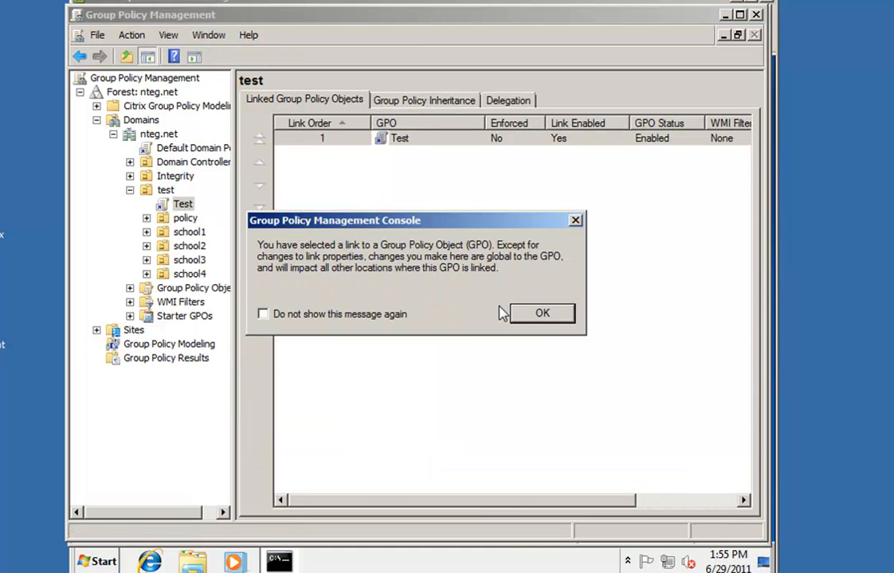
click(562, 314)
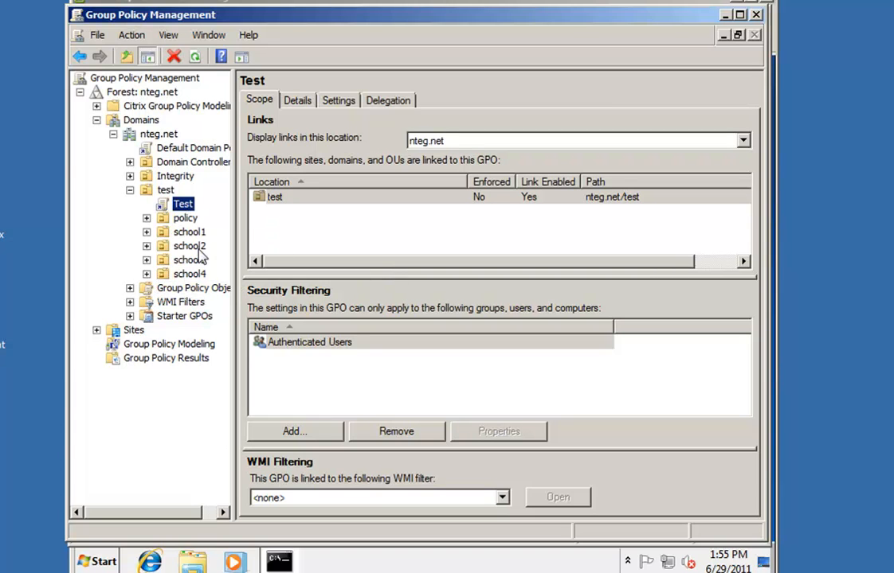
right_click(189, 205)
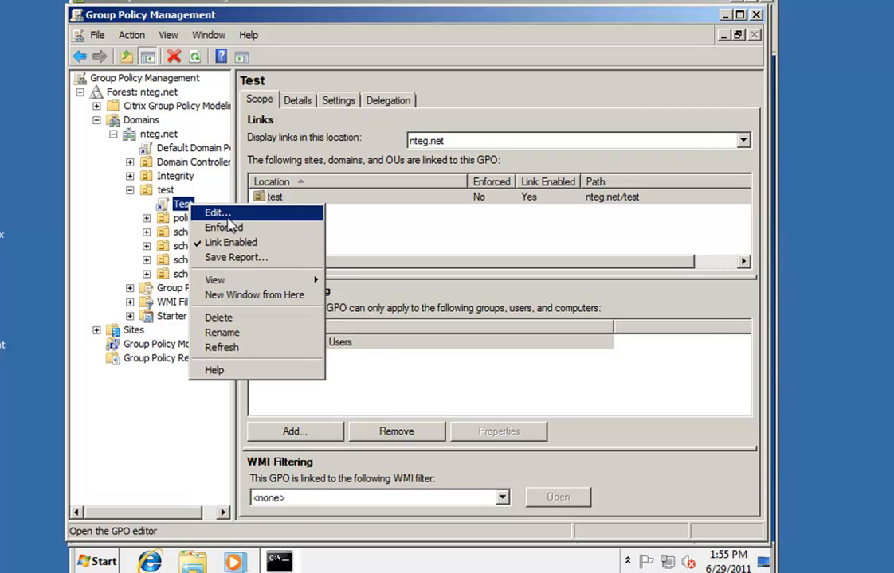
Edit the Test GPO, expand User Configuration > Policies, and bring the Windows 7 VM forward
click(227, 215)
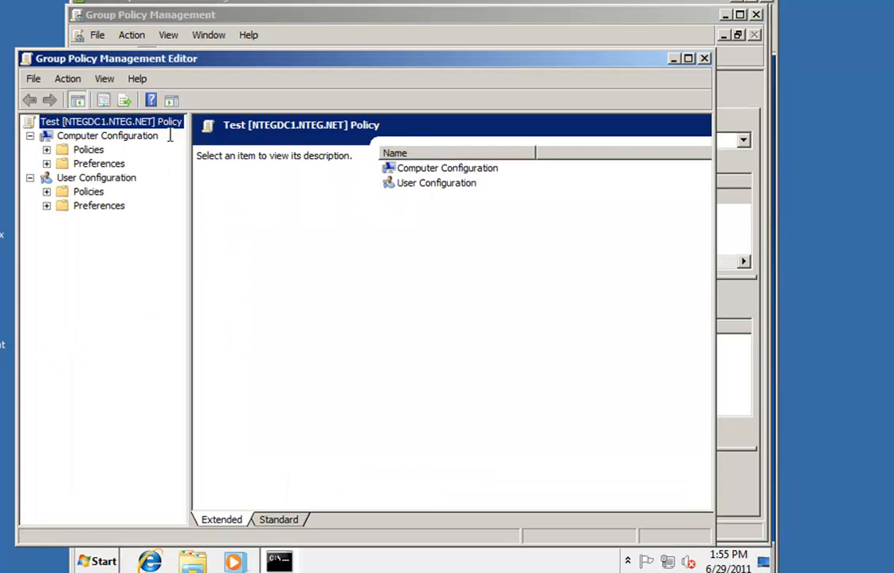
drag(236, 59, 288, 47)
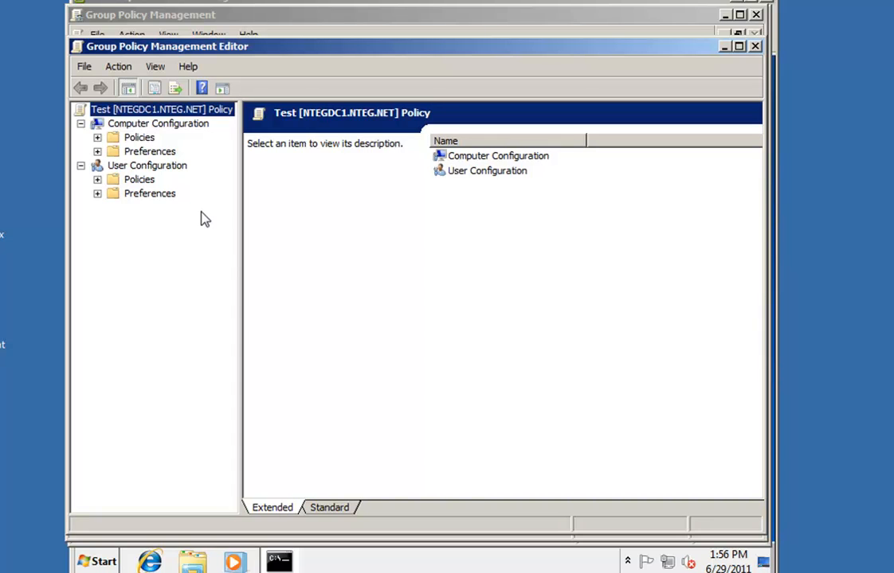
click(97, 180)
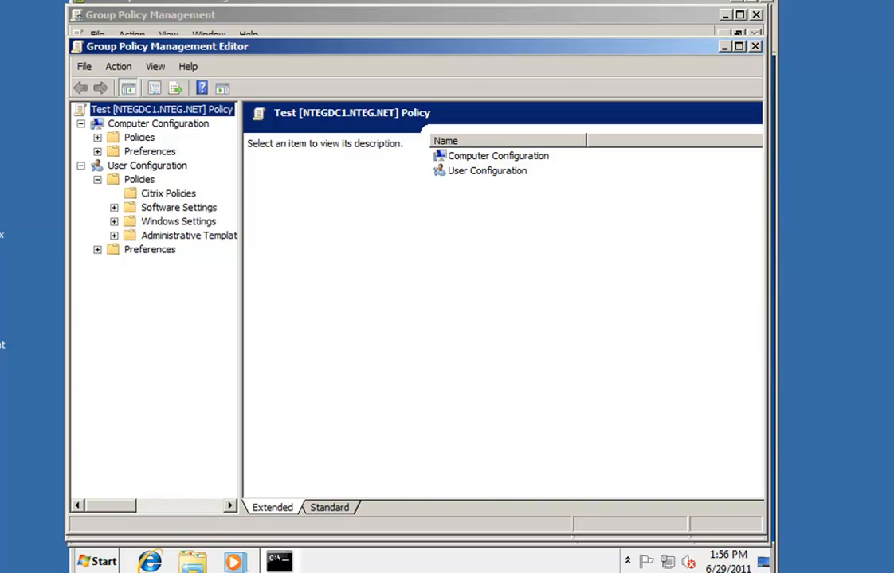
click(199, 572)
click(211, 559)
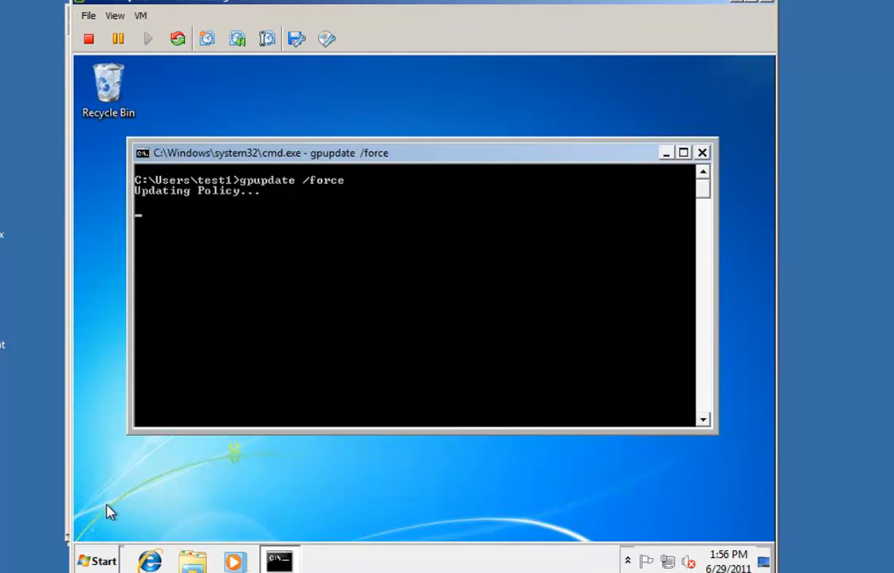
On the Windows 7 client, confirm Personalization opens from the desktop, then close it
right_click(100, 466)
click(163, 447)
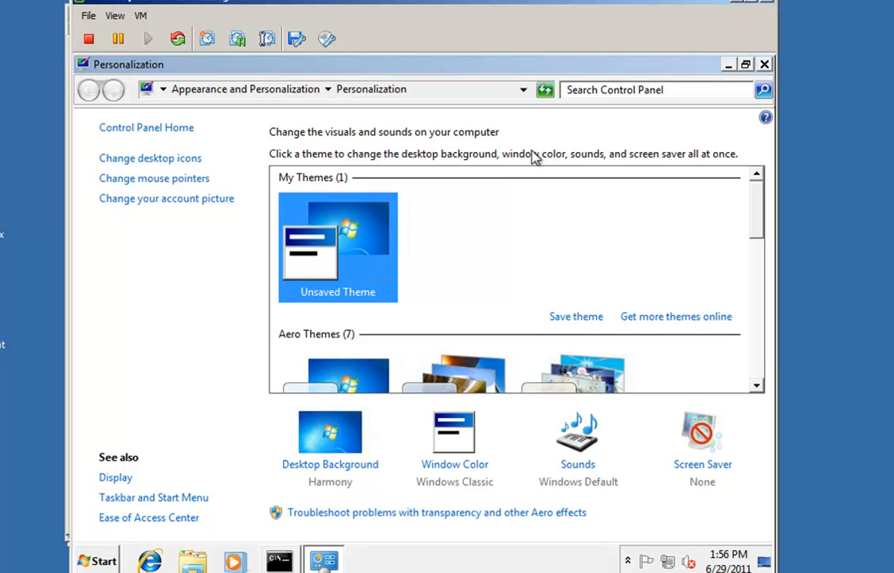
click(764, 64)
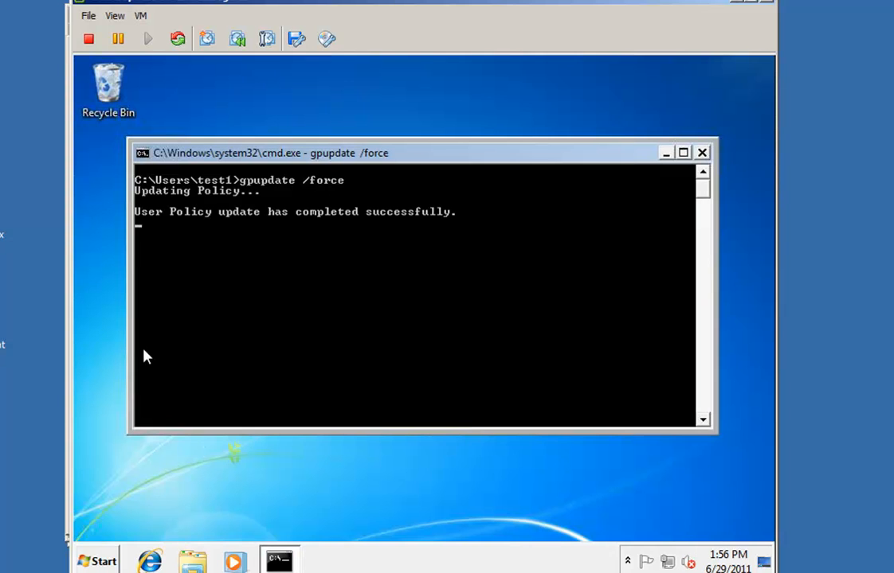
Confirm Control Panel opens from the Start menu, then close it
click(109, 562)
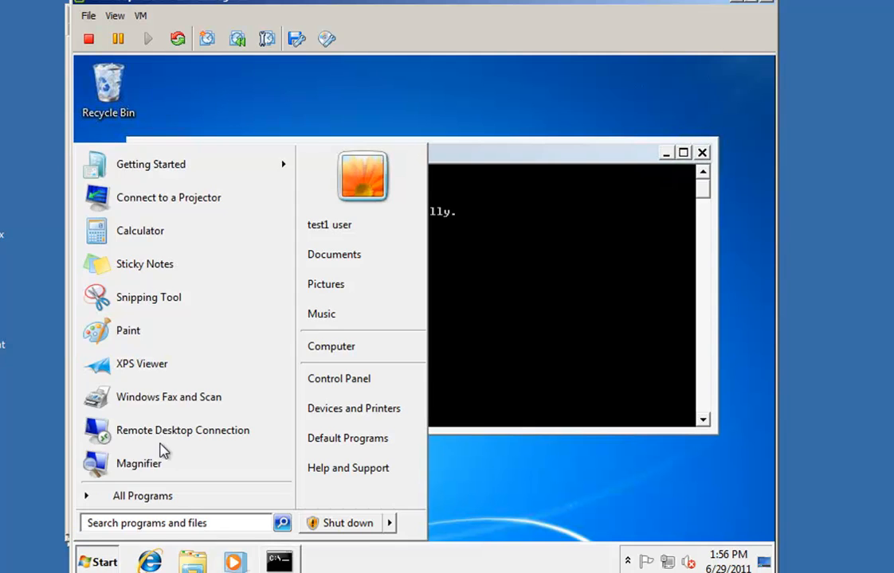
click(363, 379)
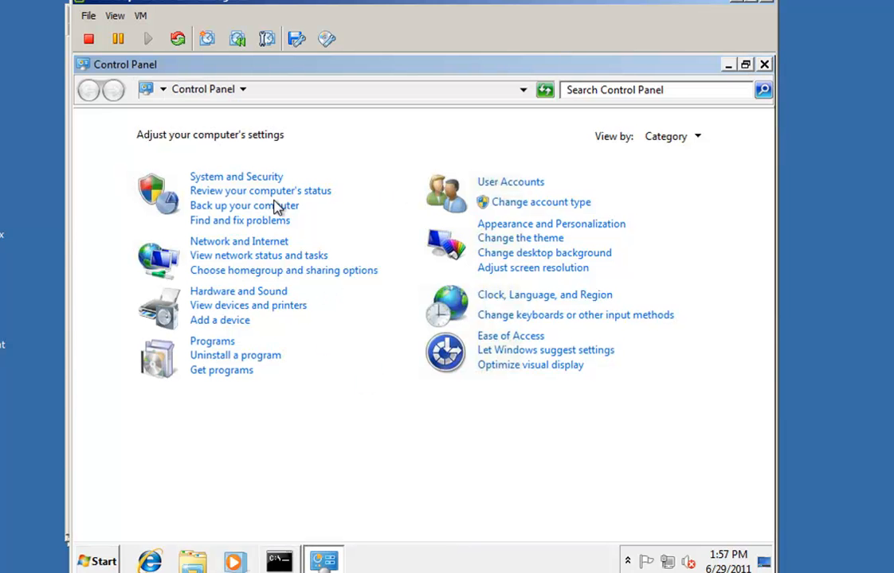
click(763, 64)
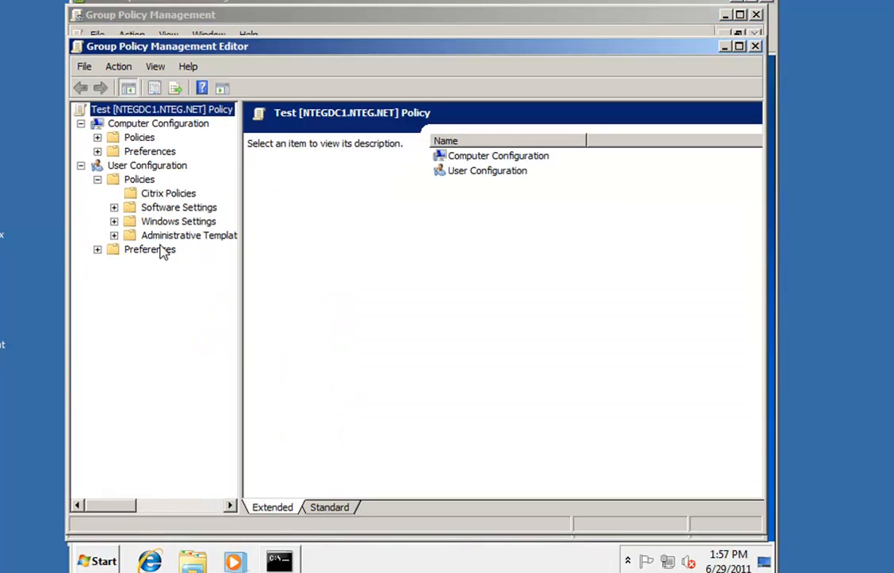
Set Administrative Templates > Control Panel > Prohibit access to the Control Panel to Enabled
click(114, 236)
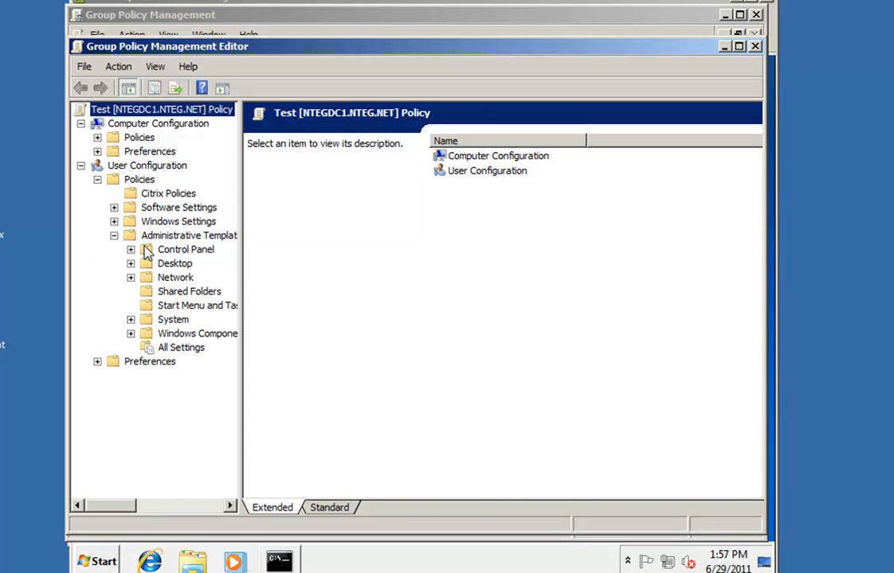
double_click(186, 249)
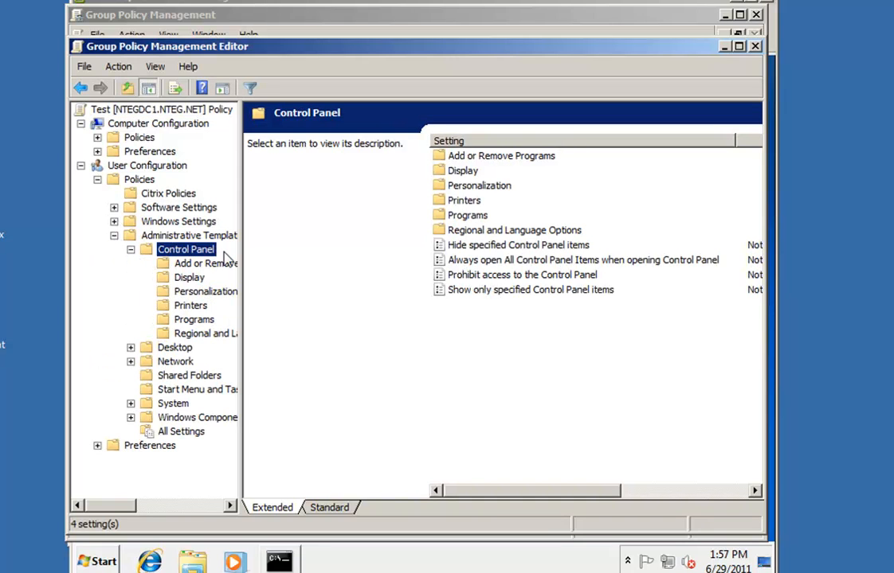
click(329, 507)
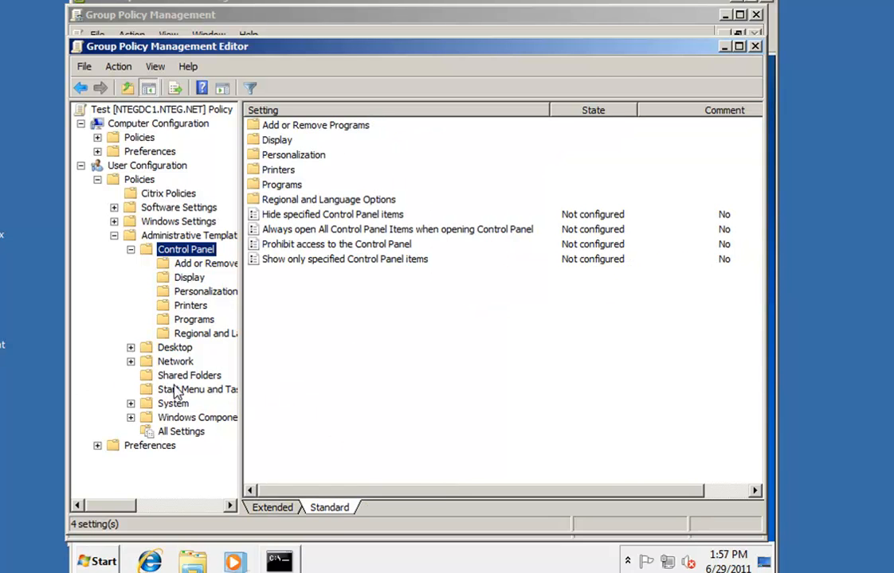
click(304, 247)
double_click(305, 249)
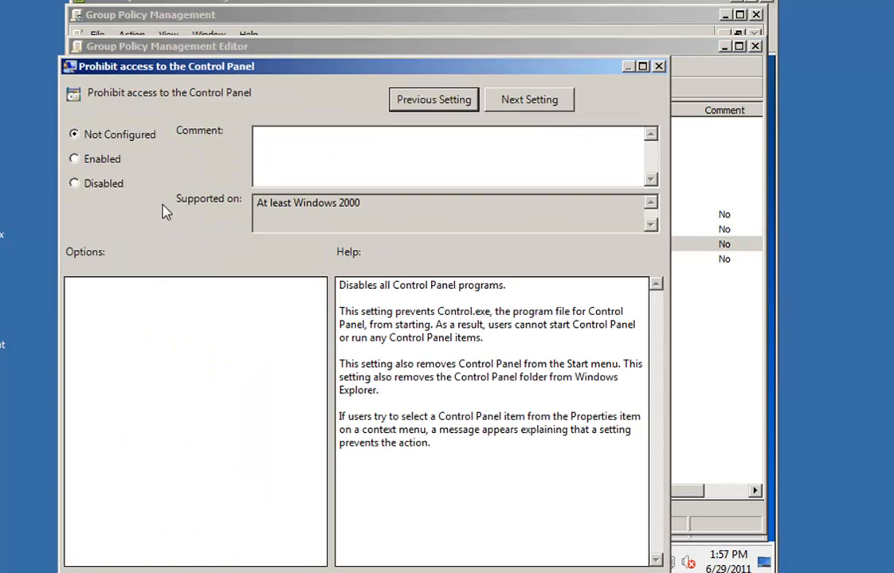
click(97, 156)
drag(220, 72, 246, 28)
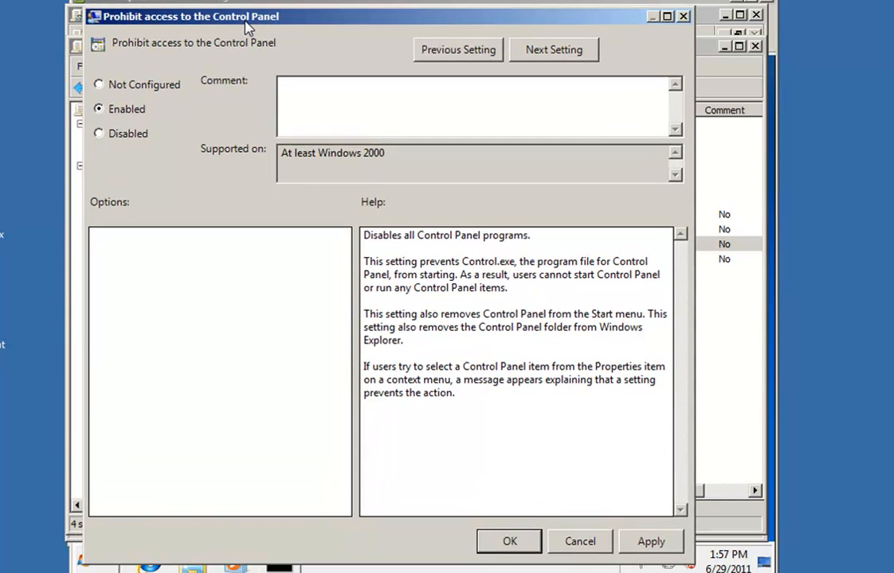
click(494, 543)
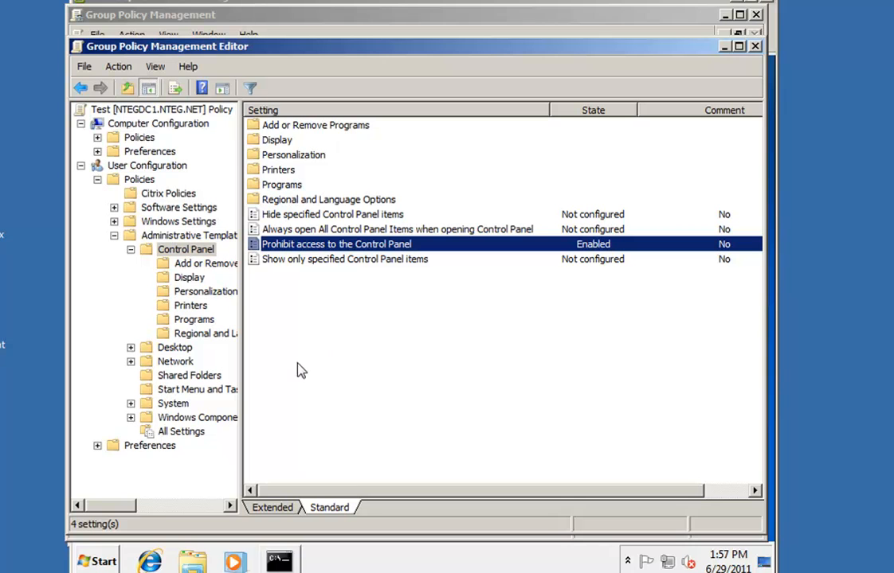
Enable the Personalization policy 'Force a specific visual style file or force Windows Classic'
click(205, 292)
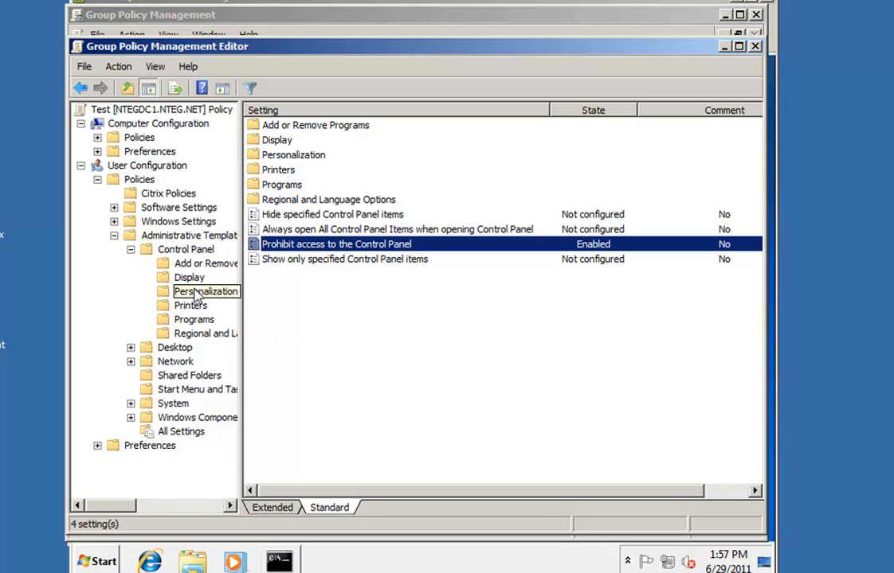
double_click(328, 350)
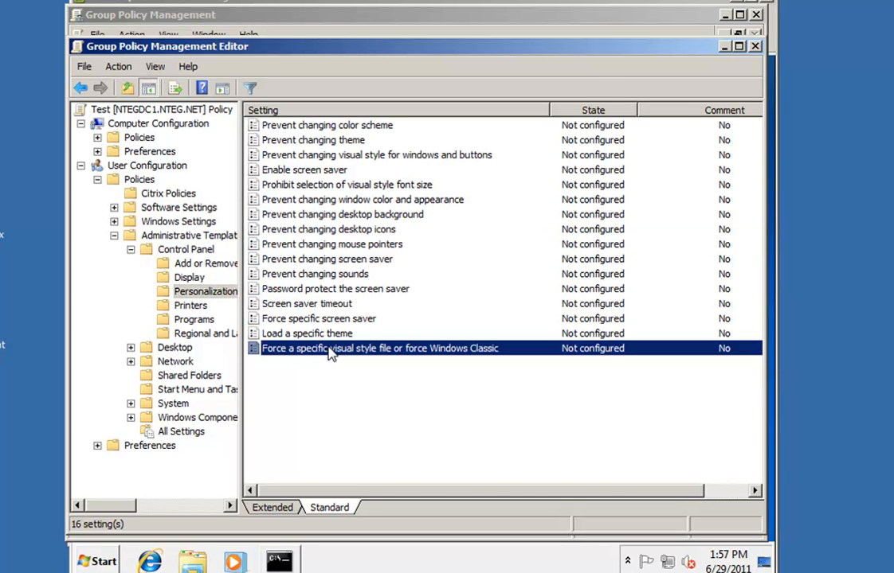
click(94, 160)
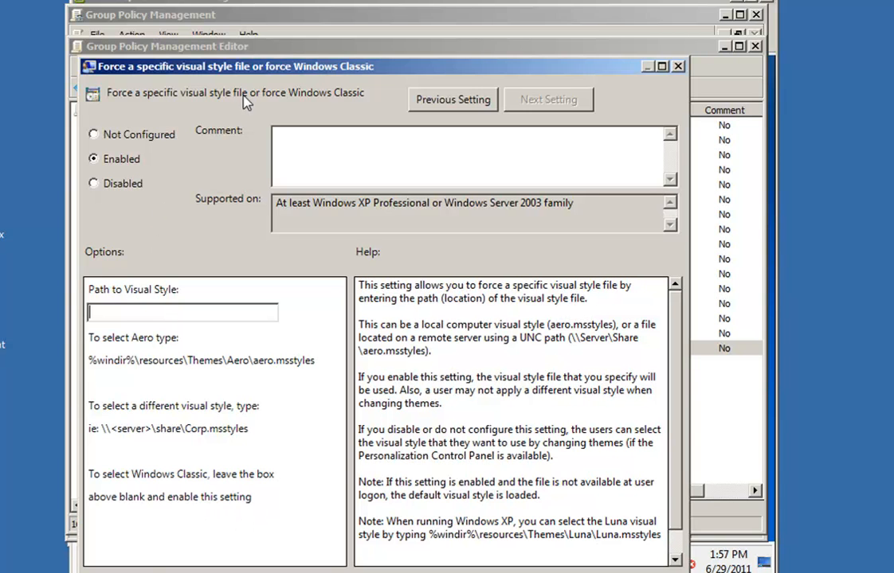
drag(226, 63, 231, 0)
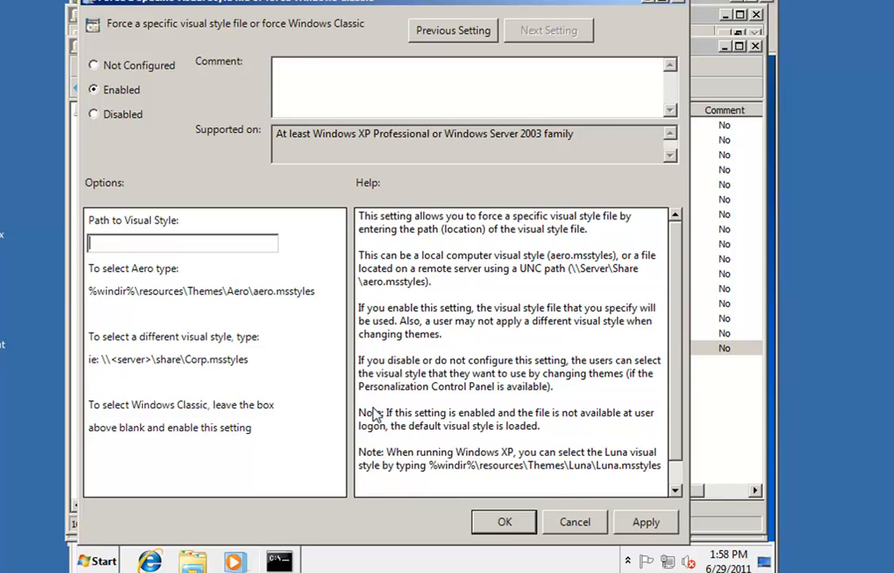
click(506, 522)
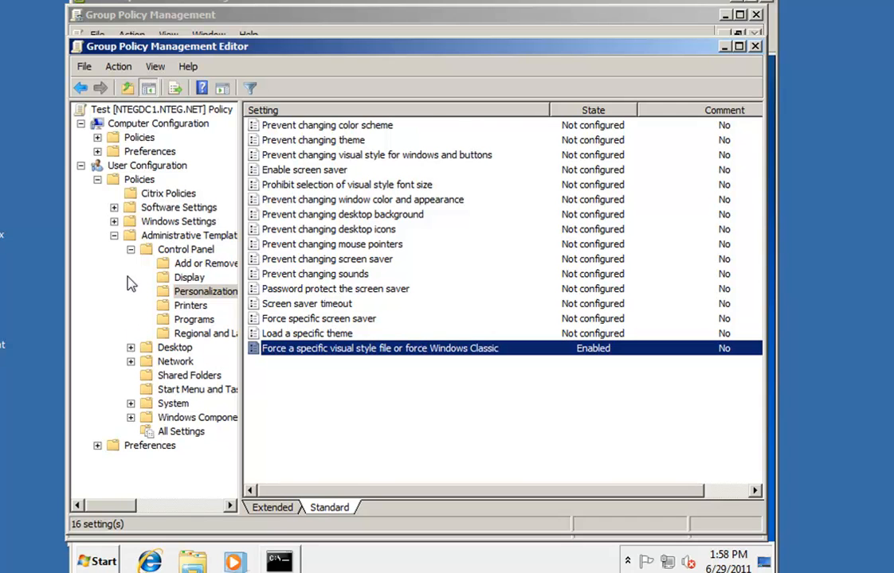
click(132, 250)
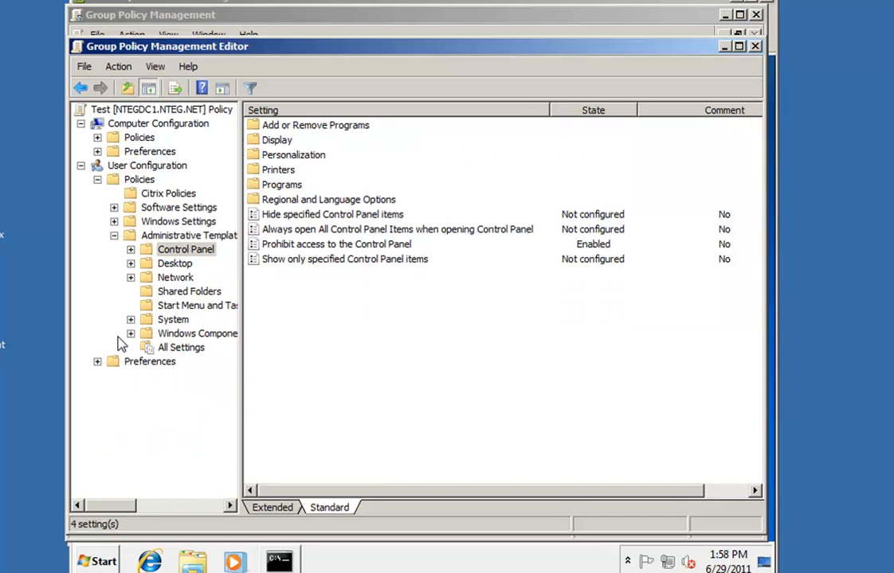
Expand User Configuration > Preferences > Windows Settings, collapsing the Administrative Templates categories
click(114, 236)
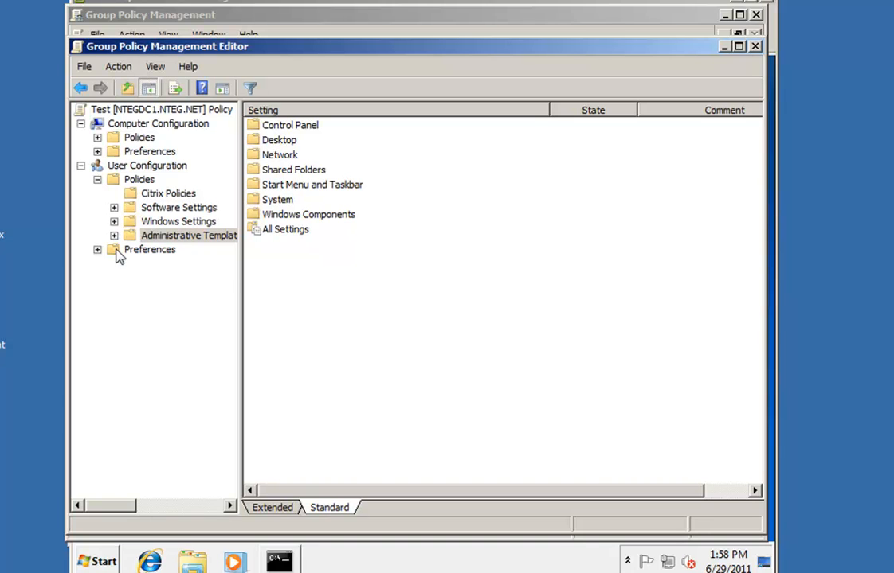
click(97, 250)
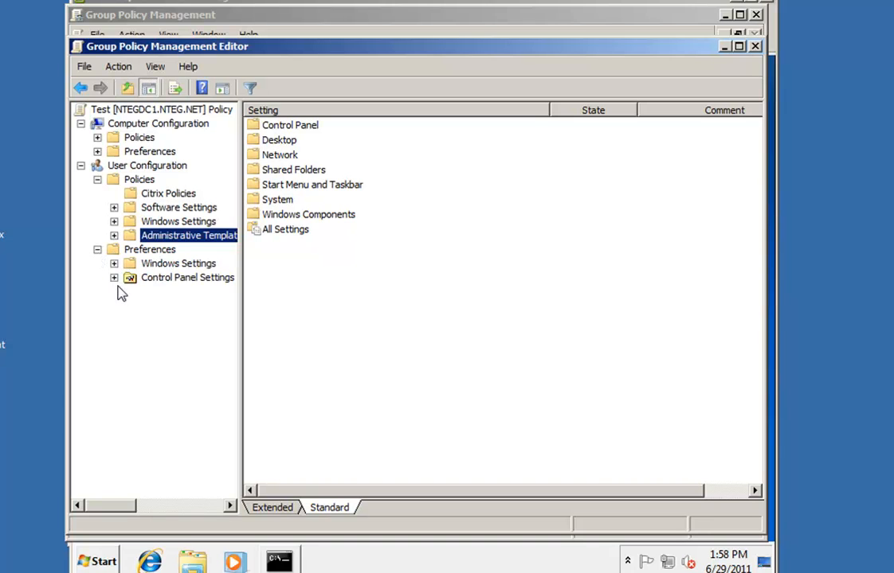
click(114, 264)
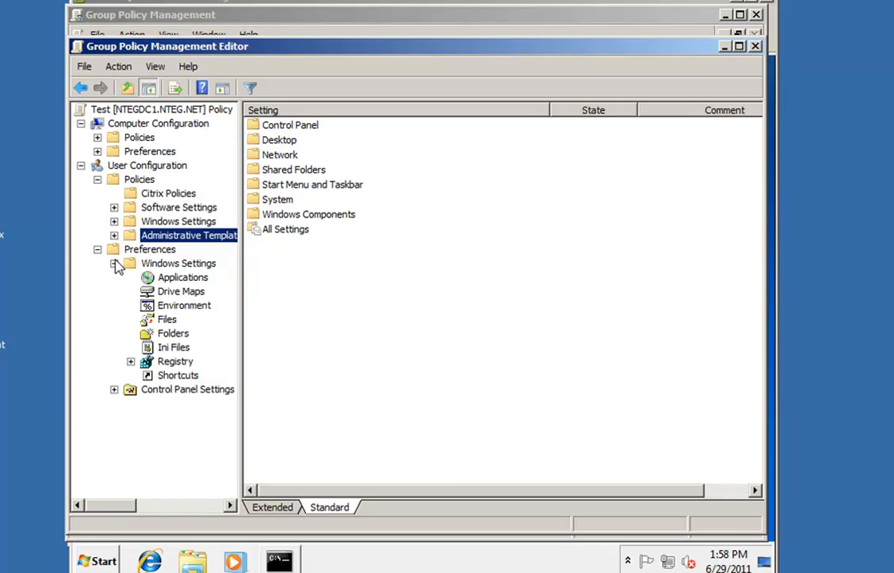
click(114, 236)
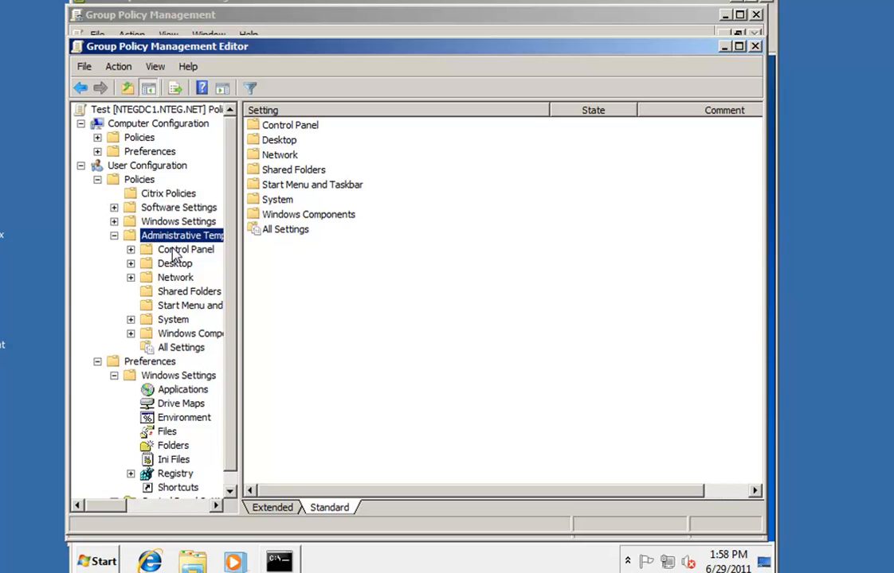
click(130, 249)
click(130, 249)
click(131, 320)
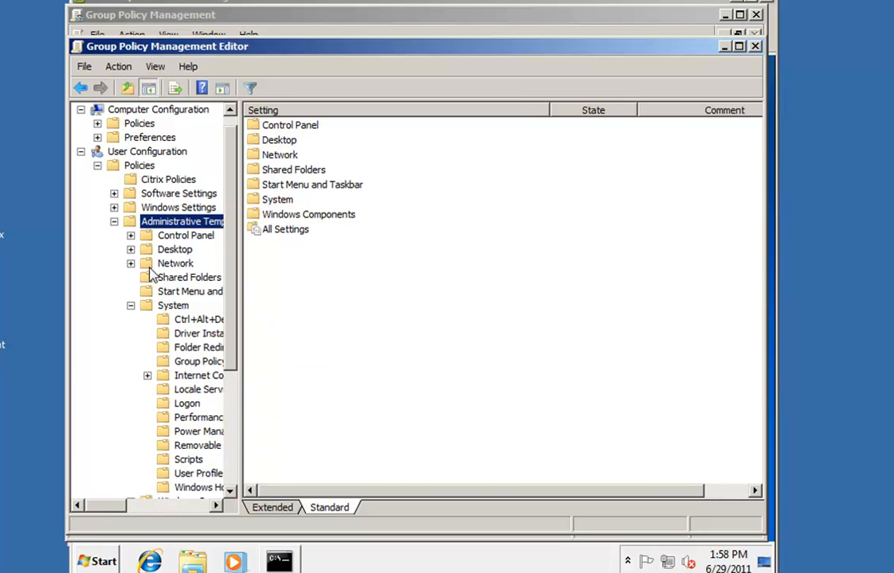
click(131, 306)
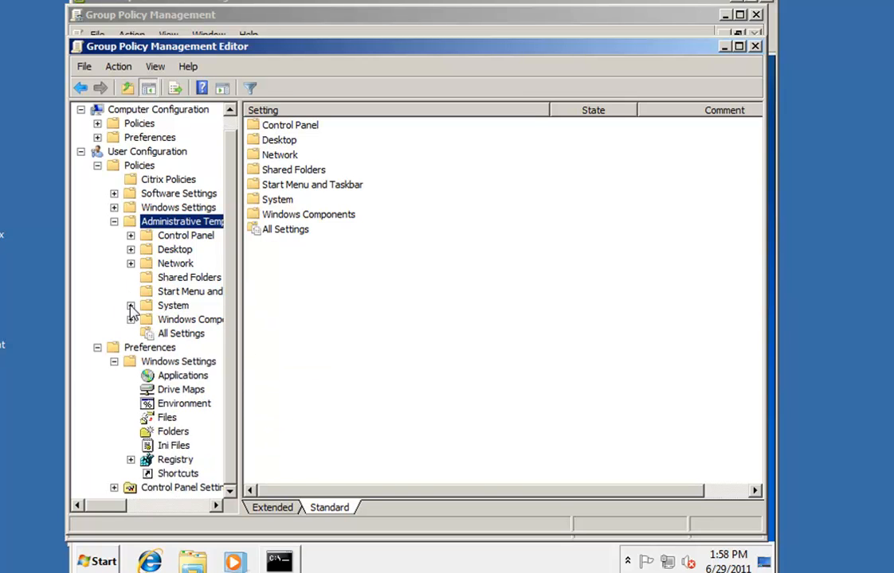
click(114, 221)
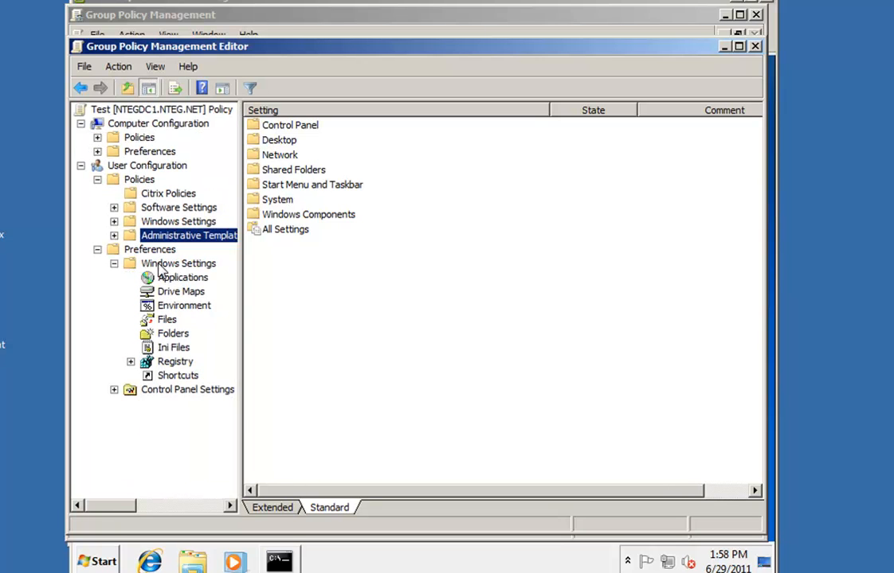
Browse Files, Folders, Ini Files and Registry, then bring up the empty Shortcuts list's options
click(160, 321)
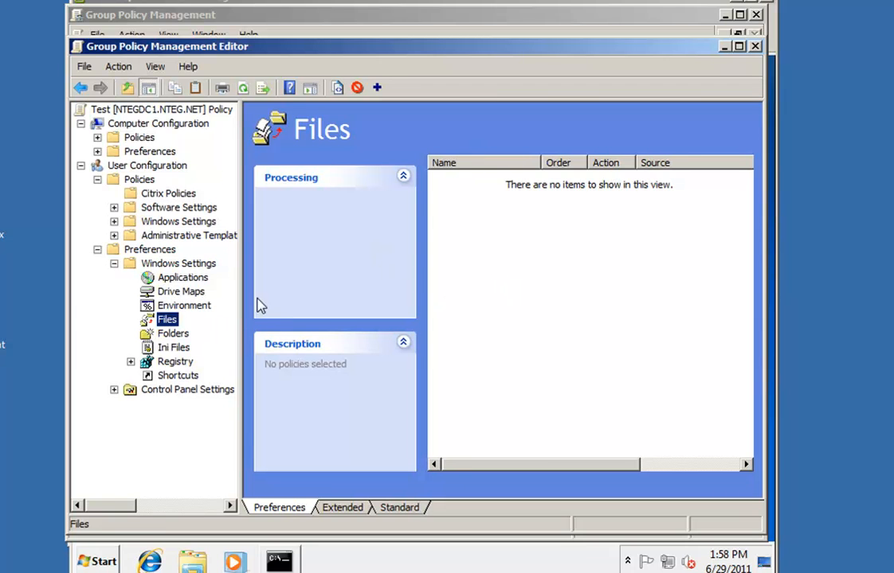
click(180, 335)
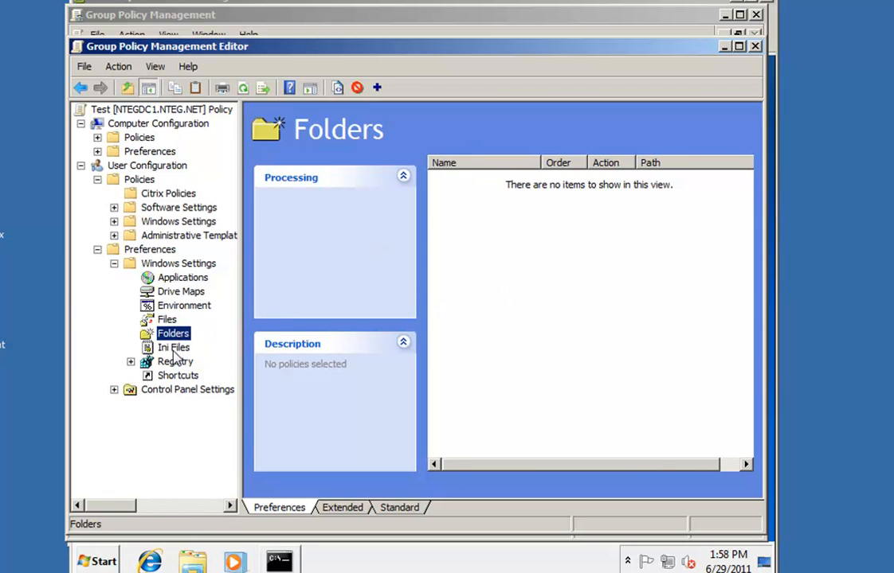
click(177, 347)
click(174, 363)
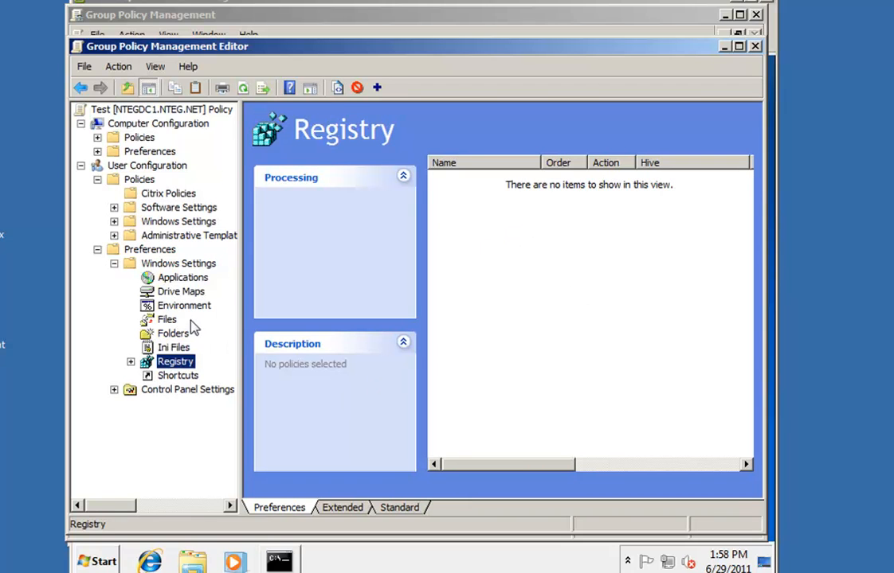
click(188, 377)
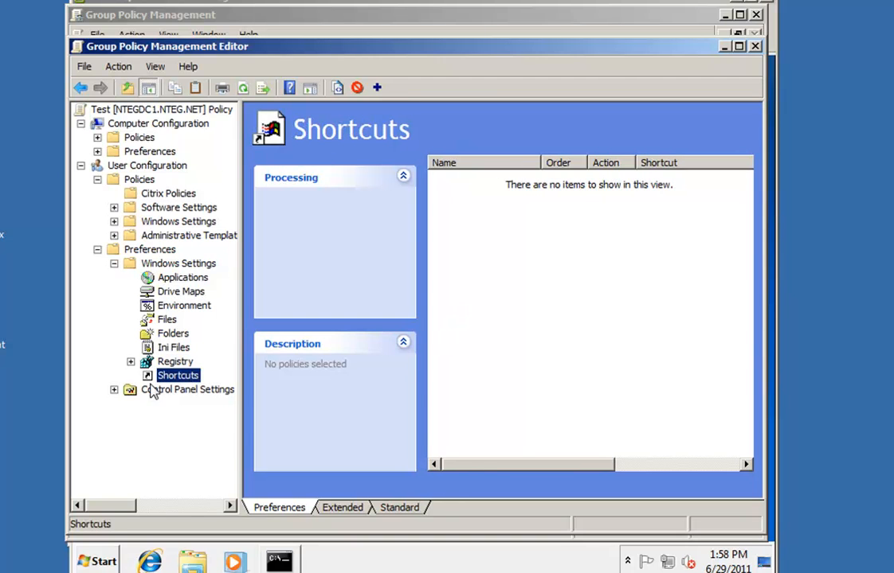
right_click(491, 275)
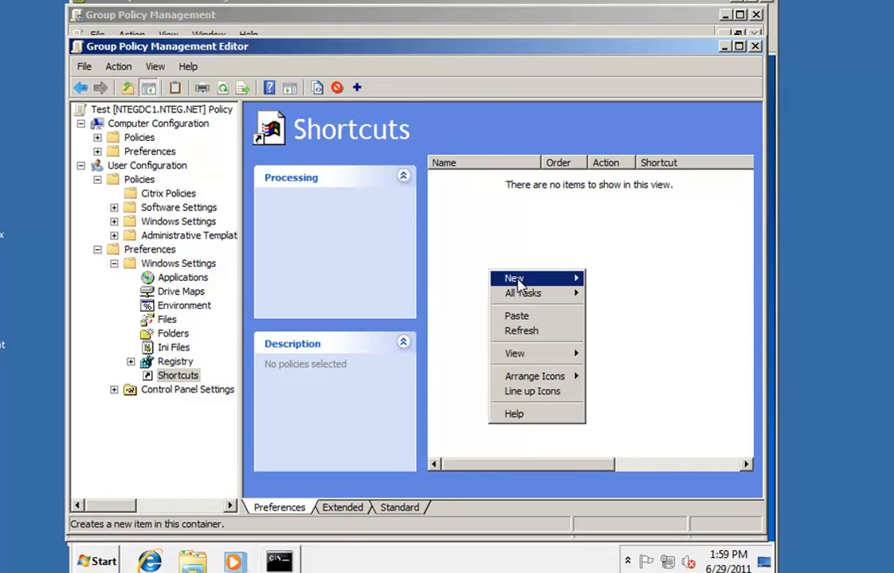
Create a new Replace shortcut on the Desktop targeting \\sharepoint\homefolders\students
mouse_move(542, 278)
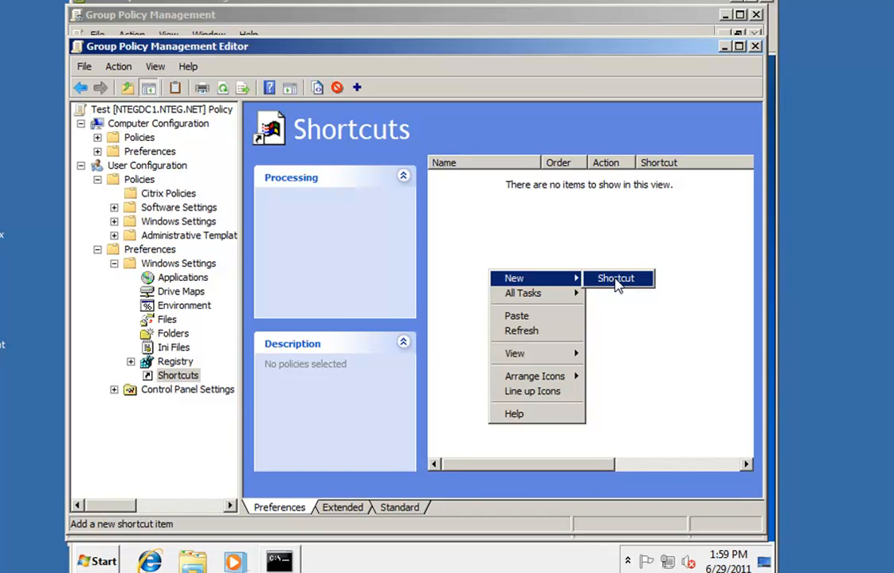
click(616, 281)
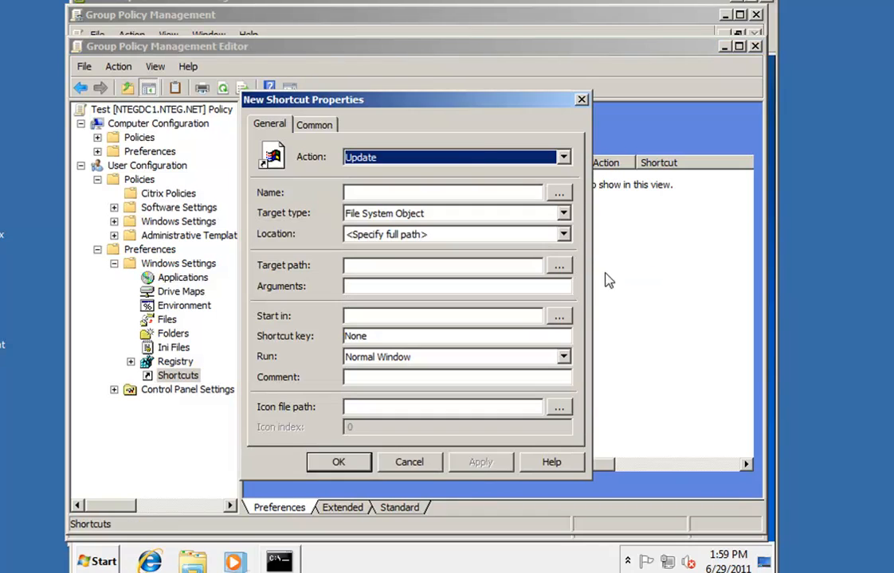
click(562, 157)
click(378, 186)
click(454, 192)
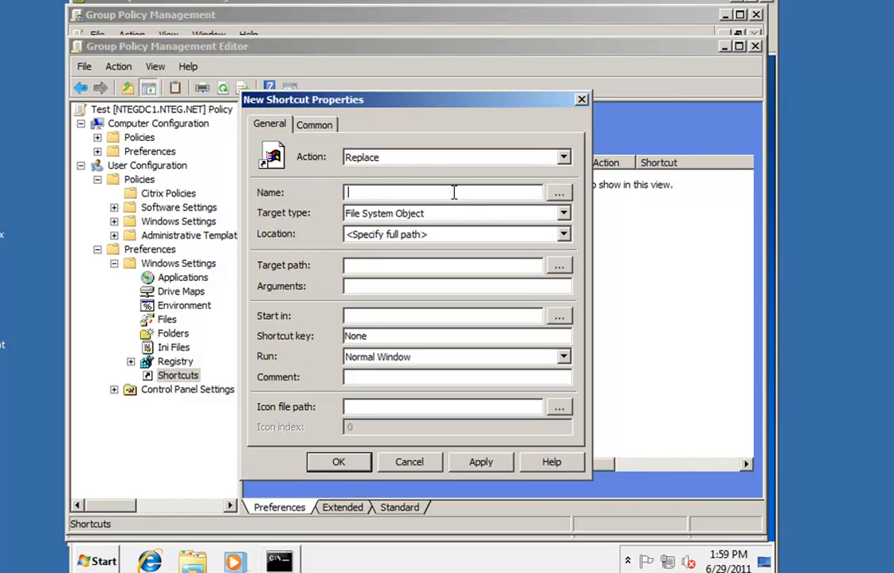
text(My Shortcut)
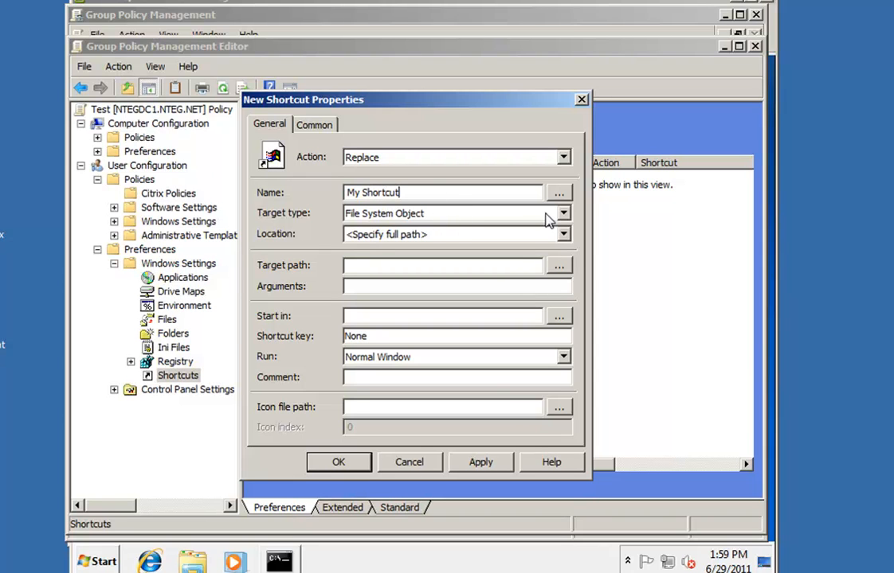
click(562, 235)
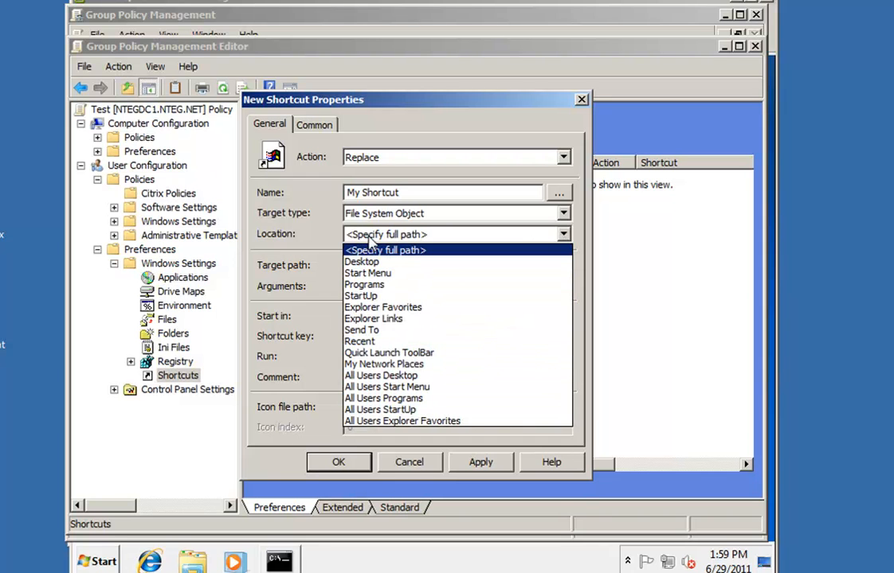
click(370, 263)
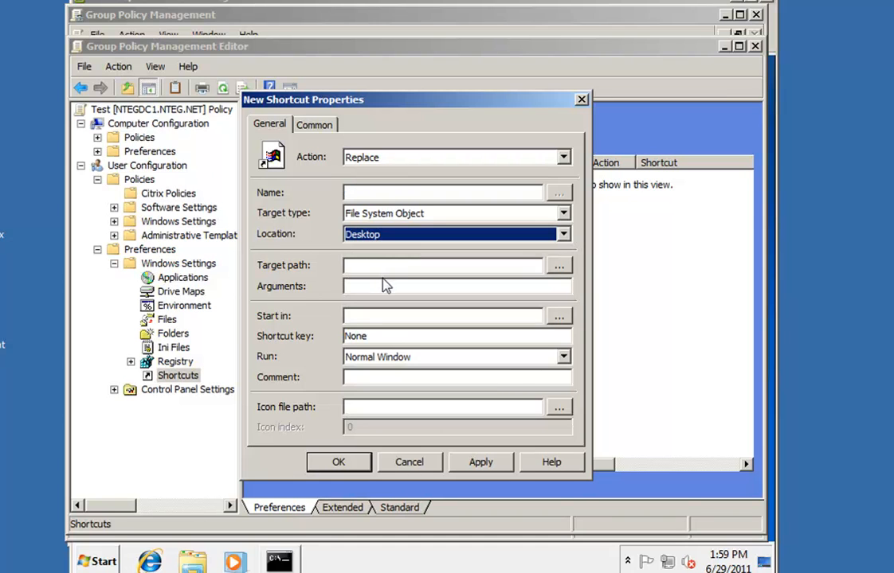
click(386, 271)
text(\\)
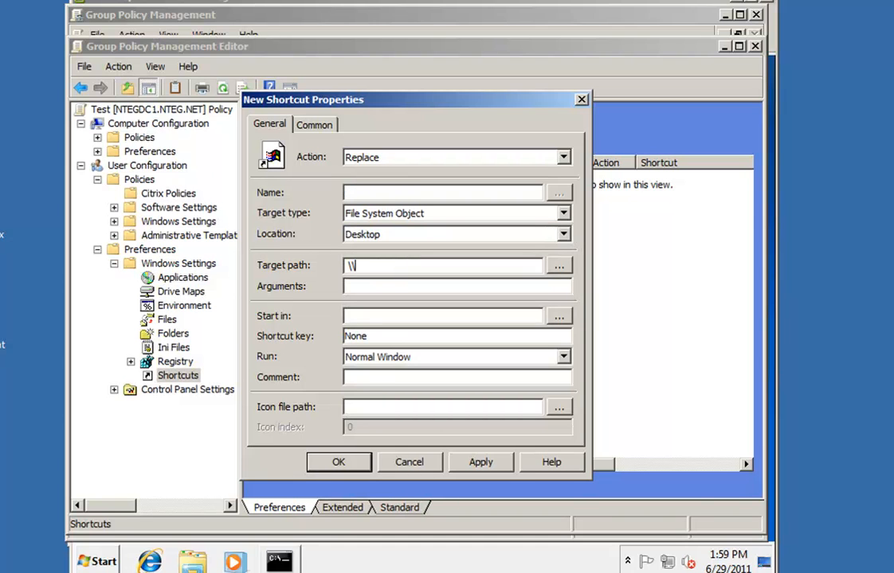
text(sharepoint\homefolders)
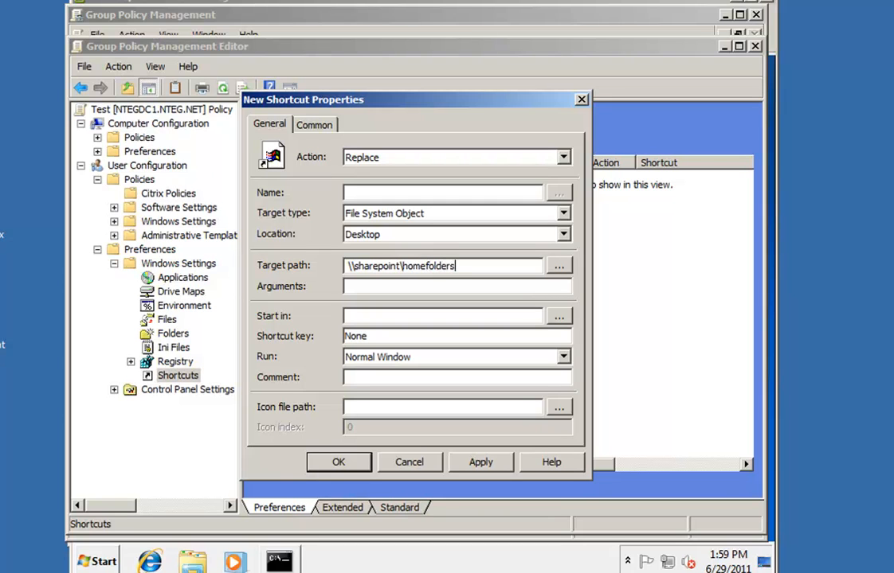
text(\students)
Copy the target path into the Start in field, name the shortcut 'My Shortcut' and apply
drag(500, 266, 338, 270)
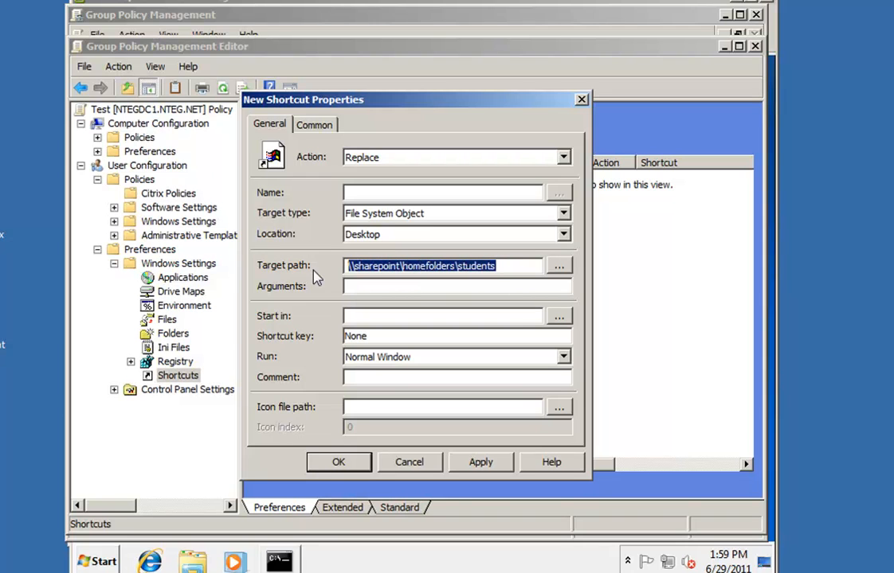
key(ctrl+c)
click(405, 316)
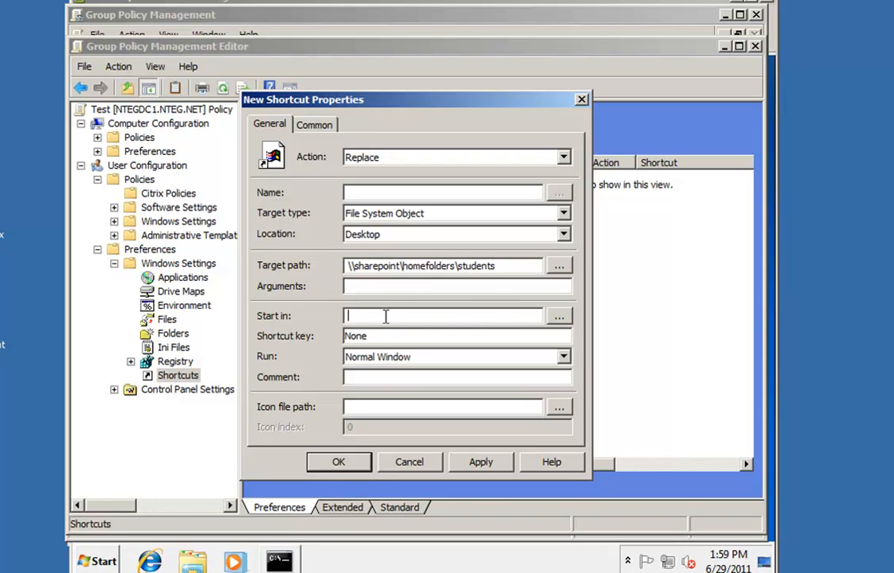
key(ctrl+v)
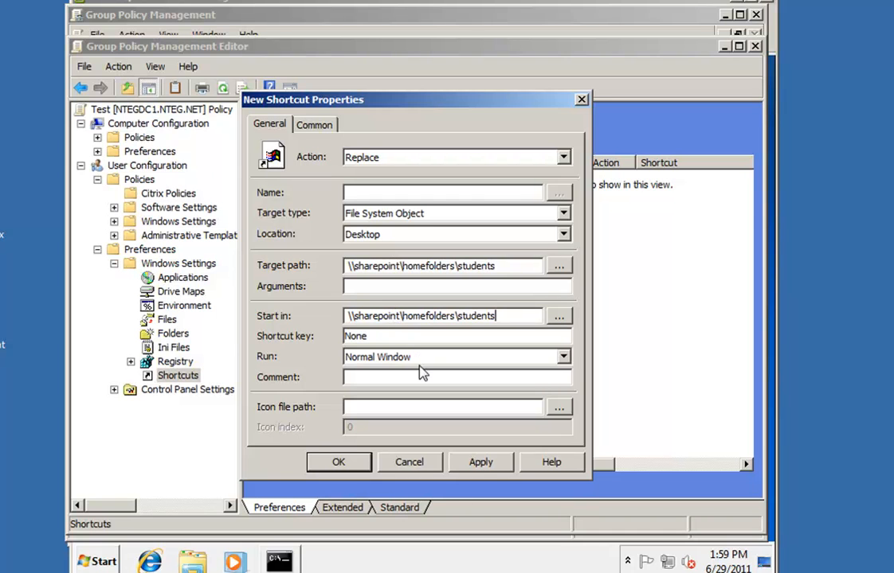
click(479, 462)
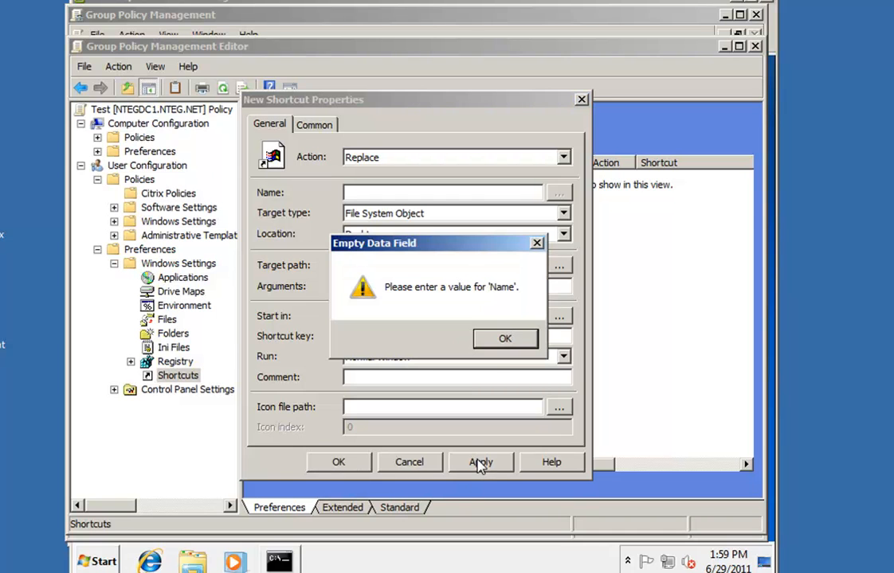
click(505, 341)
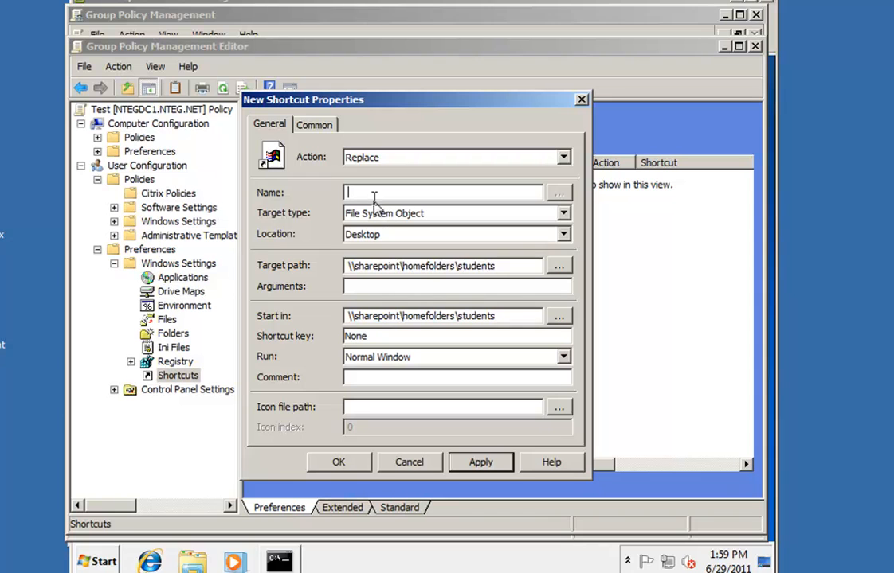
text(My Shortcut)
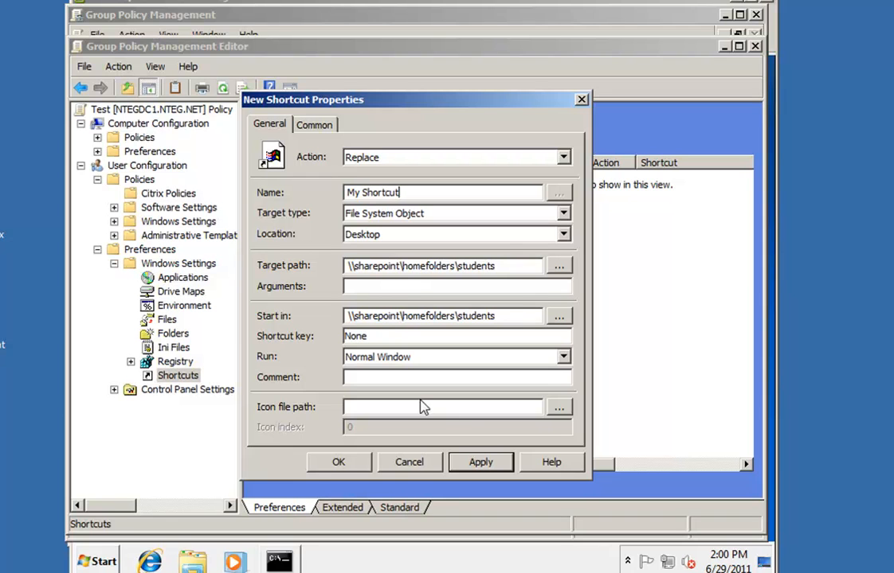
click(473, 462)
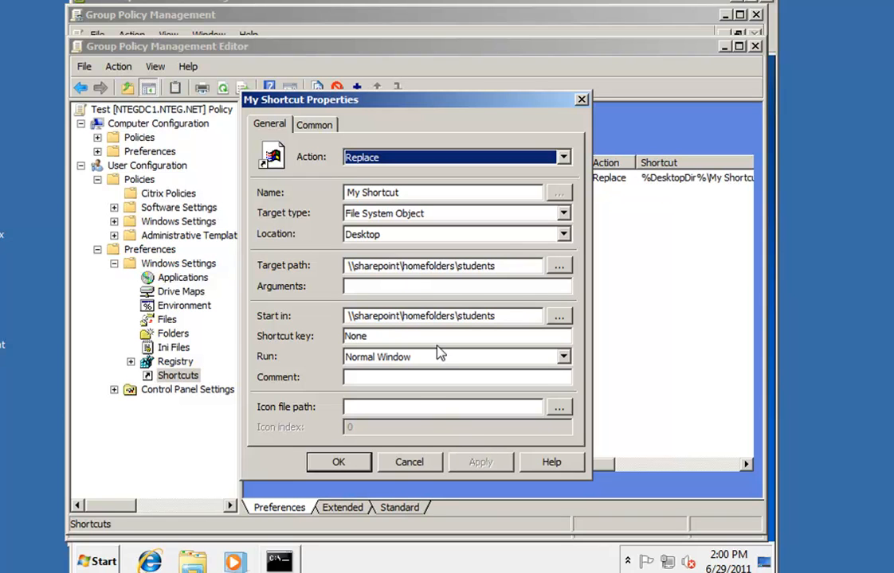
click(311, 127)
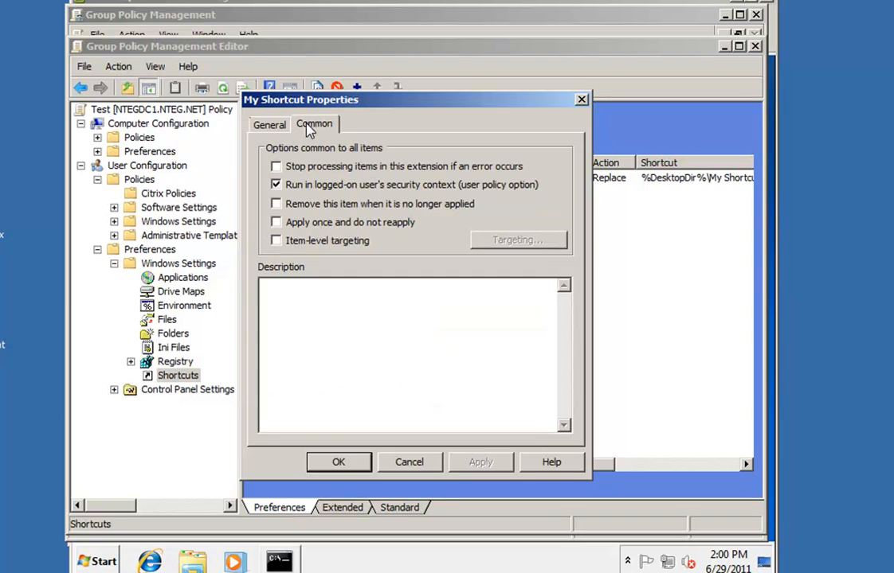
Tick 'Remove this item when it is no longer applied', confirm with OK, and close the editor
click(280, 204)
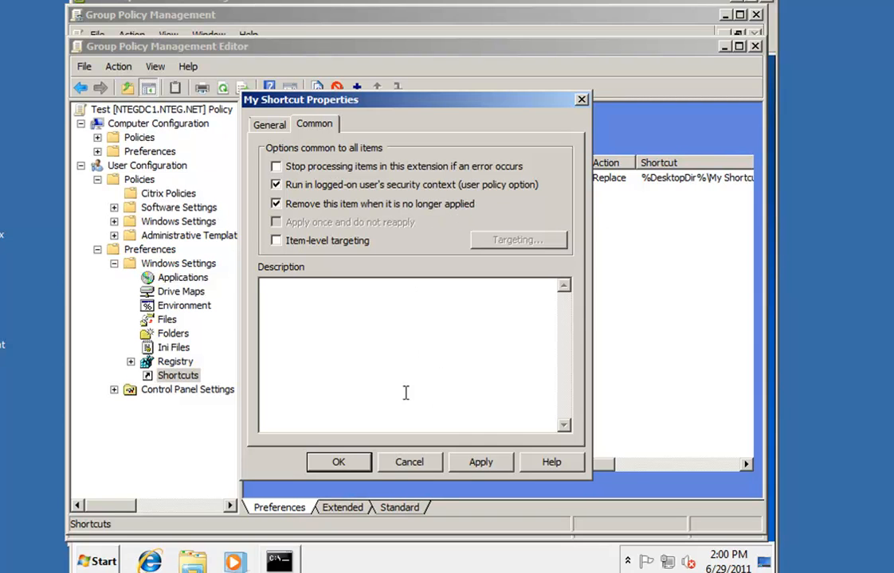
click(342, 462)
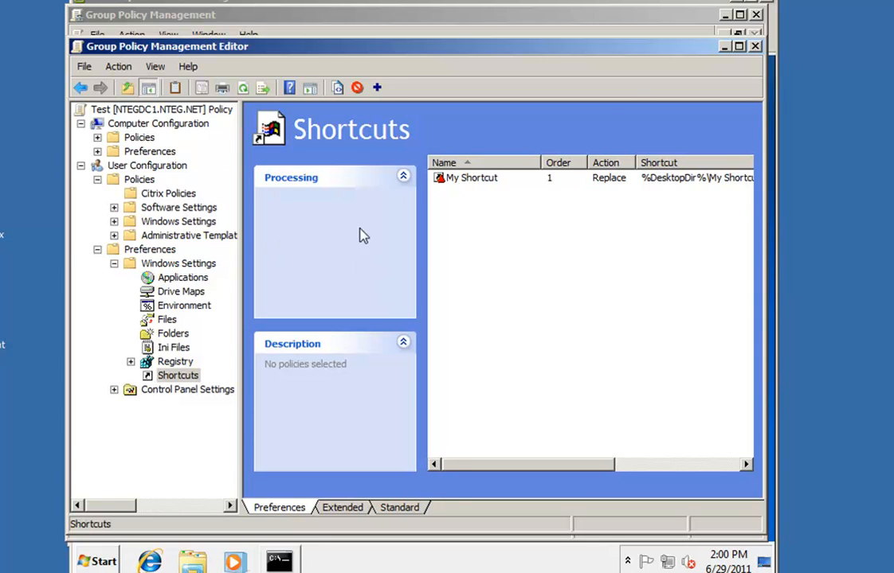
click(755, 46)
On the Win7DepTest console, run gpresult /R in the Command Prompt
click(196, 572)
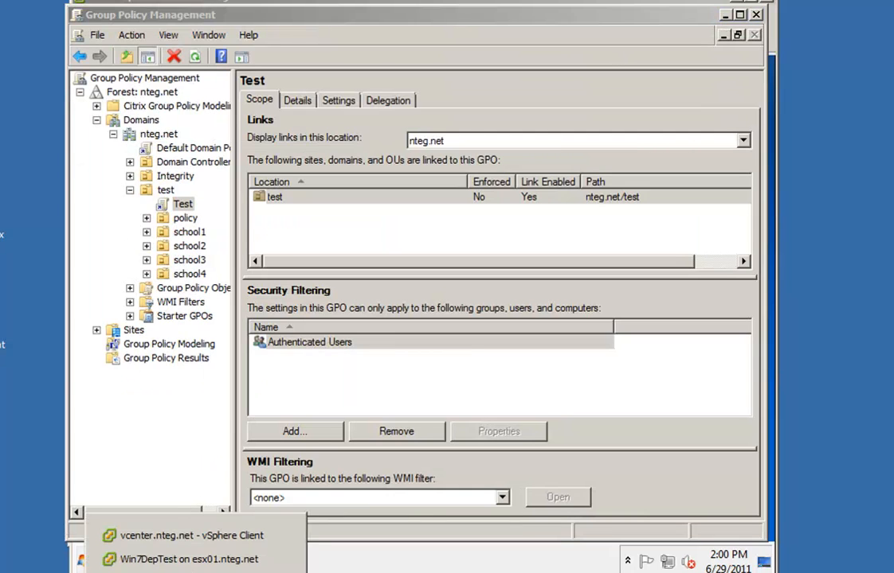
click(191, 560)
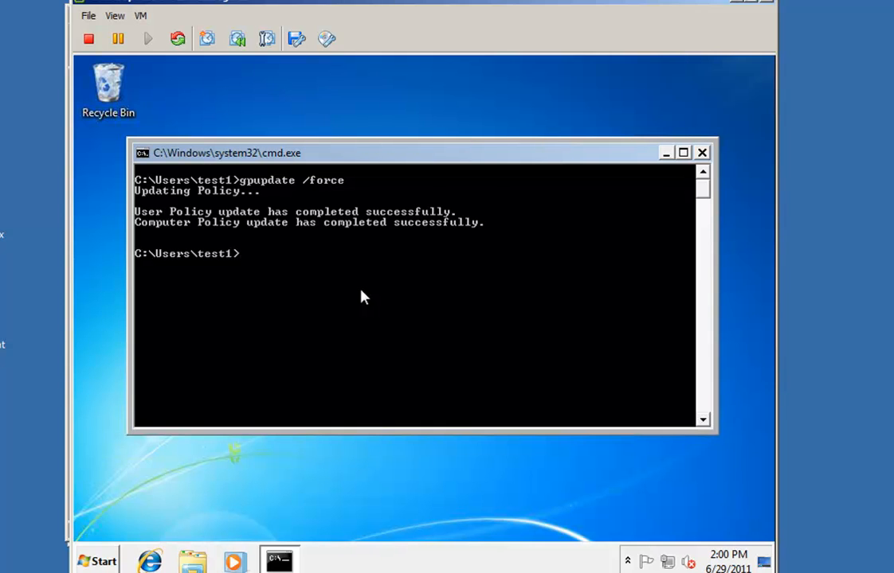
text(gpu)
key(BackSpace)
key(BackSpace)
key(BackSpace)
text(gpresult /R)
key(Return)
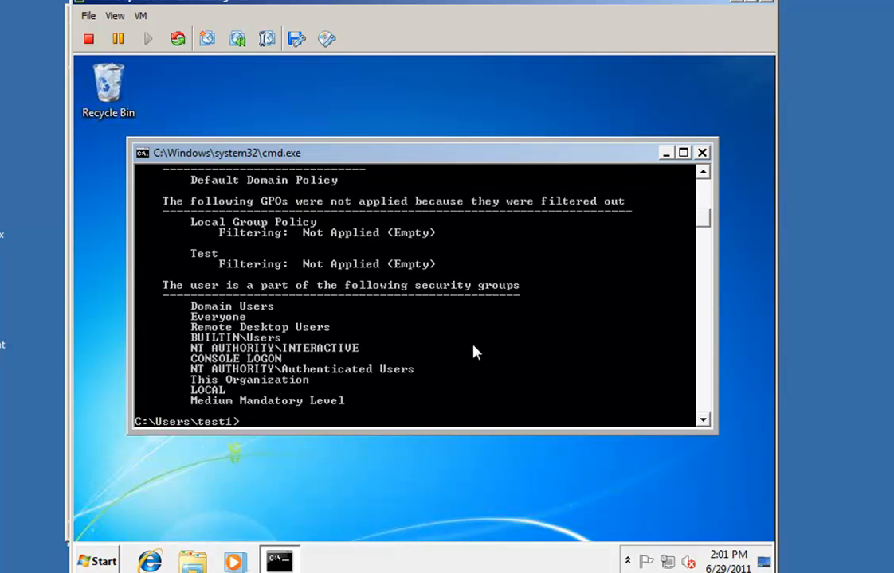
Scroll through the gpresult user settings to find Test listed as filtered out (Empty)
scroll(473, 353, up, 1)
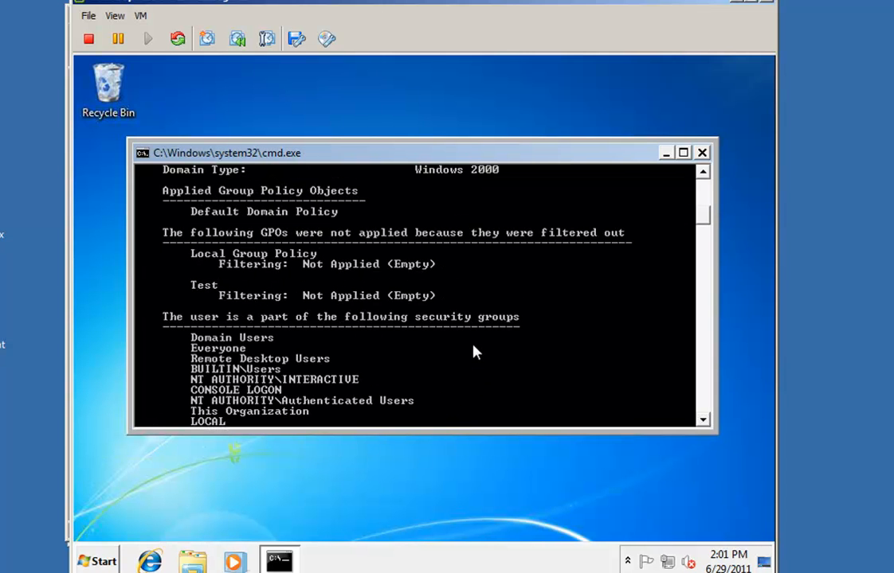
scroll(473, 353, up, 2)
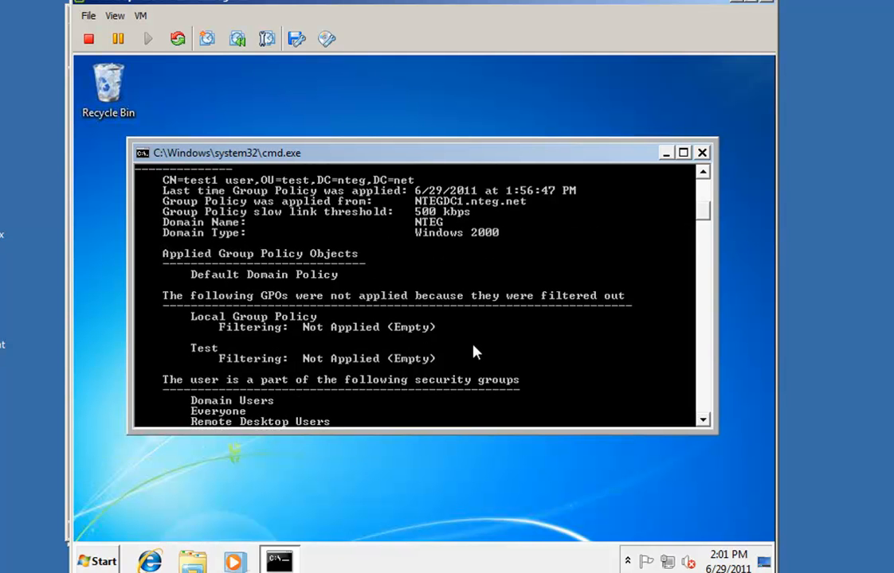
scroll(473, 353, up, 2)
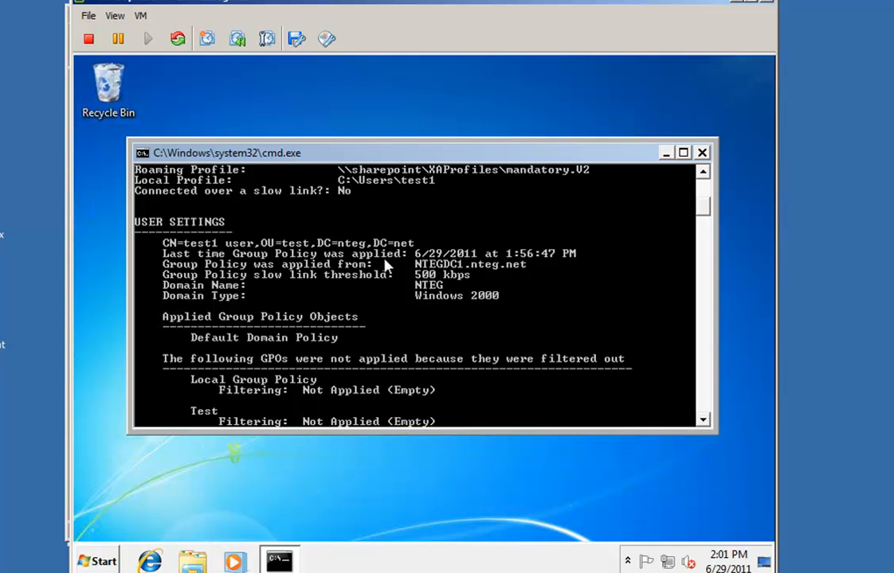
scroll(385, 265, down, 1)
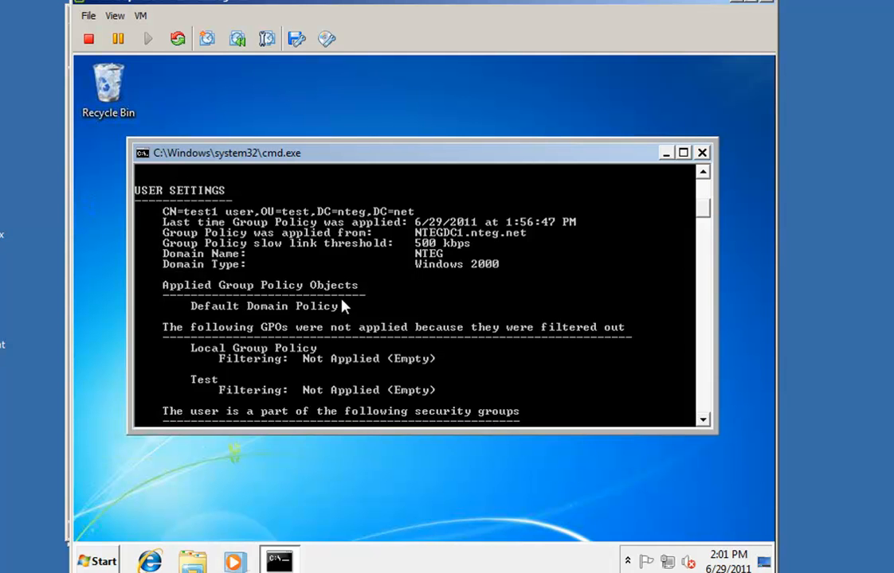
scroll(343, 306, down, 7)
scroll(343, 306, up, 2)
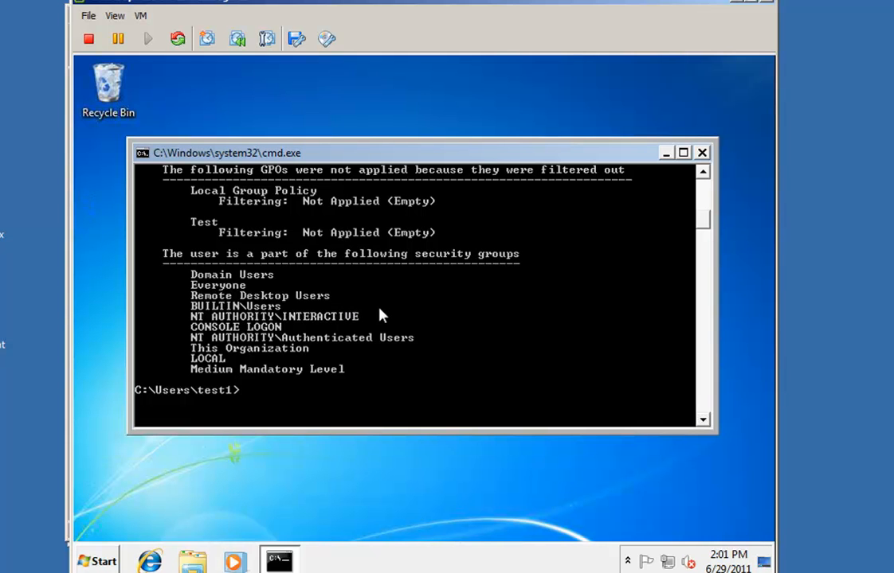
scroll(380, 313, up, 1)
scroll(380, 314, down, 1)
scroll(380, 315, up, 1)
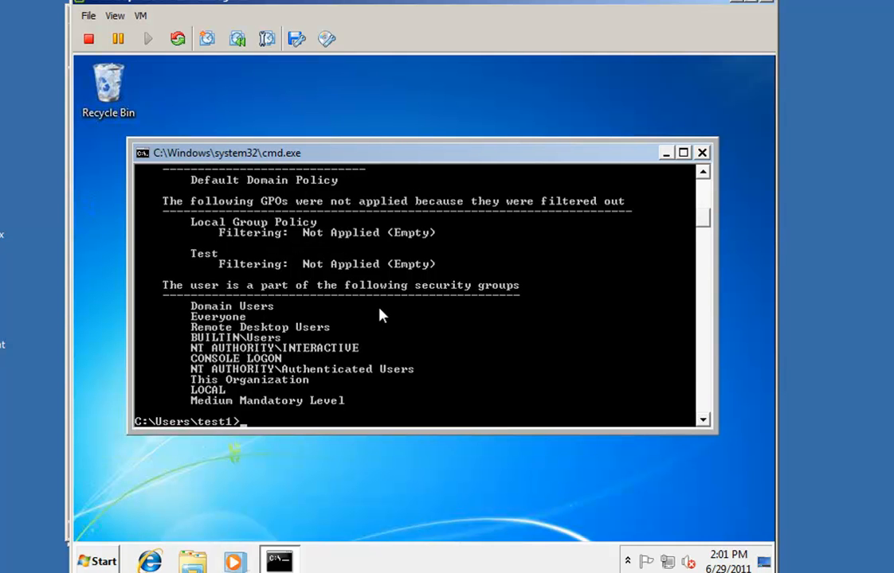
Rerun gpupdate /force on the VM and open the new My Shortcut to the students folder
key(Up)
key(Up)
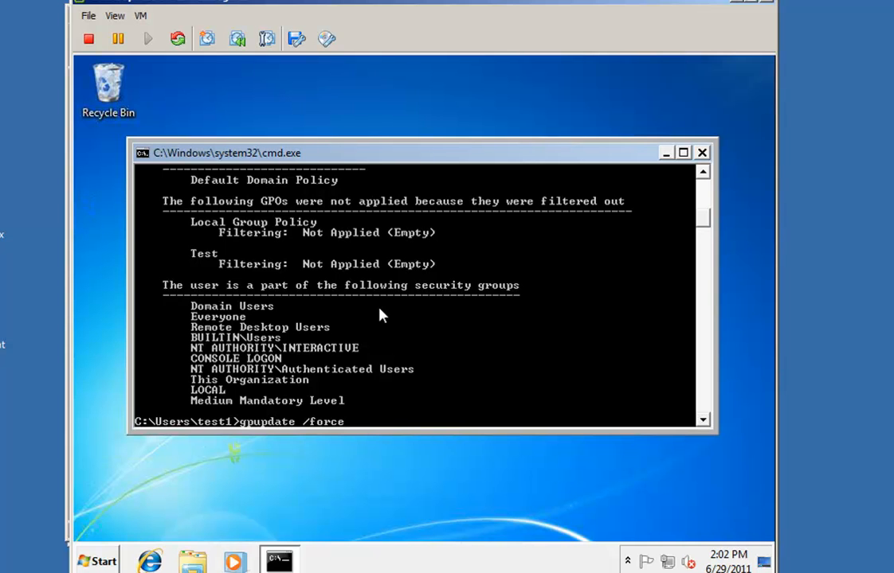
key(Return)
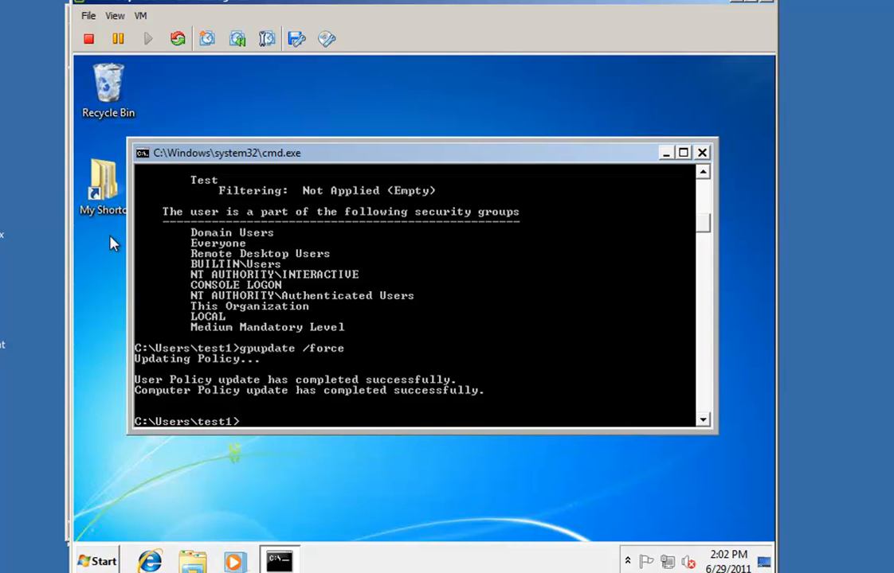
double_click(107, 193)
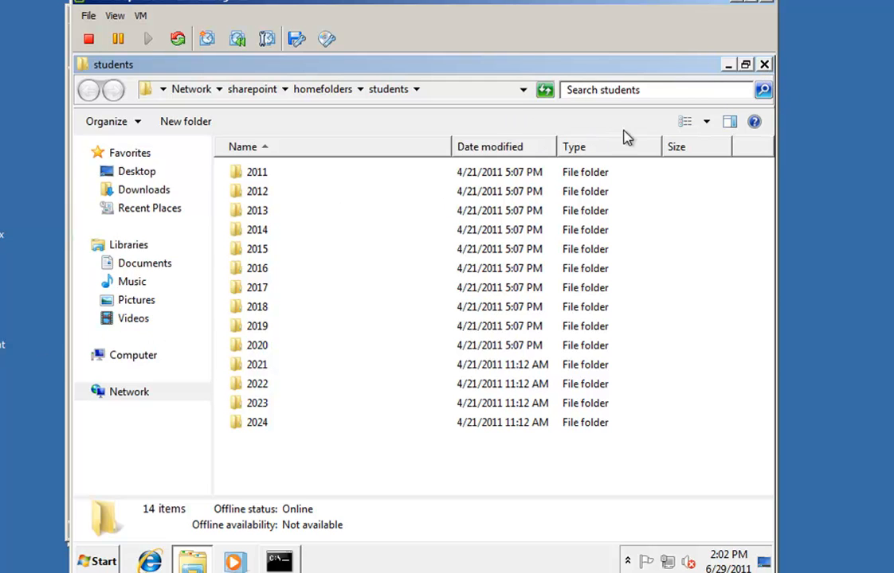
Close the students folder and confirm Control Panel, found by searching 'control', is blocked
click(763, 64)
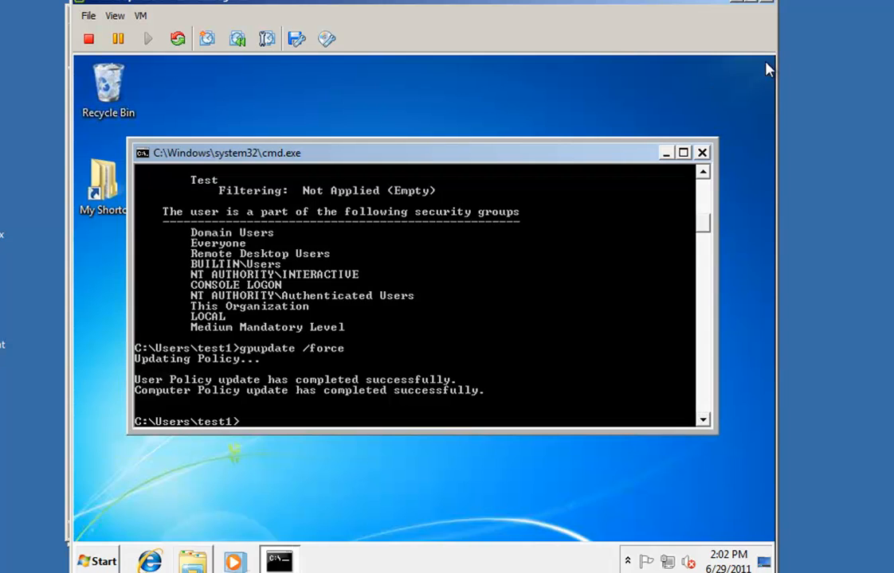
click(100, 561)
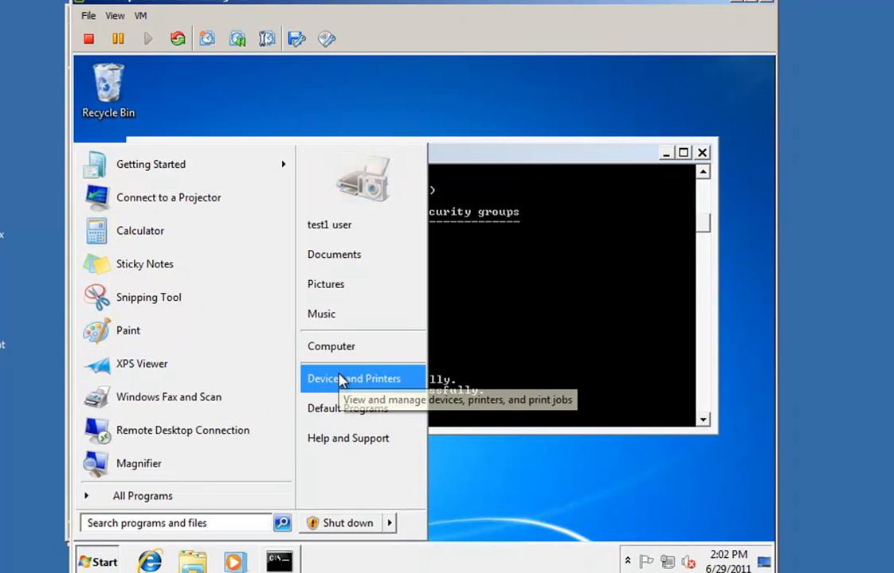
click(149, 524)
text(con)
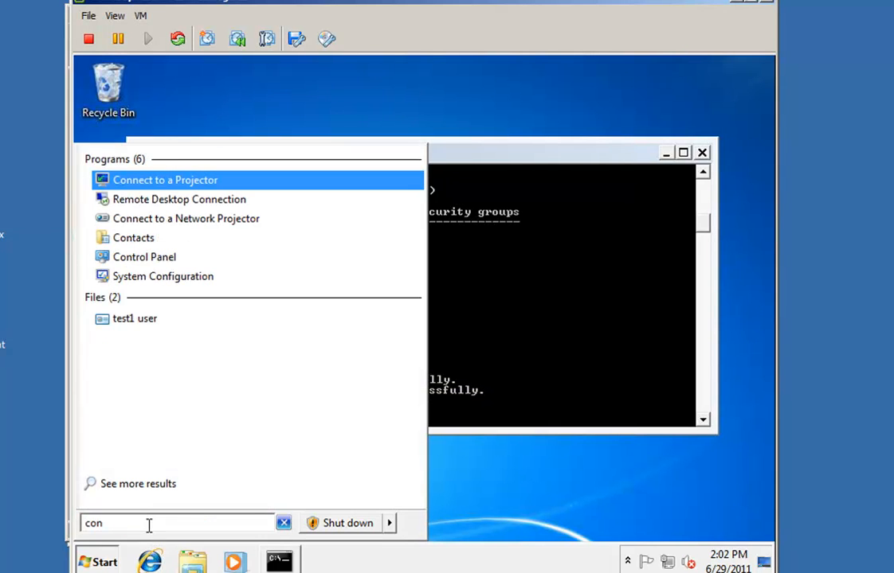
text(ro)
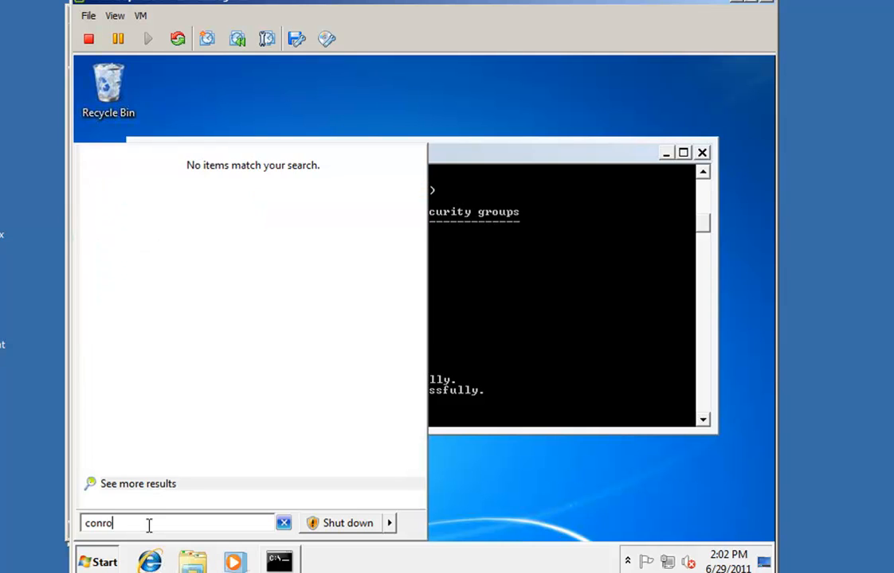
key(BackSpace)
key(BackSpace)
text(trol)
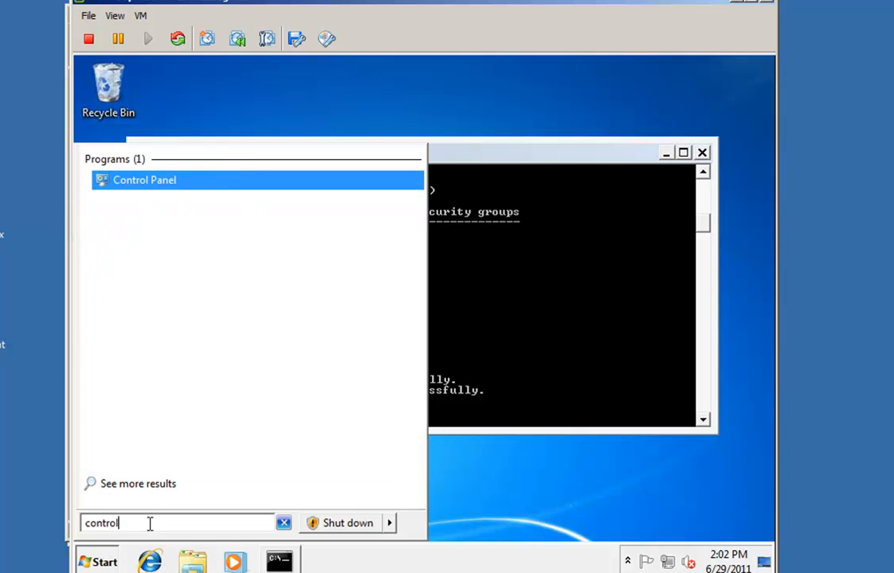
click(150, 181)
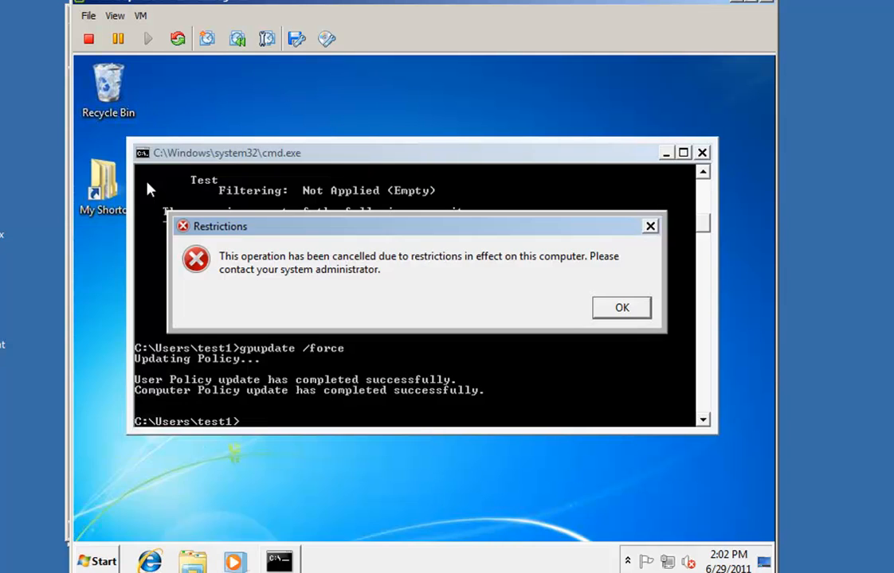
click(624, 310)
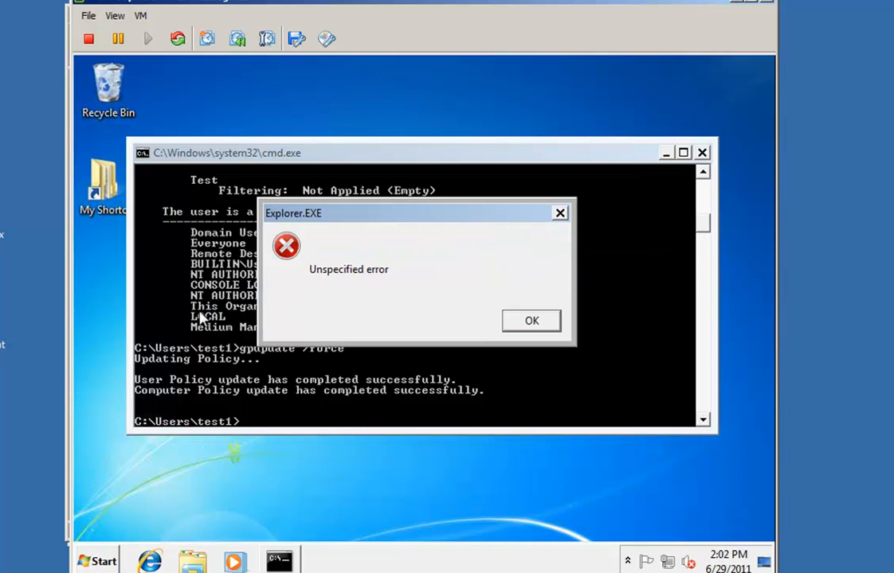
click(518, 320)
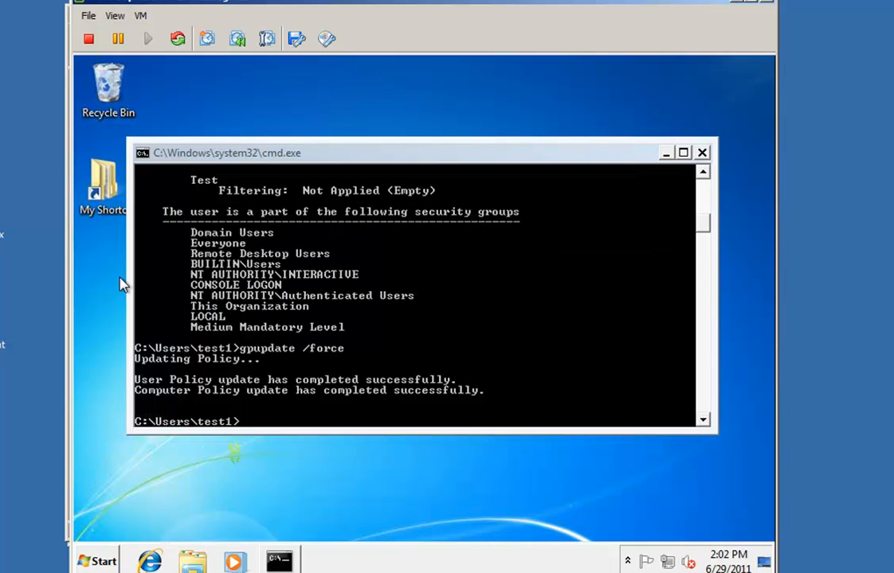
Confirm desktop Personalize is also blocked, dismissing both restriction errors
right_click(121, 279)
click(204, 449)
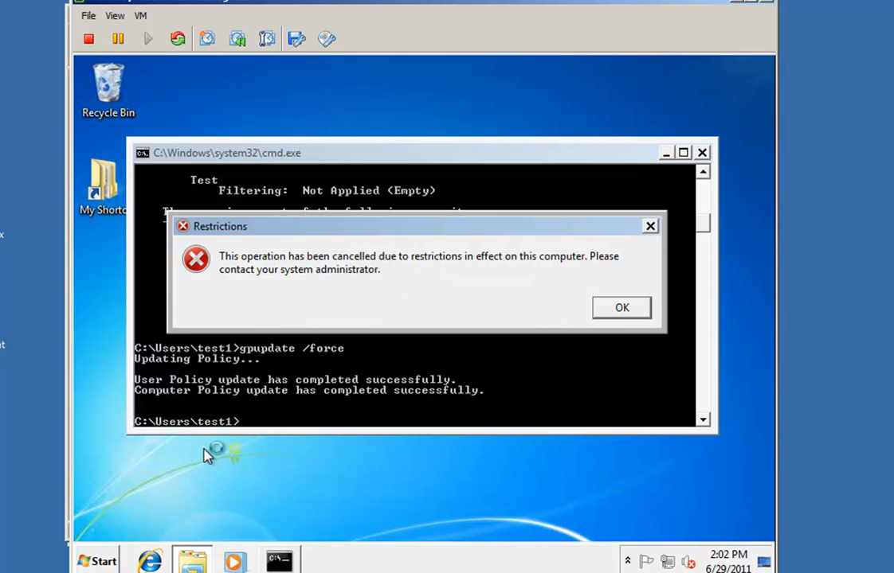
click(635, 315)
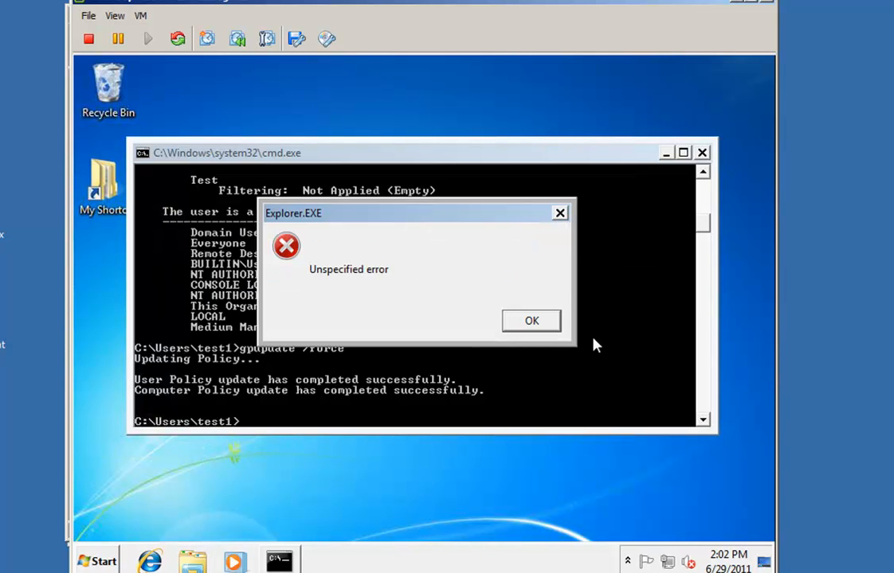
click(546, 321)
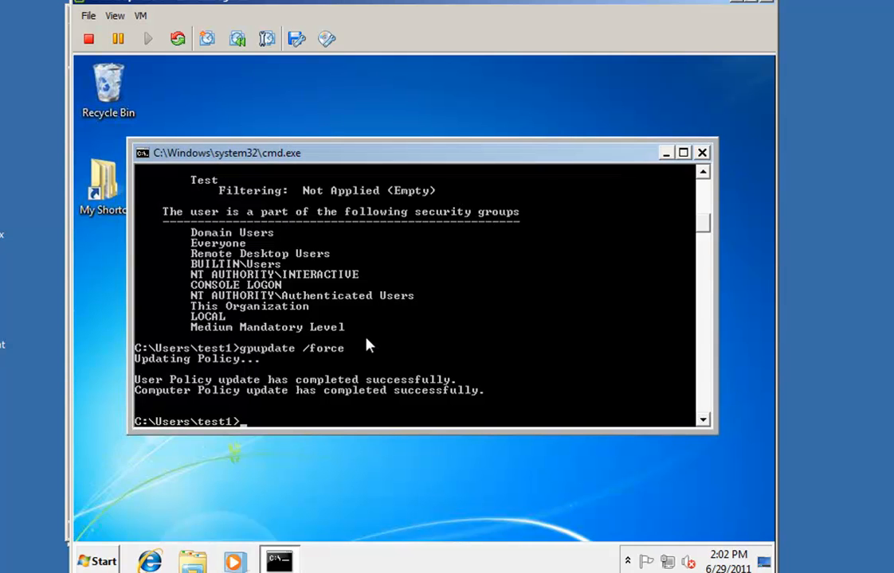
Clear the screen with cls, rerun gpresult /R and check that Test is now applied
key(Up)
key(Escape)
text(cls)
key(Up)
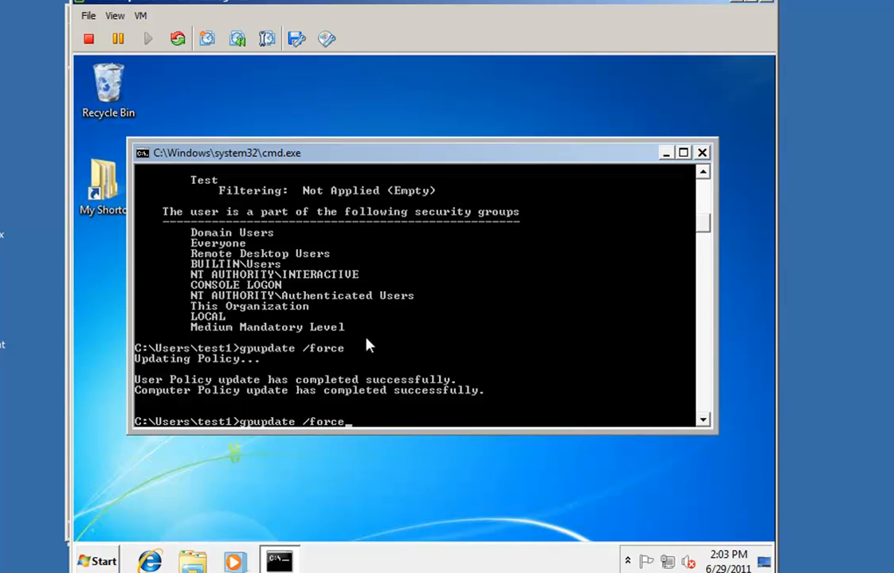
key(Up)
key(Return)
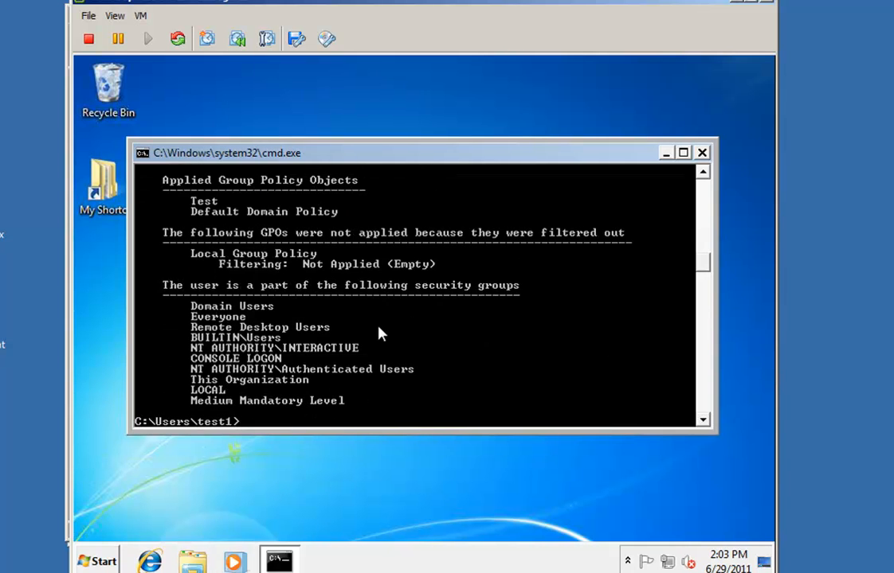
scroll(361, 334, up, 1)
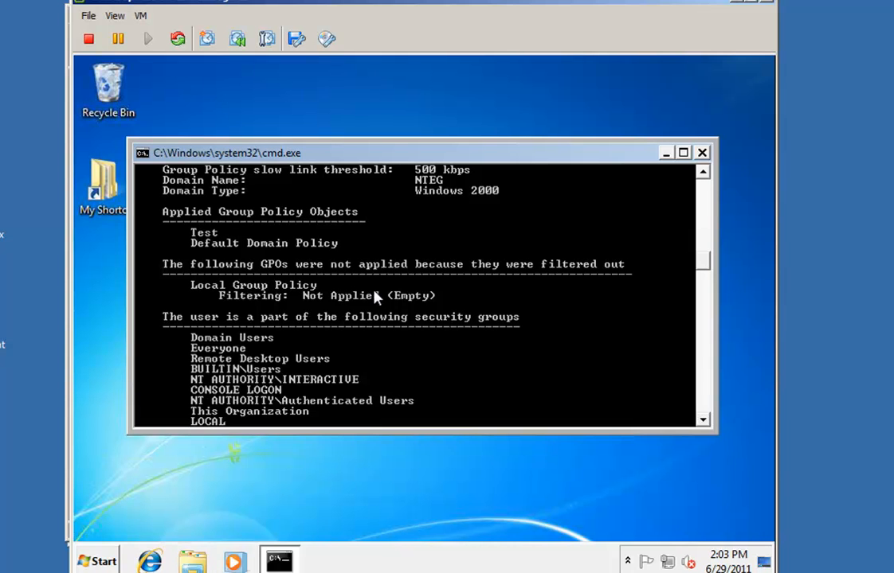
scroll(374, 296, down, 1)
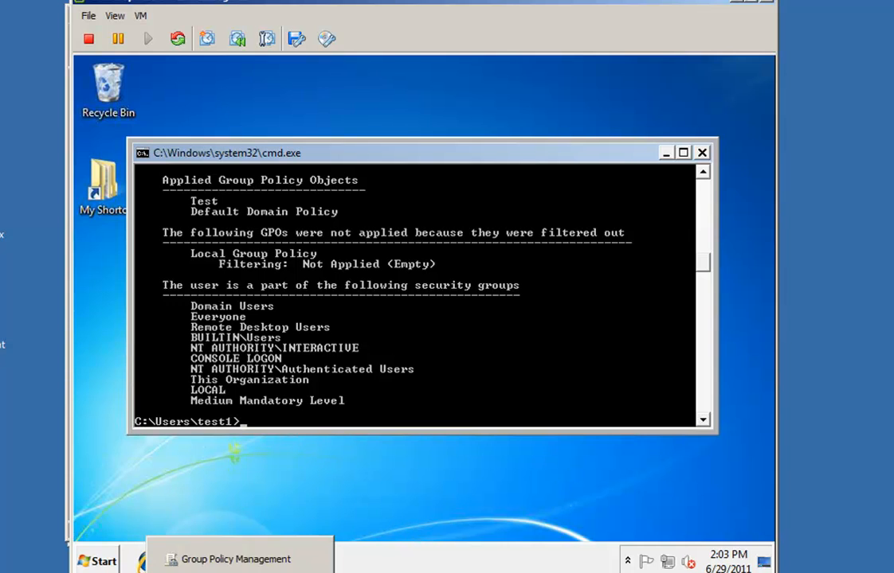
click(246, 571)
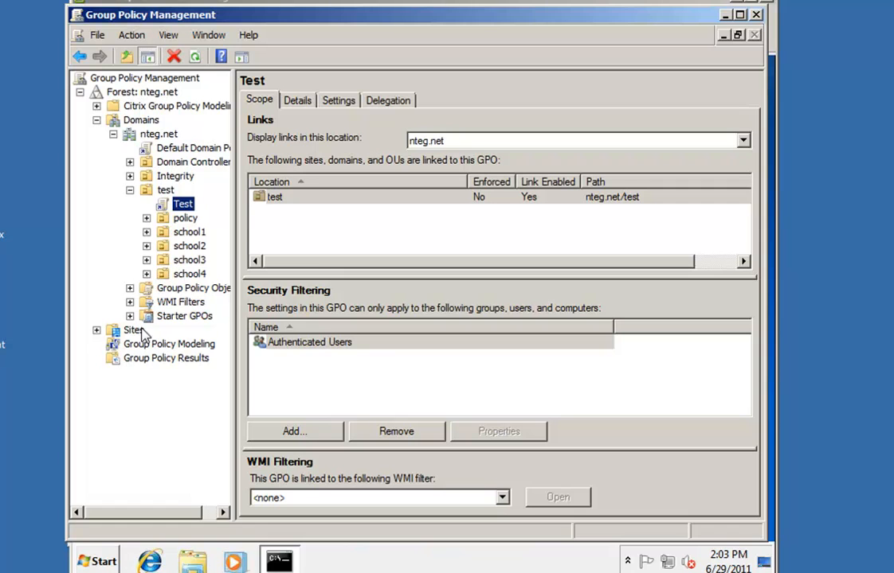
Edit the Test GPO and disable My Shortcut under User Configuration > Preferences > Windows Settings > Shortcuts
right_click(183, 205)
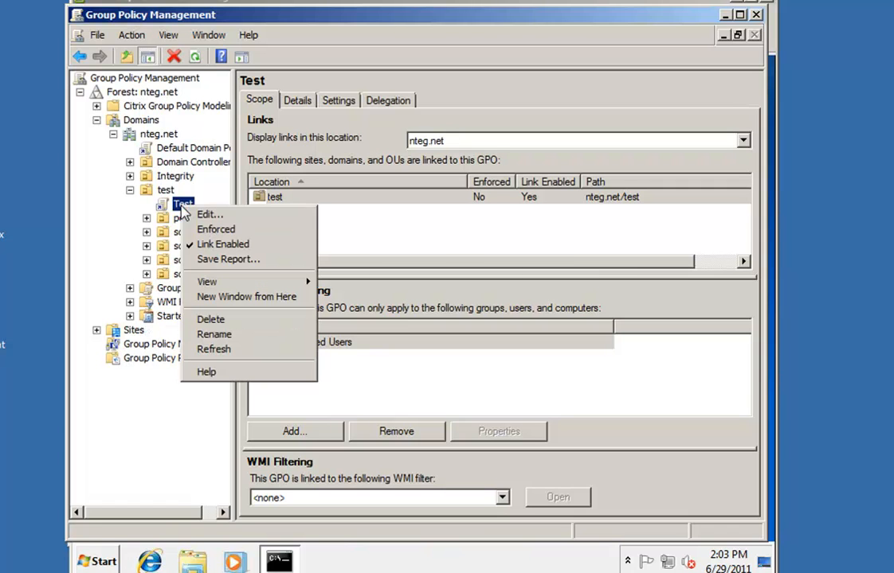
click(245, 216)
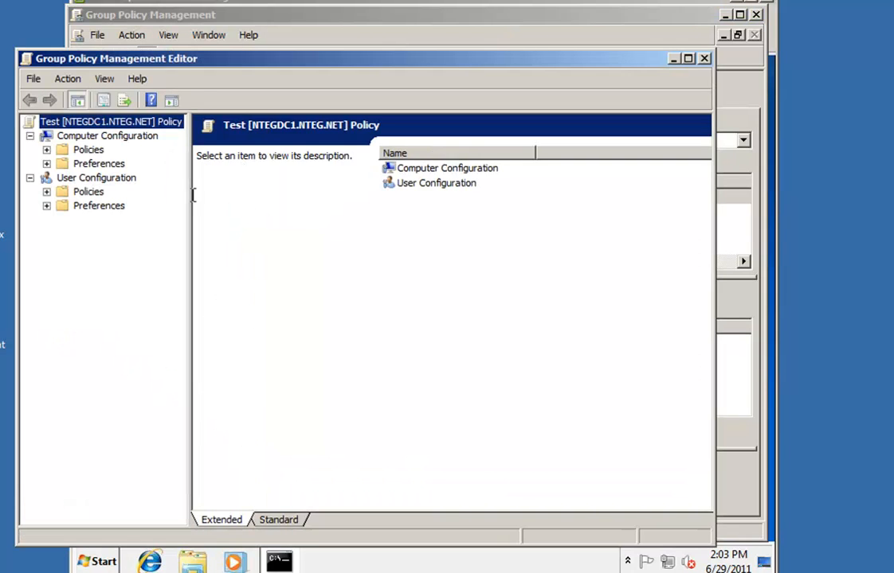
click(46, 207)
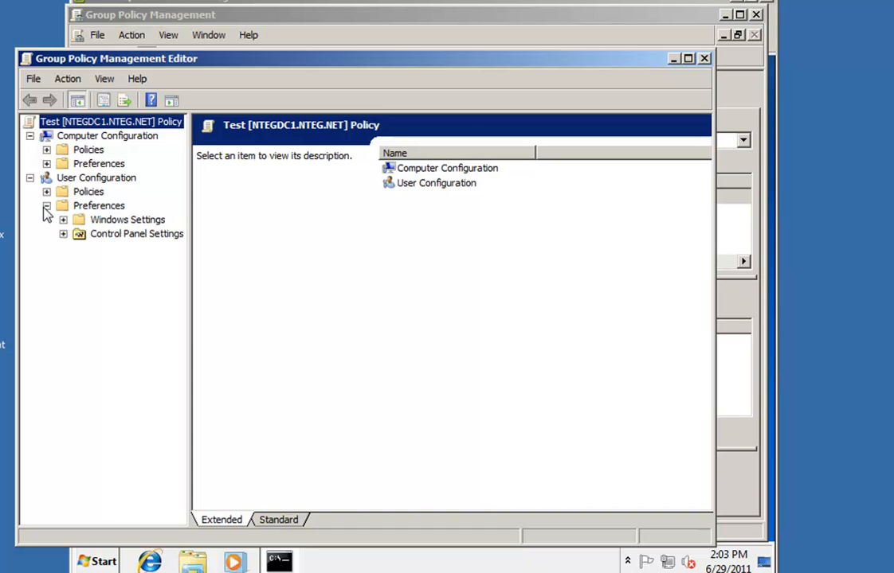
click(63, 220)
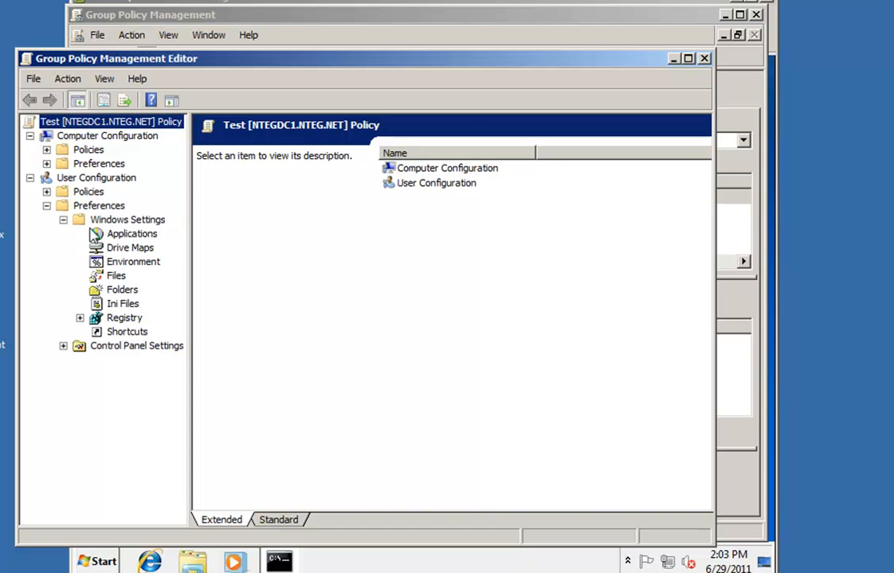
click(119, 332)
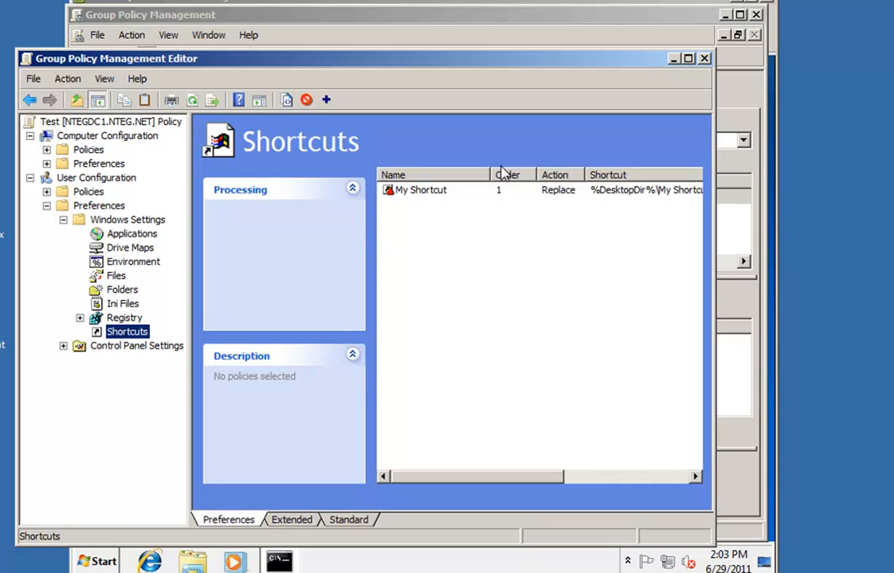
click(423, 194)
right_click(424, 200)
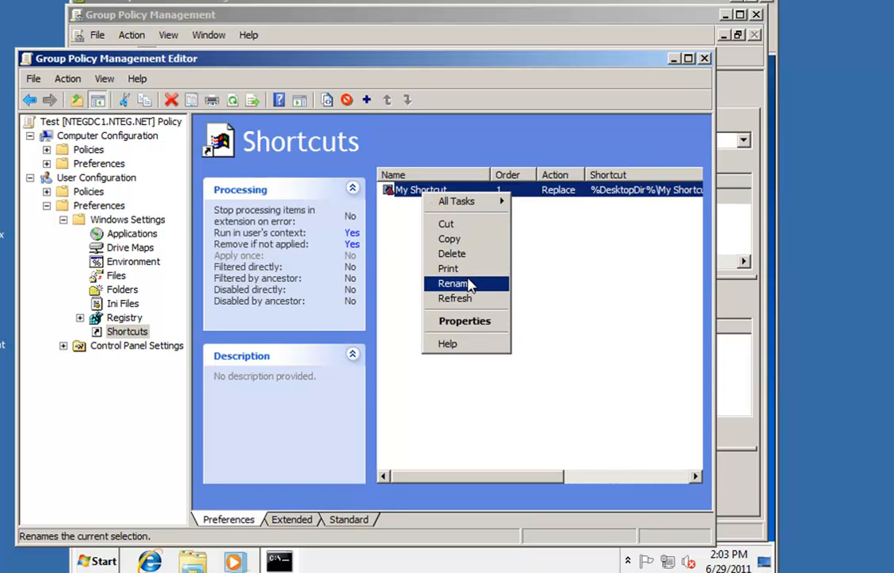
mouse_move(478, 204)
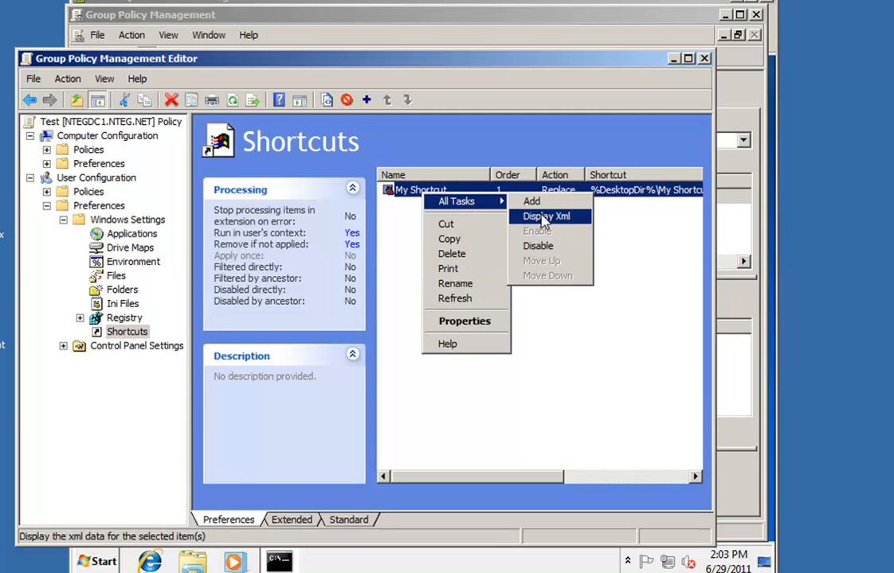
click(536, 247)
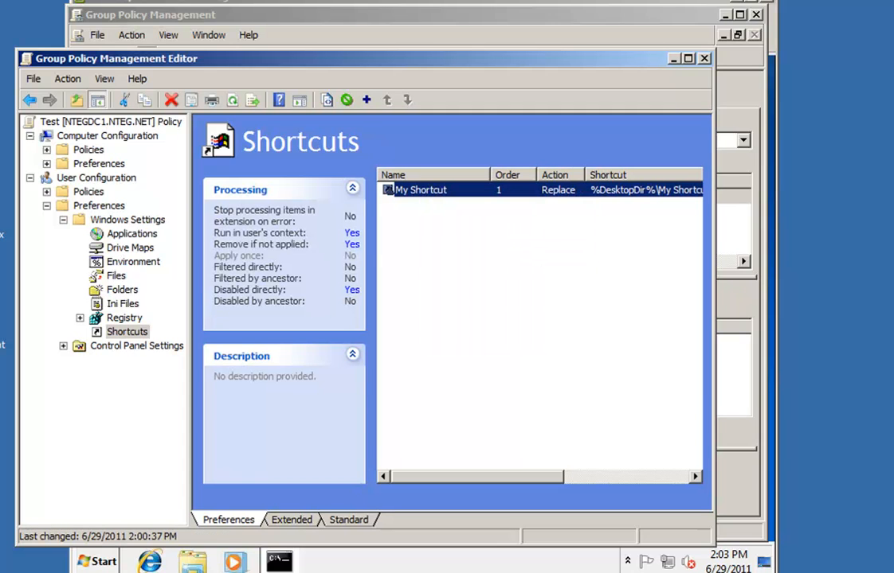
click(231, 563)
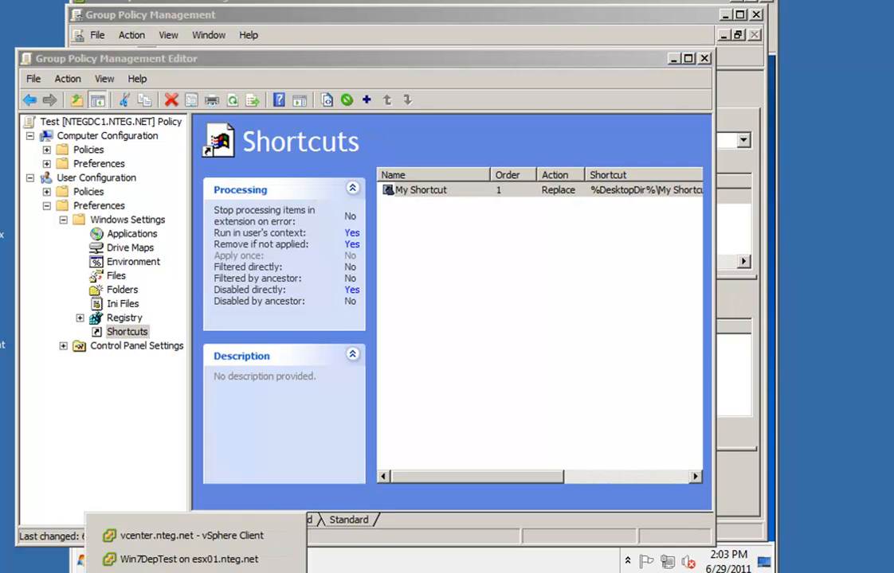
On the Win7DepTest console rerun gpupdate /force, then return to the policy editor
click(211, 561)
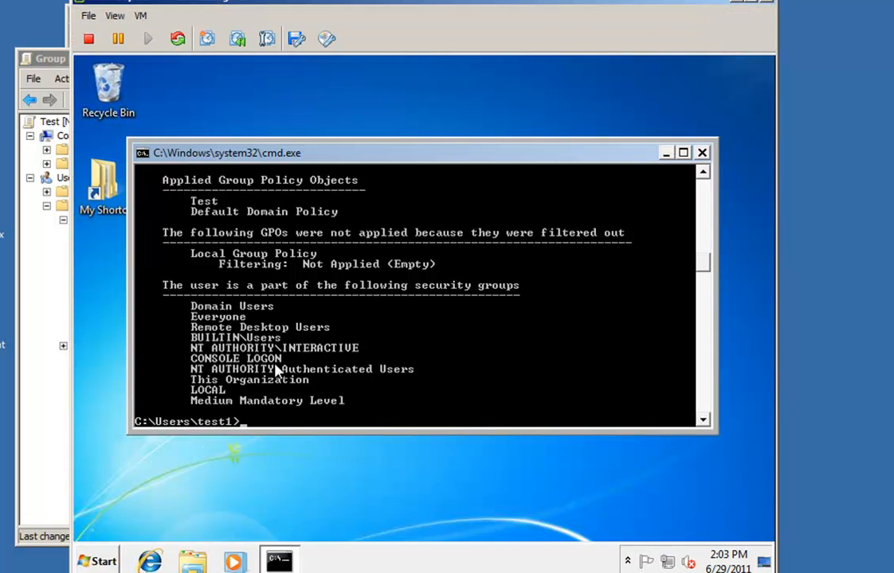
key(Up)
key(Up)
key(Return)
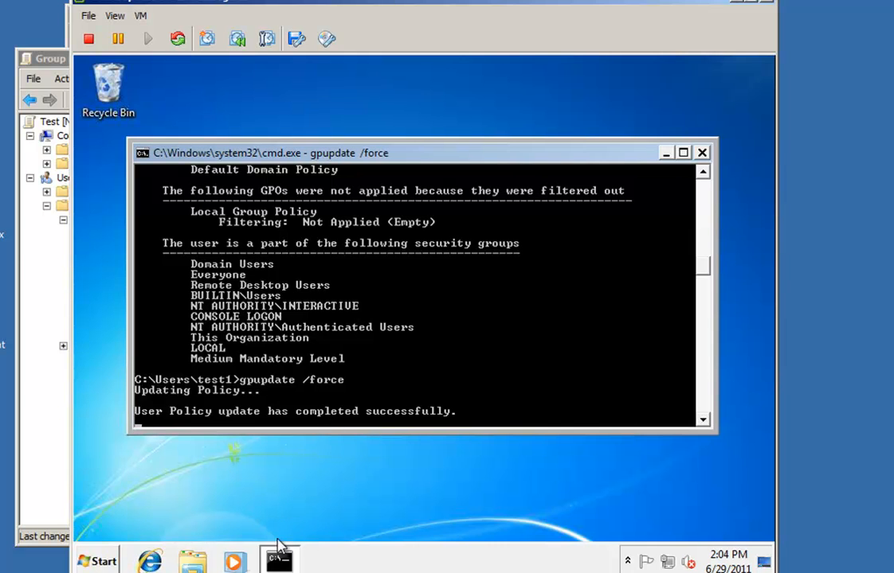
click(48, 59)
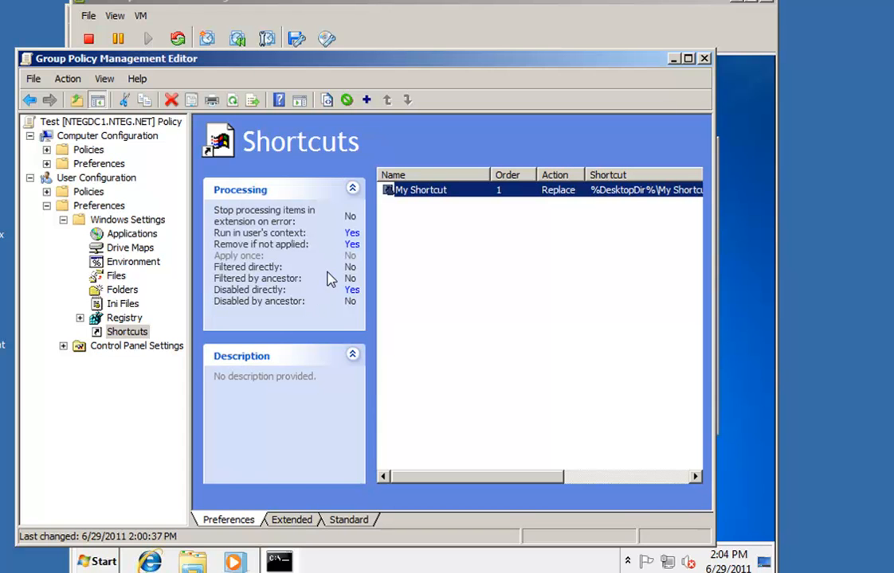
Re-enable My Shortcut via All Tasks > Enable and close the policy editor
click(63, 346)
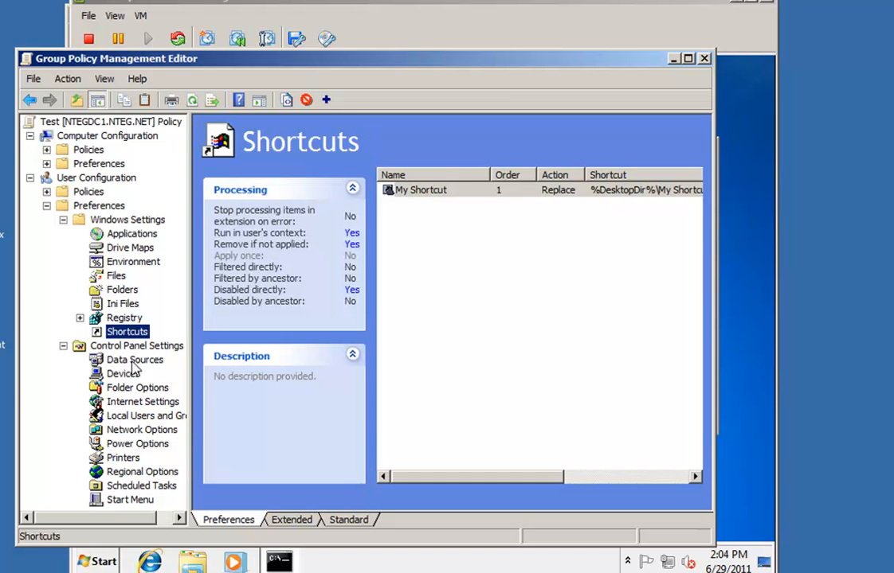
click(63, 346)
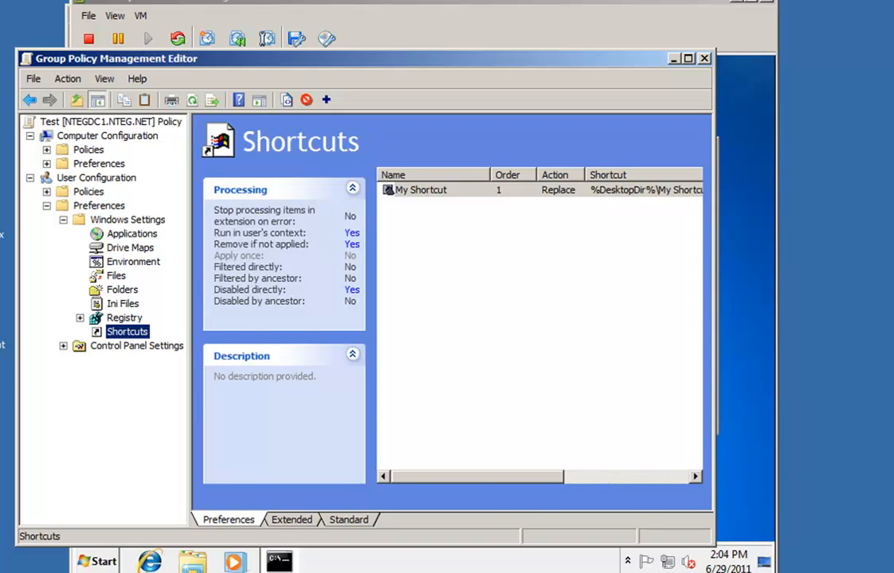
click(241, 571)
click(274, 572)
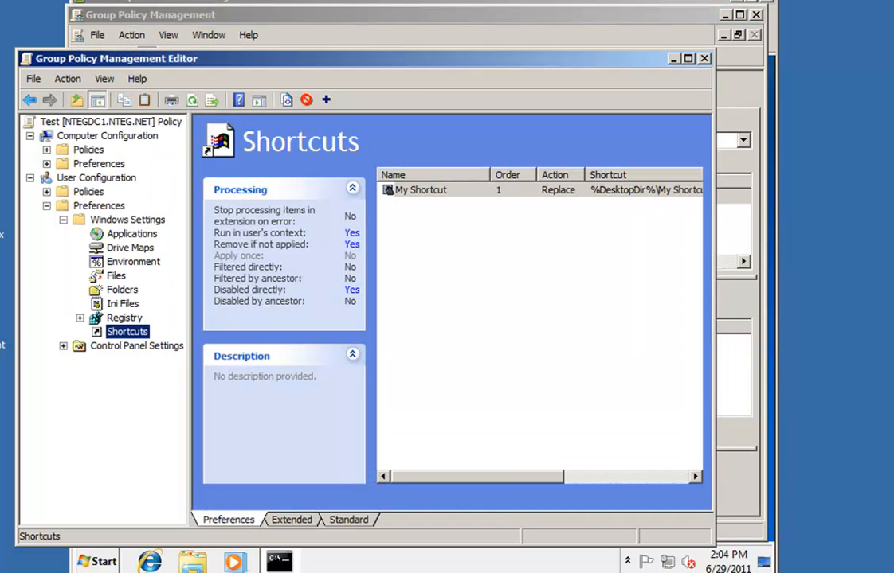
right_click(413, 198)
mouse_move(463, 201)
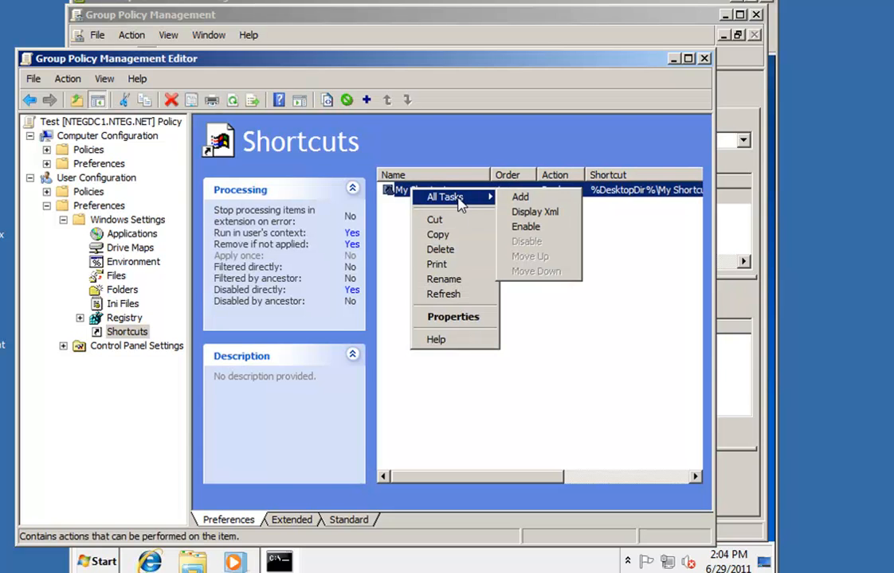
click(522, 227)
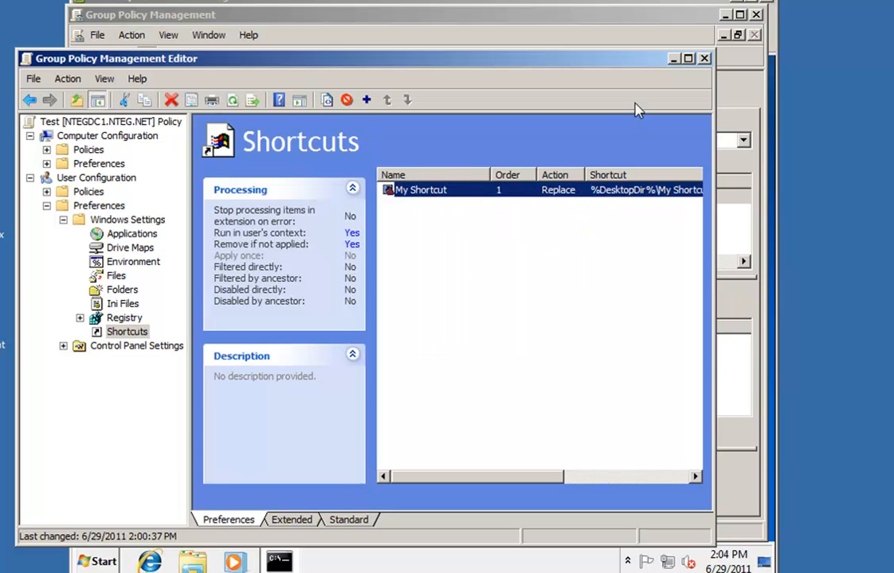
click(704, 58)
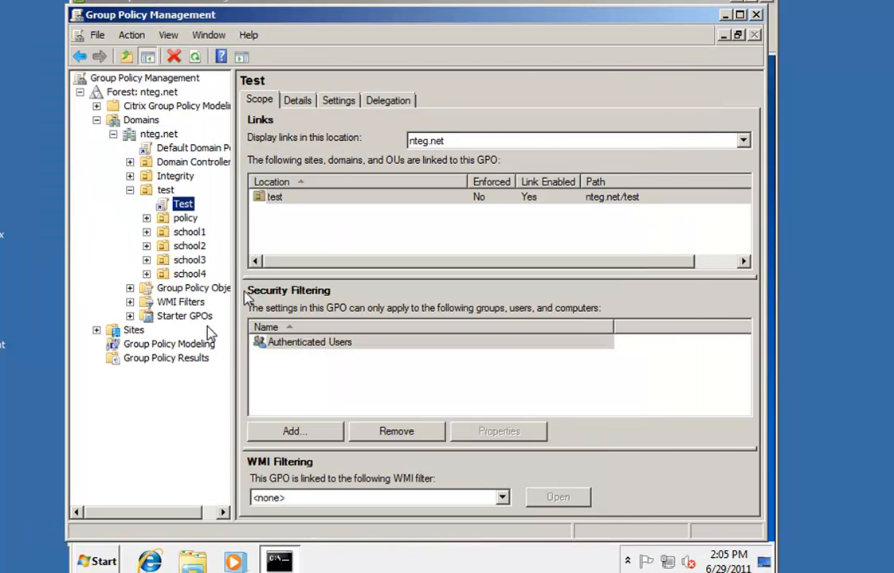
click(180, 205)
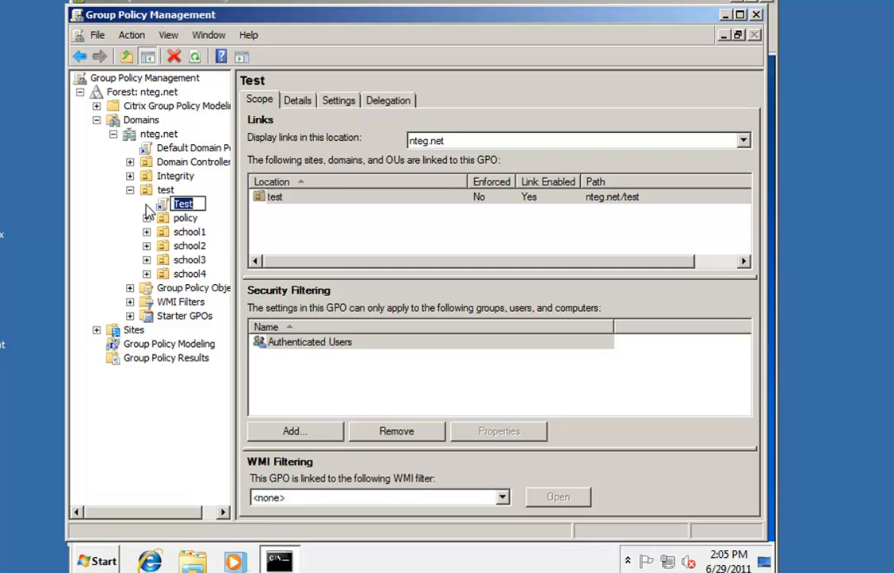
click(161, 204)
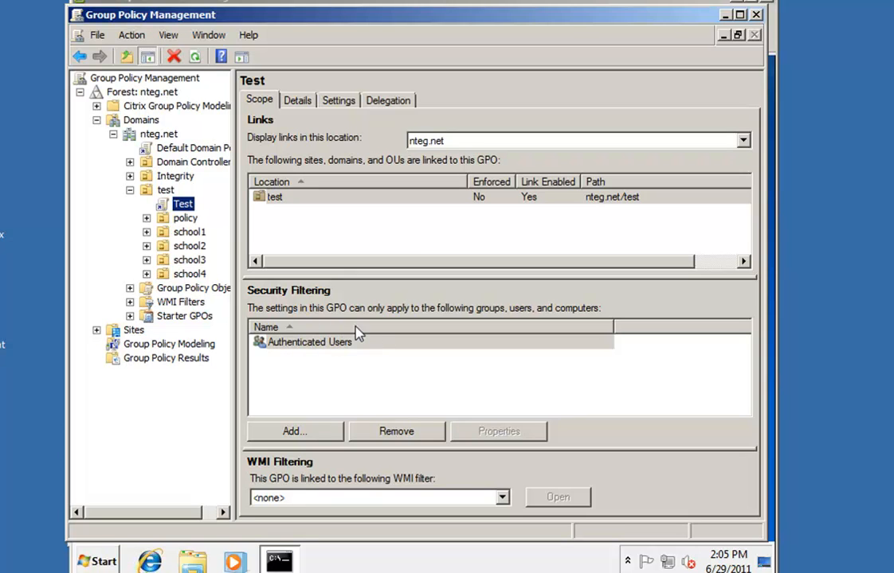
click(182, 204)
click(167, 205)
click(183, 205)
Open the test group's Members list in Active Directory and remove the first test user
click(147, 559)
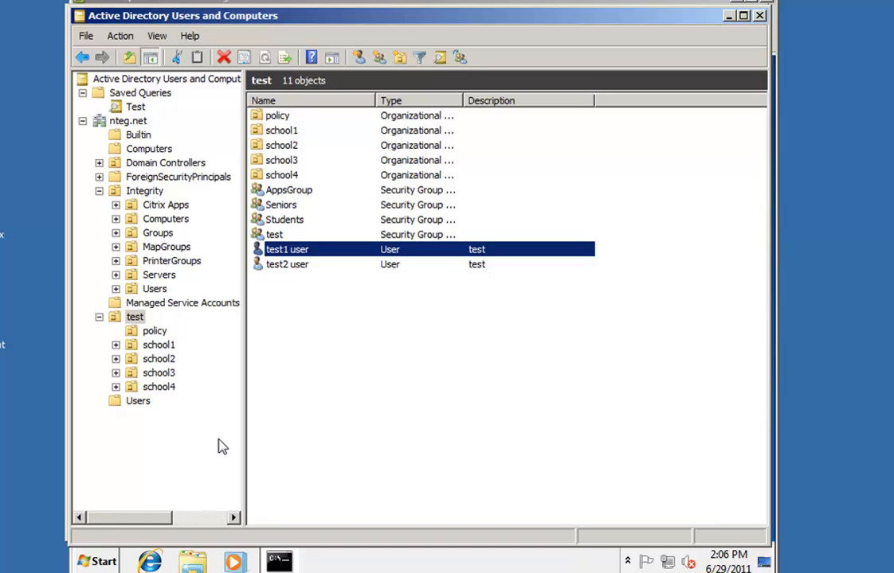
double_click(266, 236)
click(306, 110)
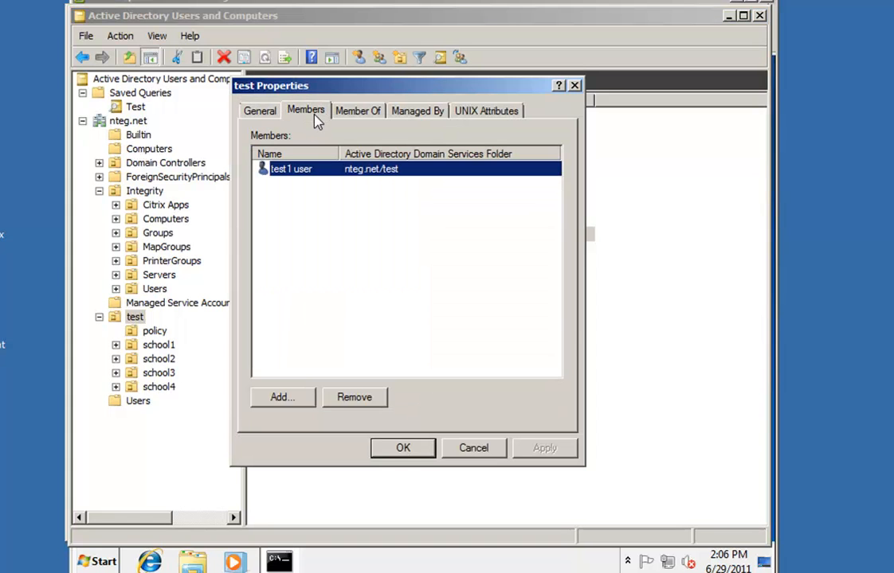
click(353, 402)
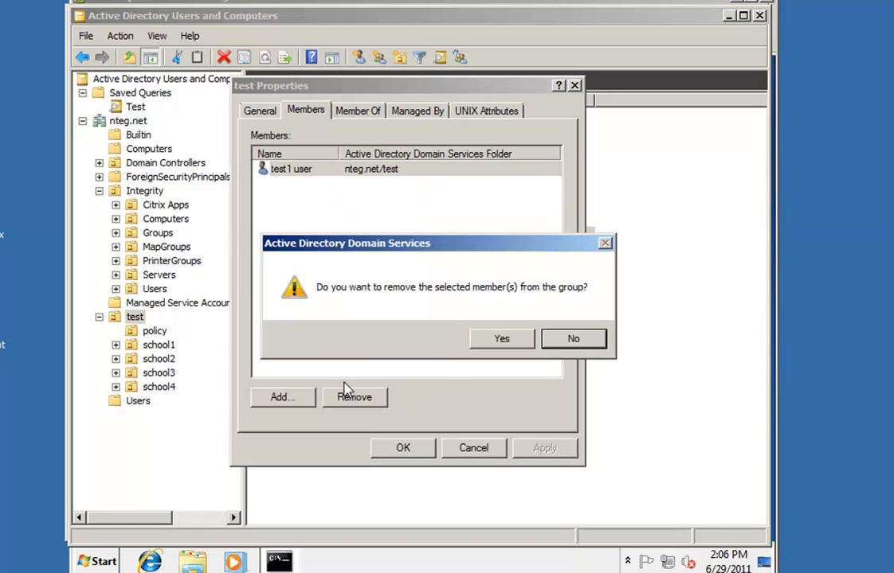
click(478, 342)
Add test2 as the test group's member and save the change
click(283, 398)
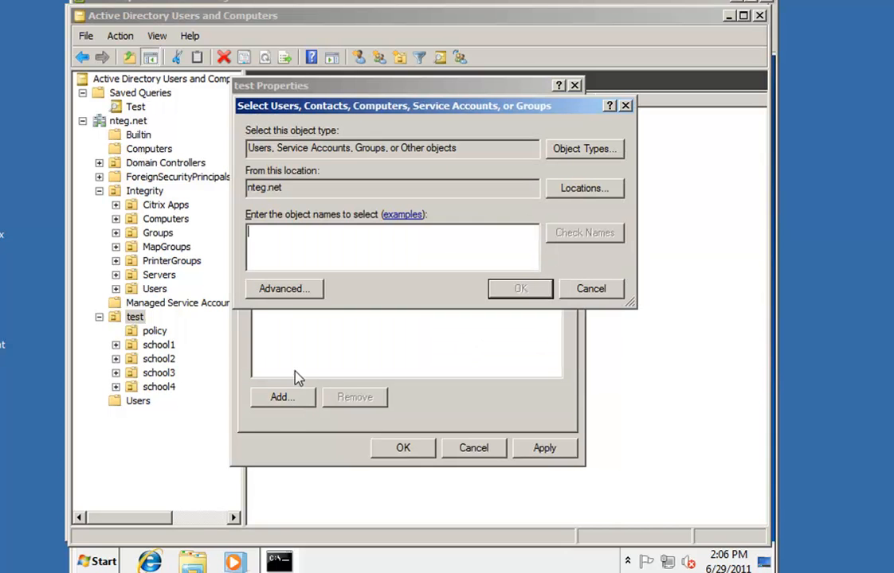
text(test2)
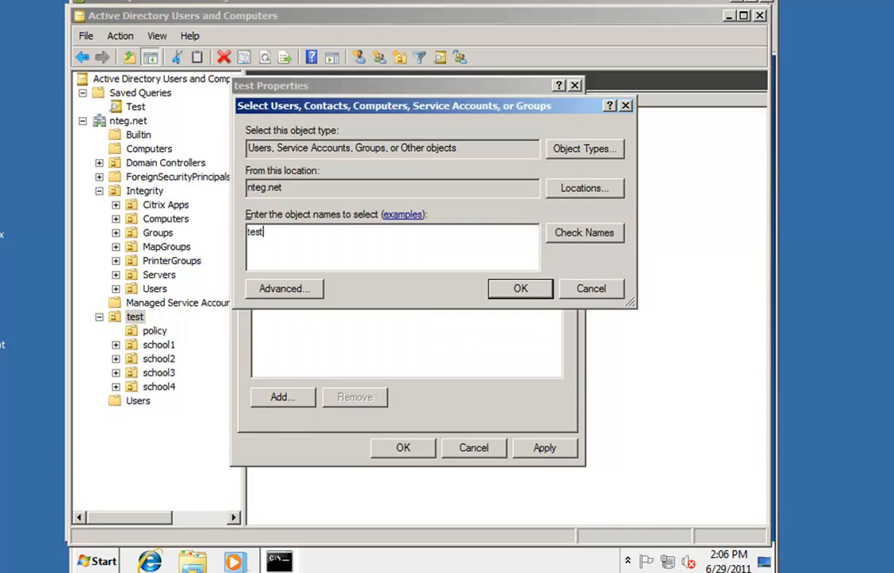
click(555, 238)
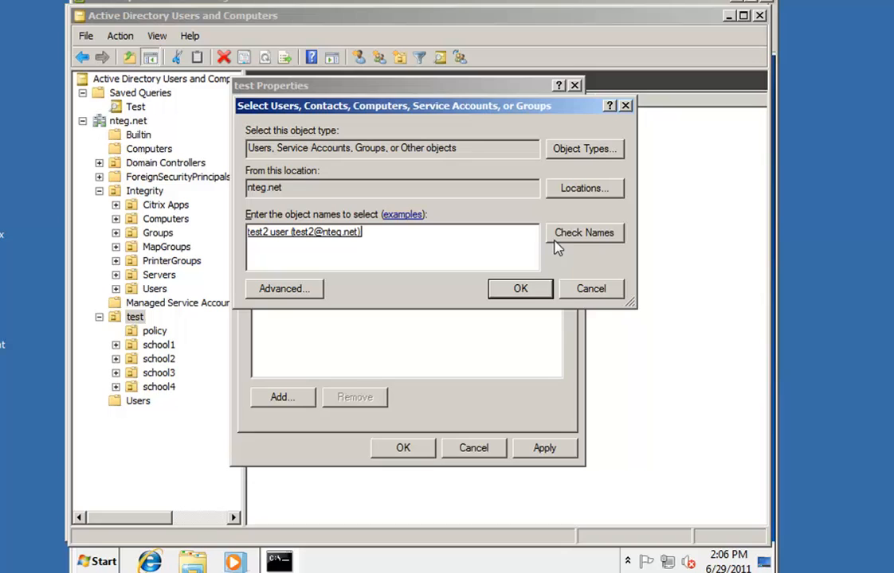
click(522, 288)
click(415, 453)
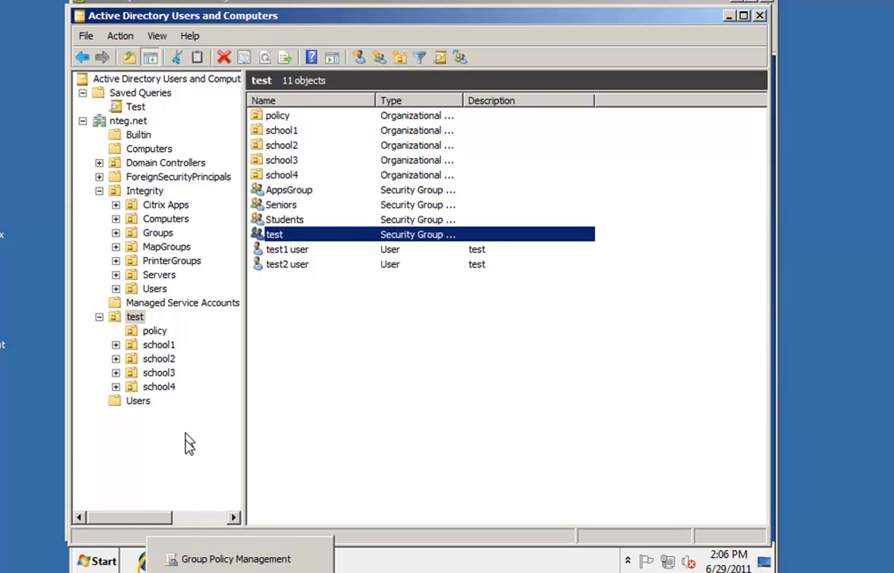
click(235, 560)
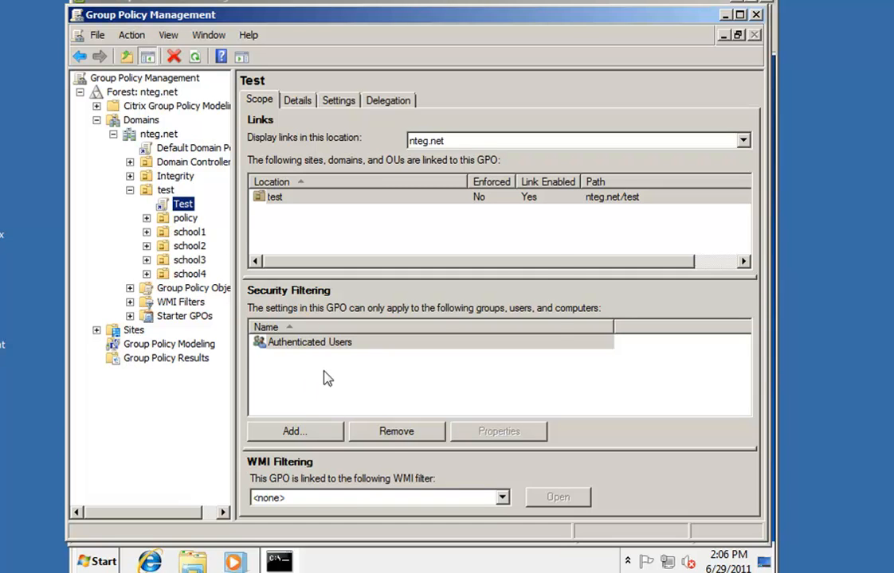
Replace Authenticated Users with the 'test' group in the Test GPO's security filtering
click(389, 432)
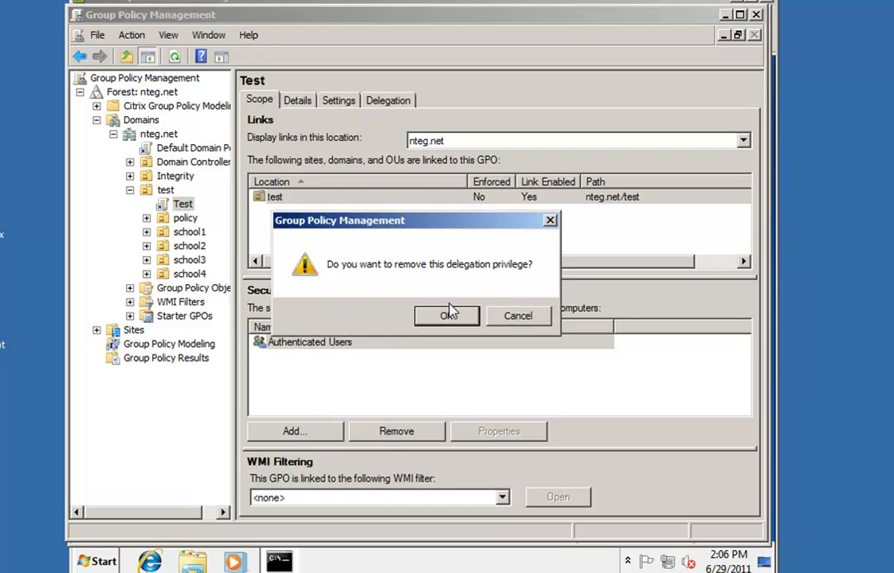
click(448, 312)
click(329, 428)
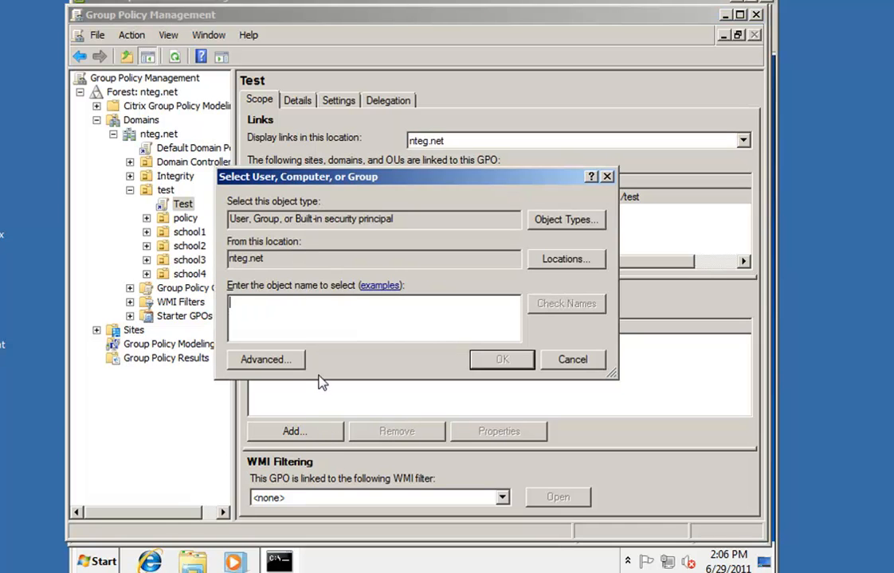
text(test)
click(558, 307)
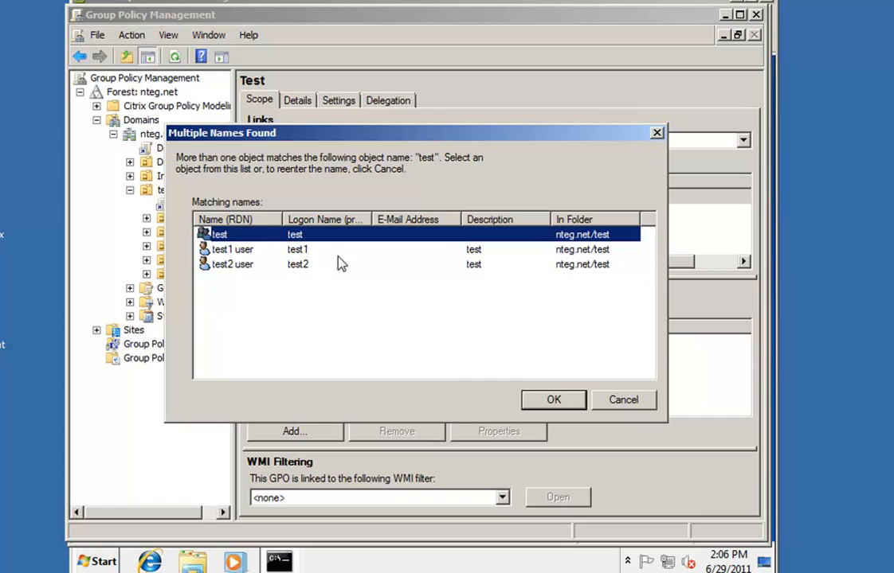
click(551, 400)
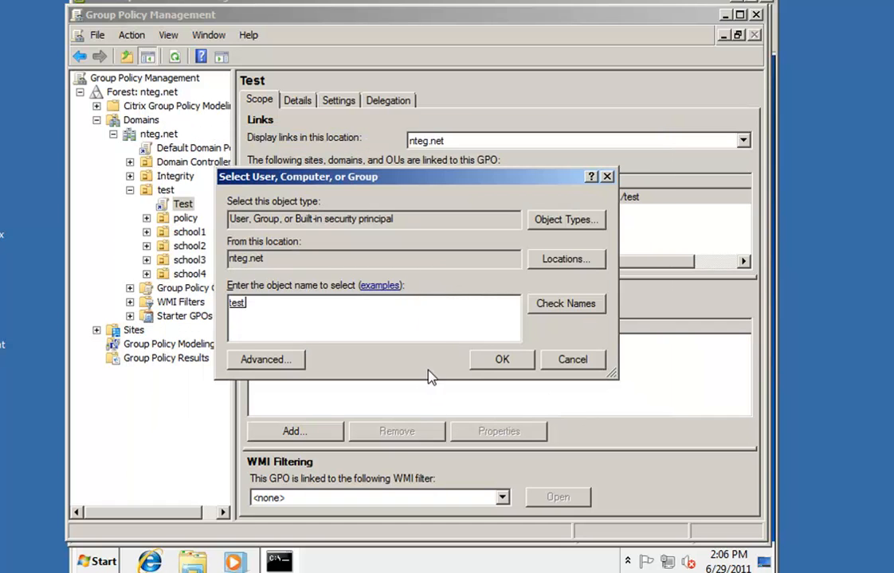
click(496, 360)
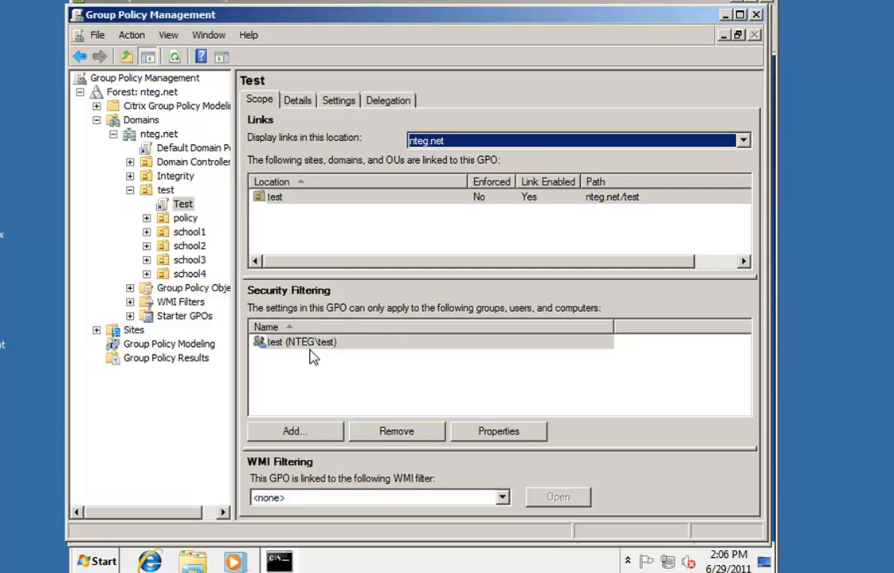
click(280, 562)
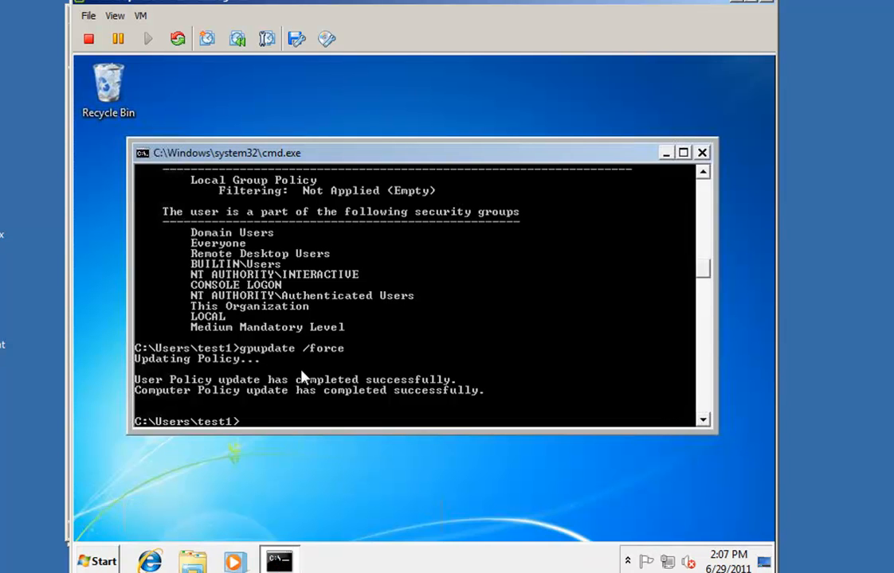
Rerun gpupdate /force in the Windows 7 VM's Command Prompt
key(Up)
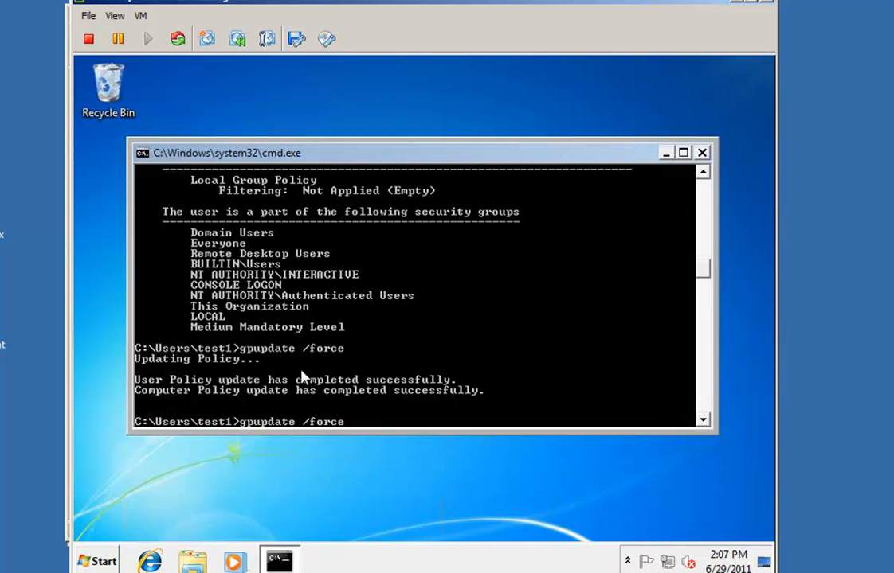
key(Return)
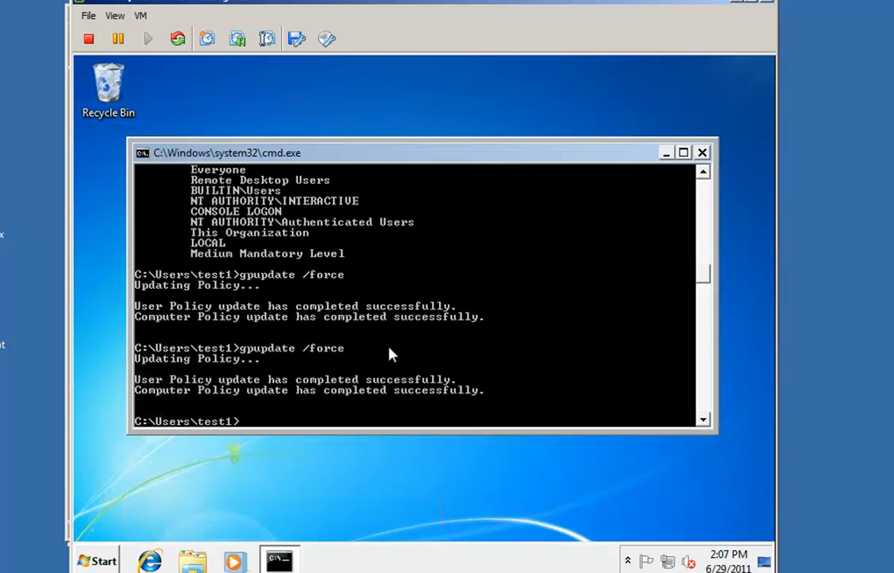
key(Up)
key(Up)
key(Down)
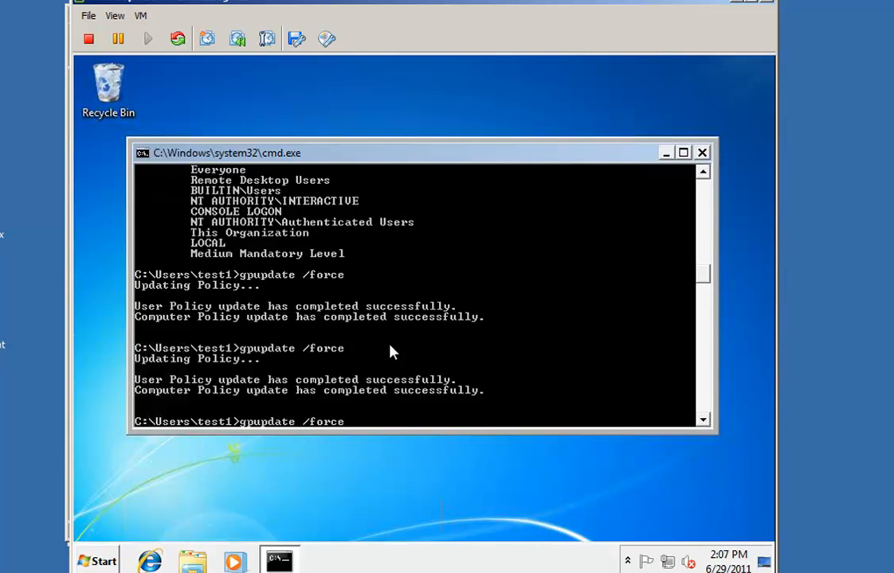
key(Up)
key(Down)
Run gpresult /R and scroll the report showing Test filtered out as Not Applied
key(Up)
key(Up)
key(Return)
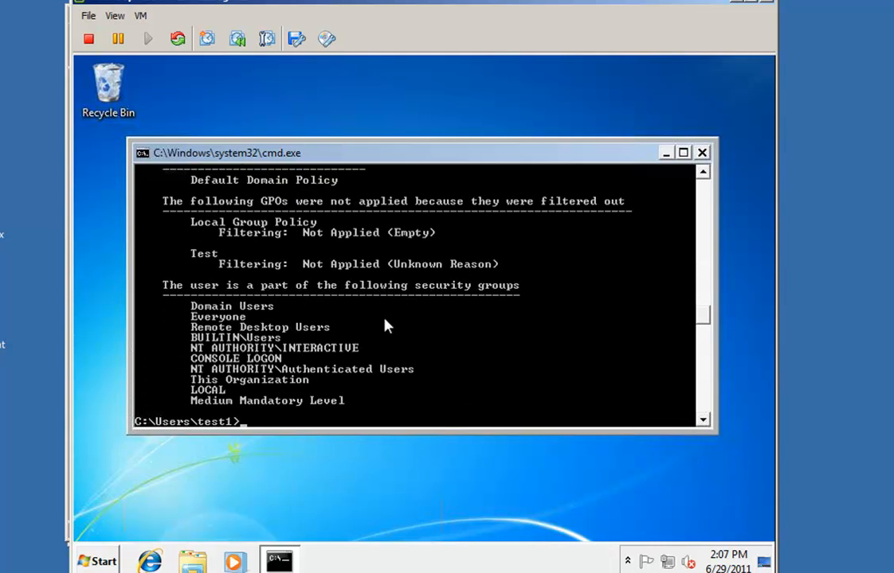
scroll(384, 325, up, 2)
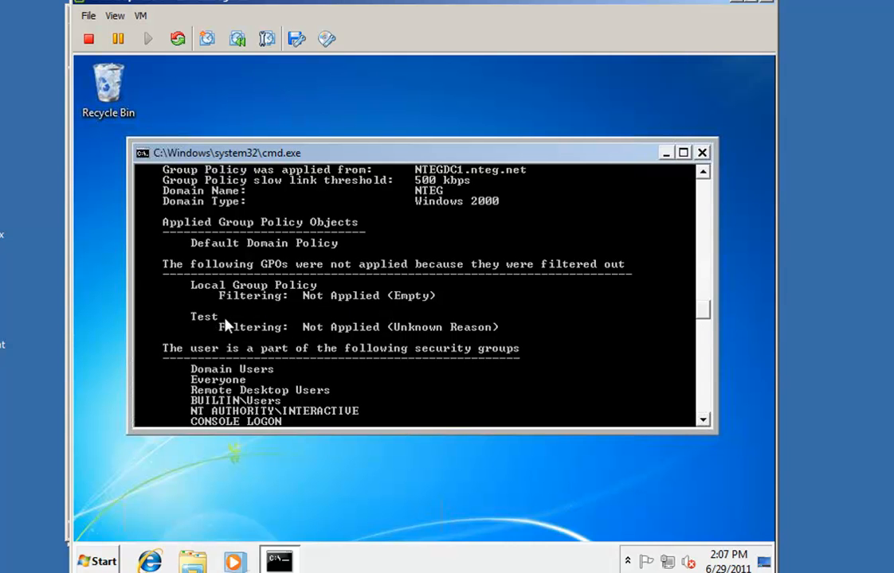
scroll(225, 327, down, 3)
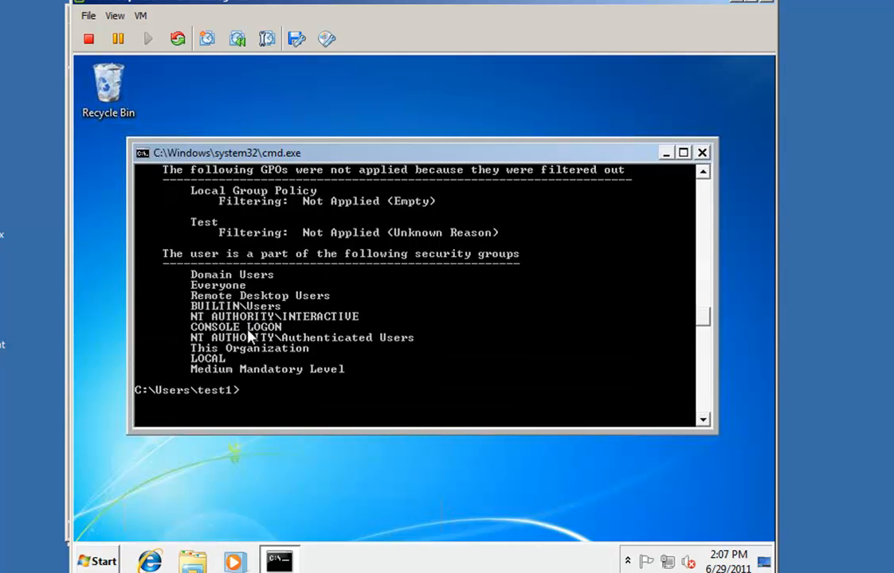
scroll(372, 341, up, 1)
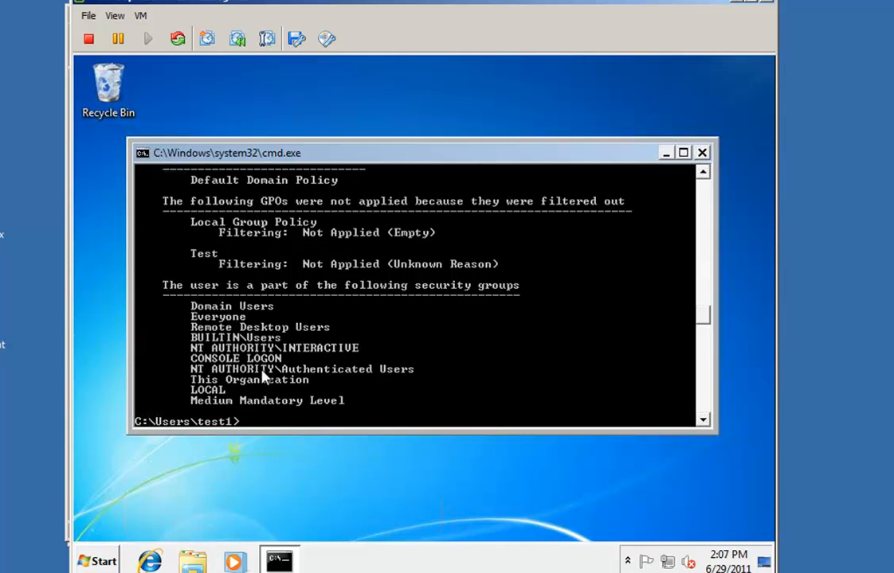
click(108, 561)
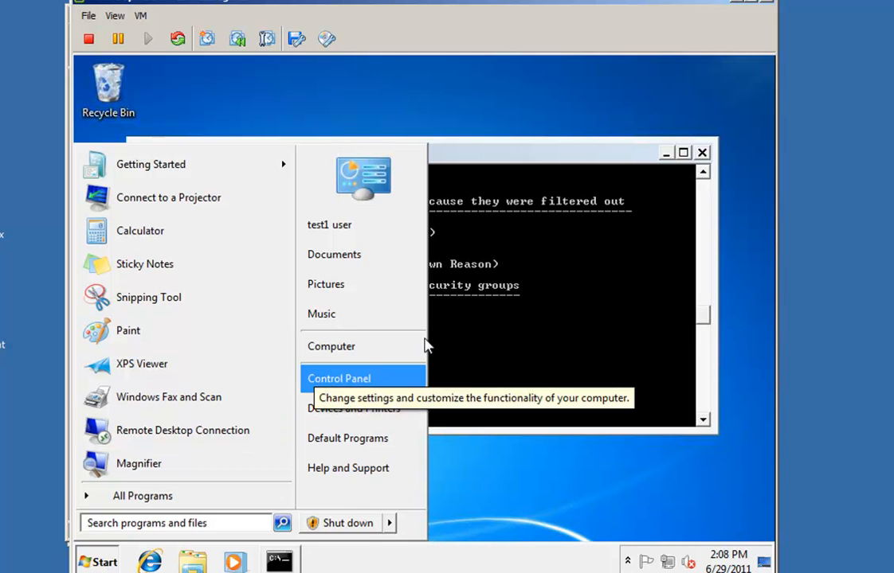
Log the first test user off Windows 7 from the Start menu's shut-down options
click(540, 162)
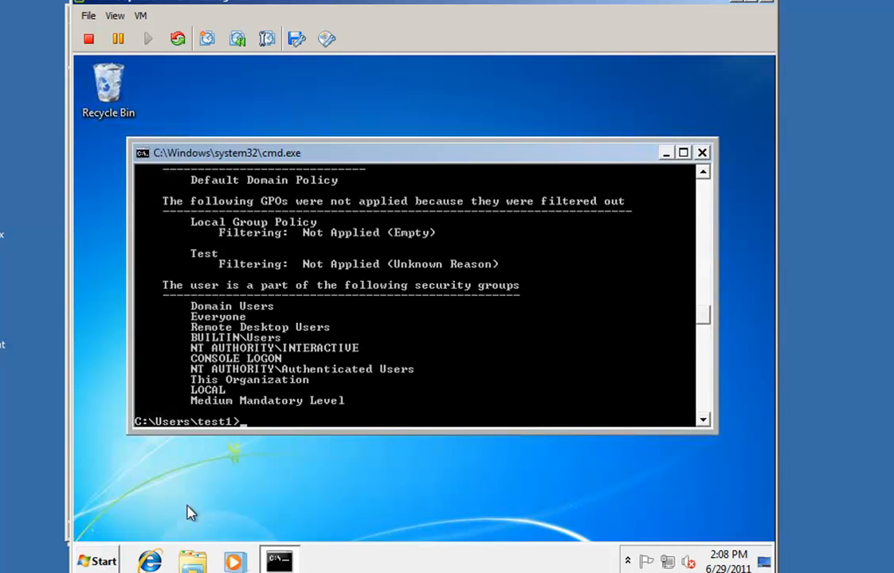
click(105, 561)
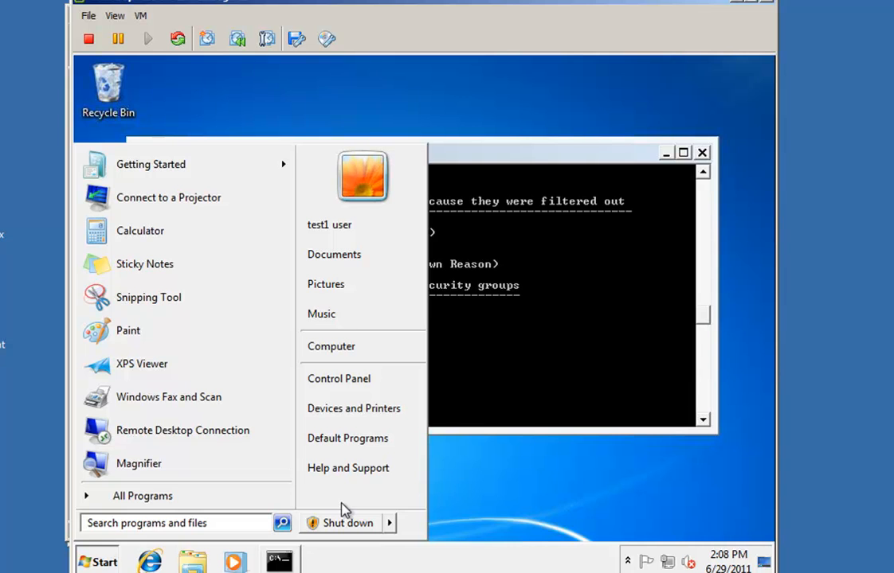
mouse_move(391, 525)
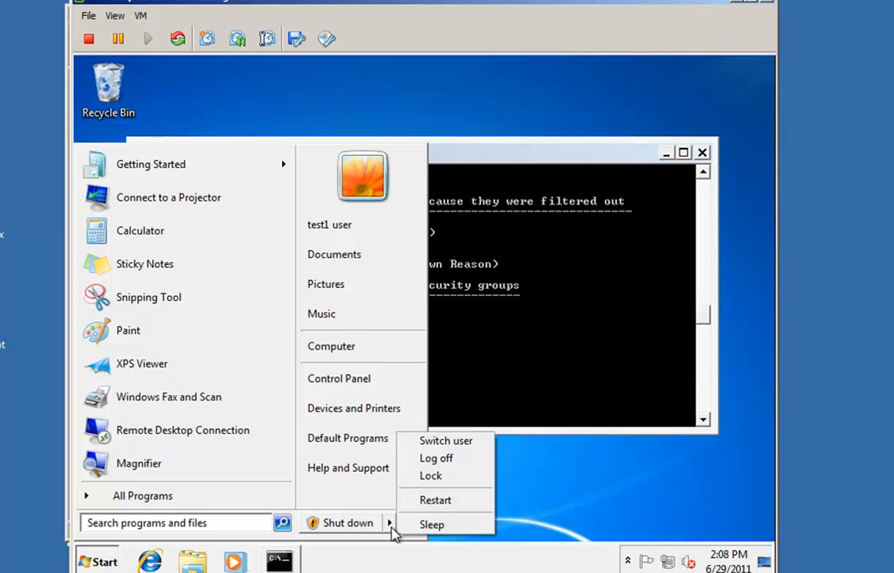
click(430, 460)
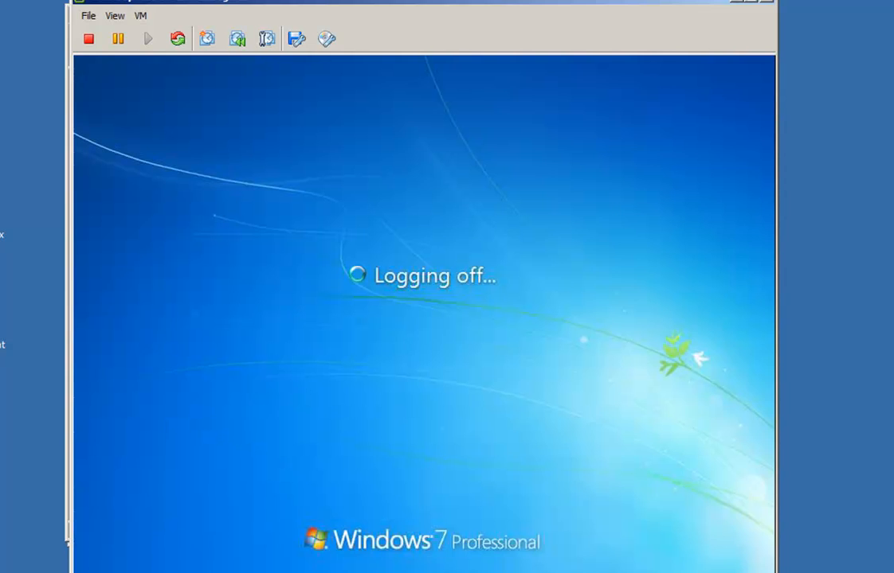
Sign in as the second test user (test2) with their username and password
key(ctrl+alt+Delete)
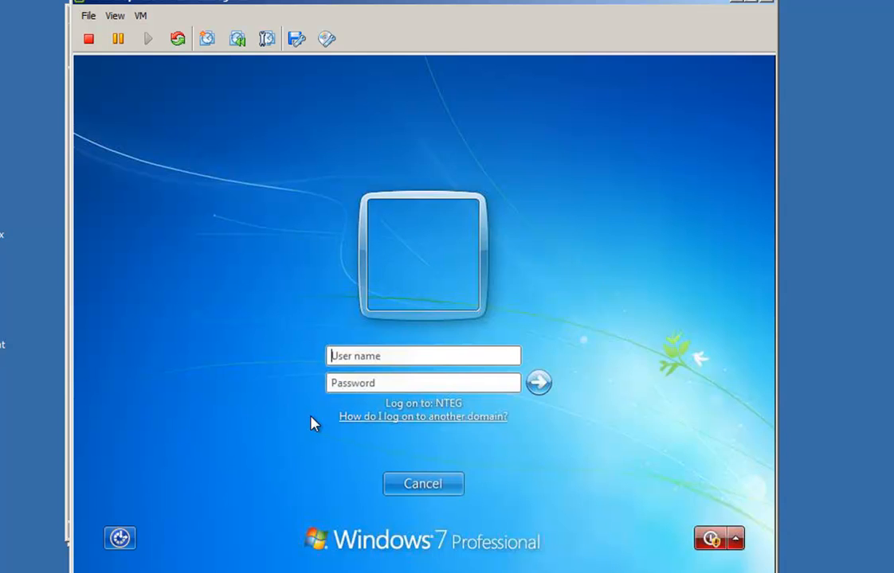
text(test••••••••)
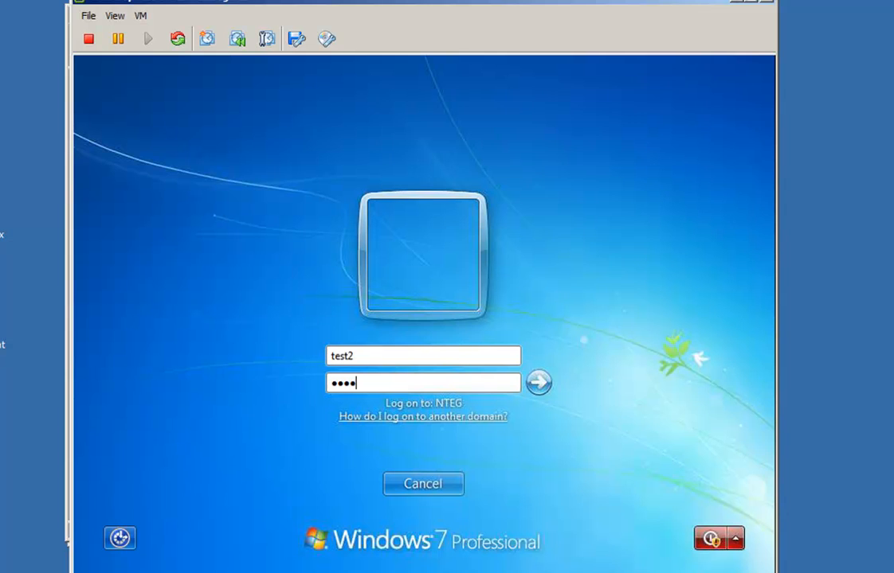
key(Return)
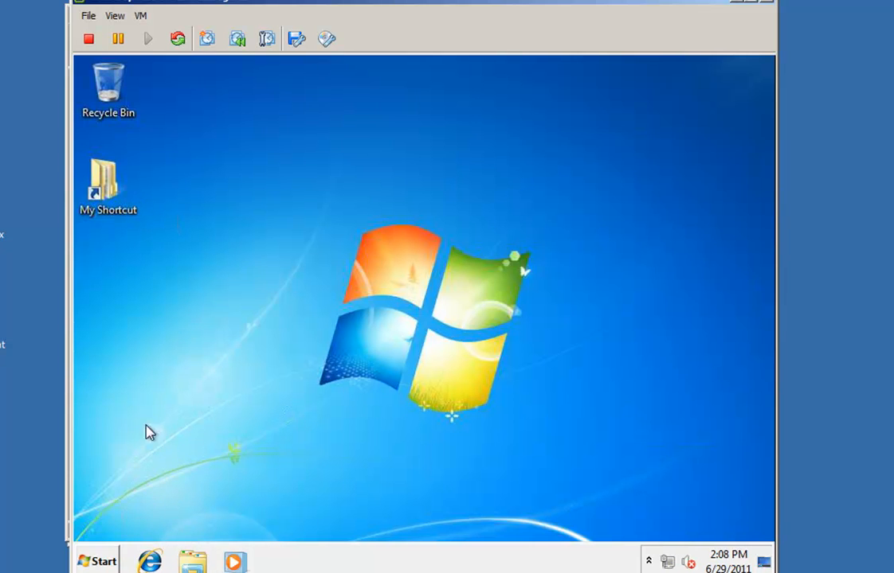
click(104, 560)
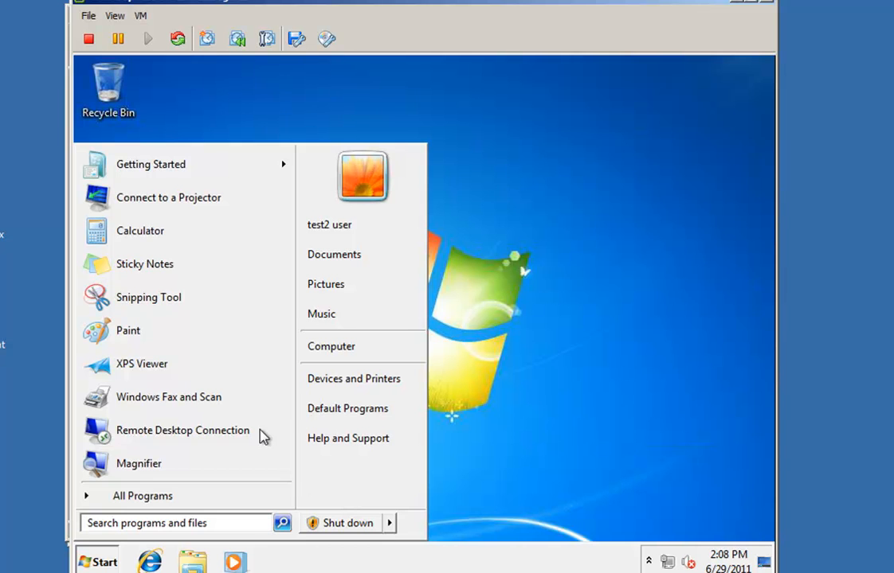
Launch cmd from Start search and run gpresult /R to list the applied GPOs
click(177, 523)
text(cmd)
key(Return)
text(gp)
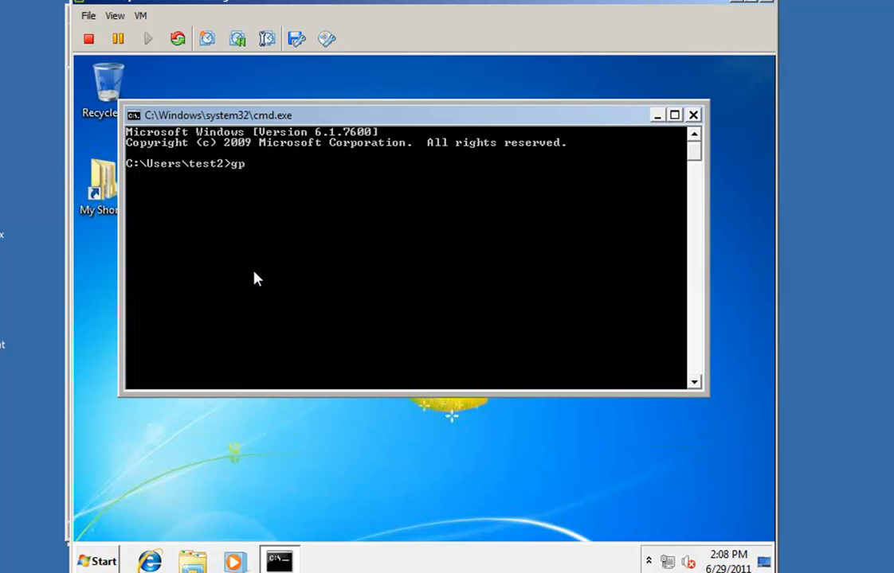
text(result /R)
key(Return)
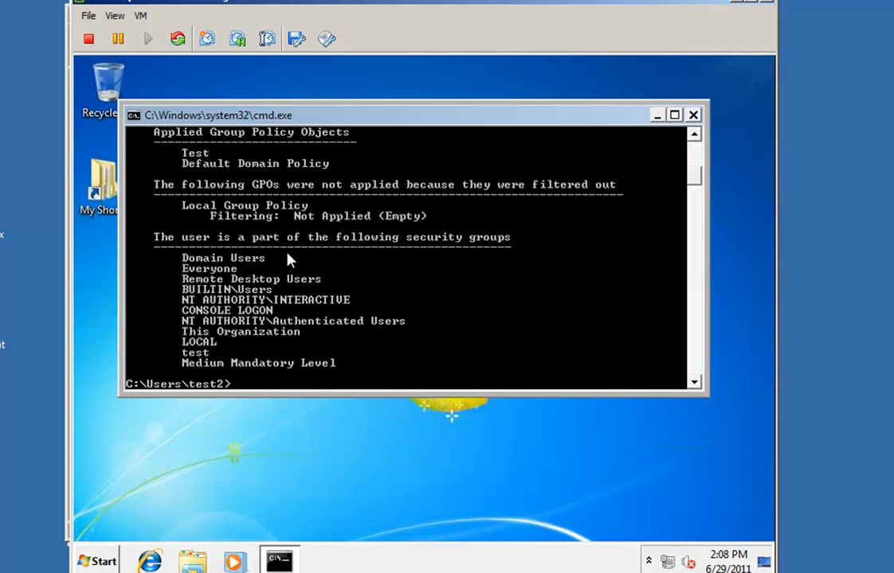
scroll(329, 273, up, 1)
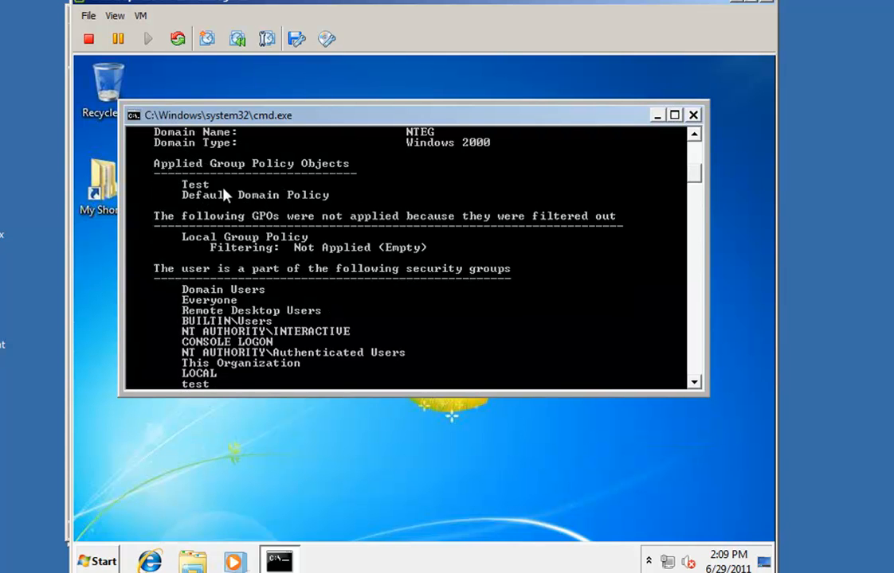
Close the Command Prompt and select the Test GPO link under the test OU, dismissing the notice
click(694, 116)
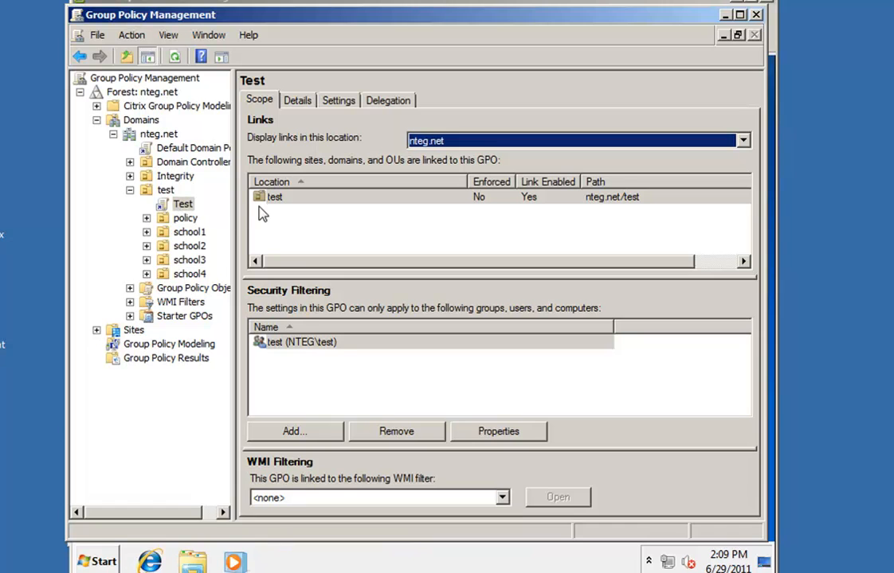
right_click(170, 205)
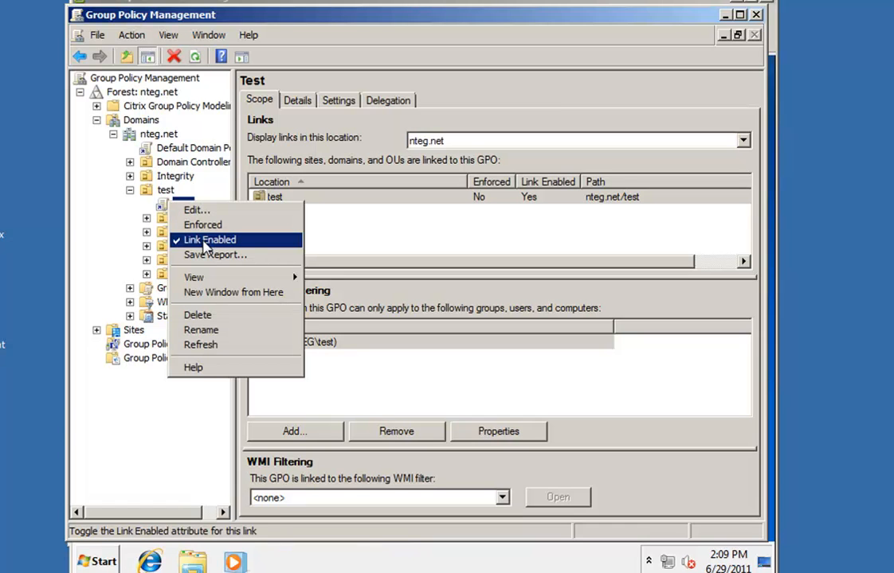
click(167, 191)
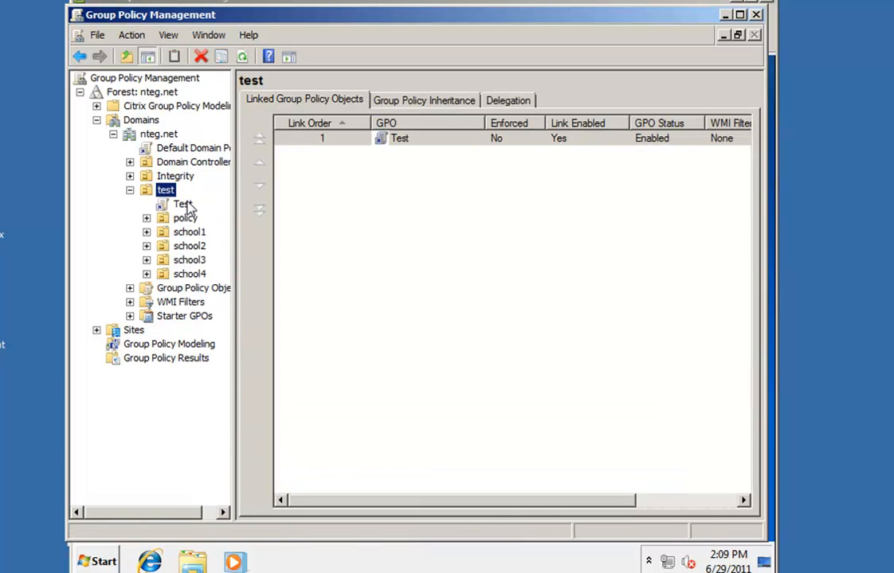
click(180, 205)
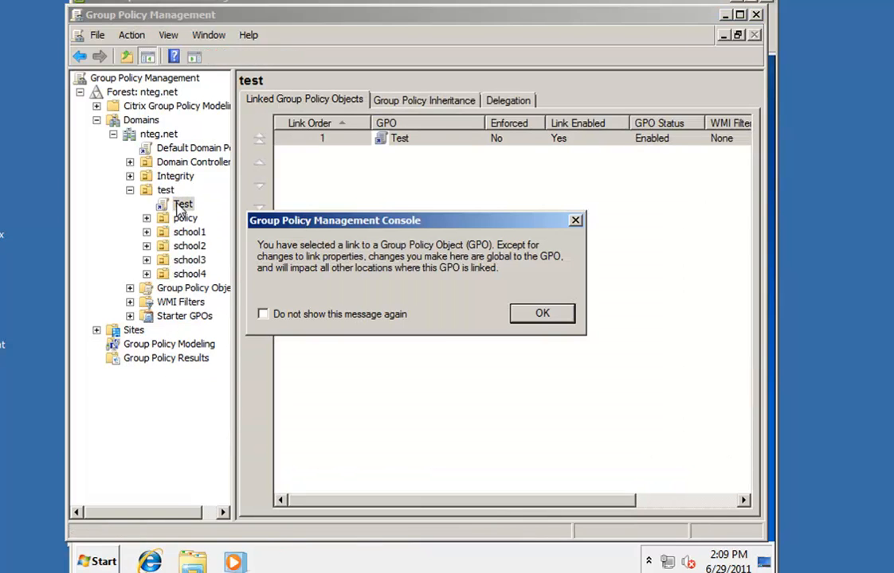
click(541, 313)
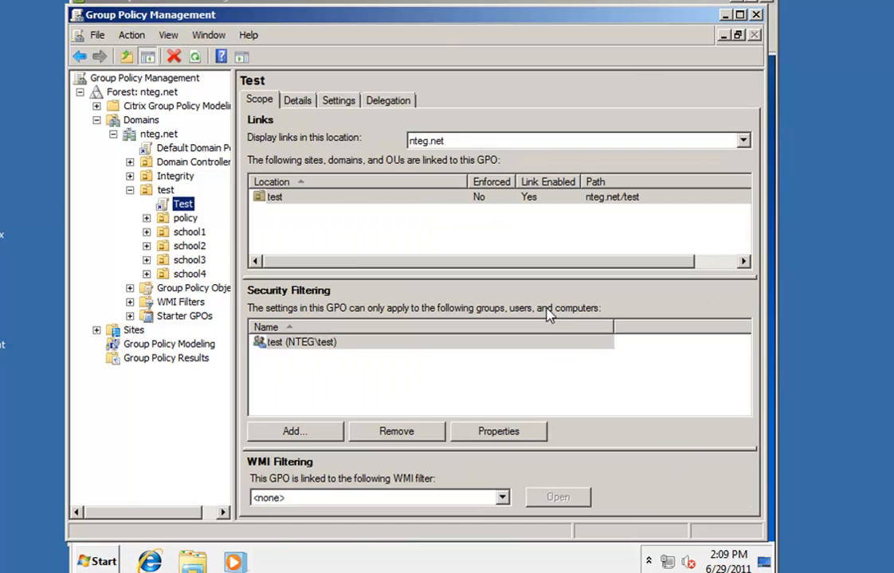
right_click(188, 205)
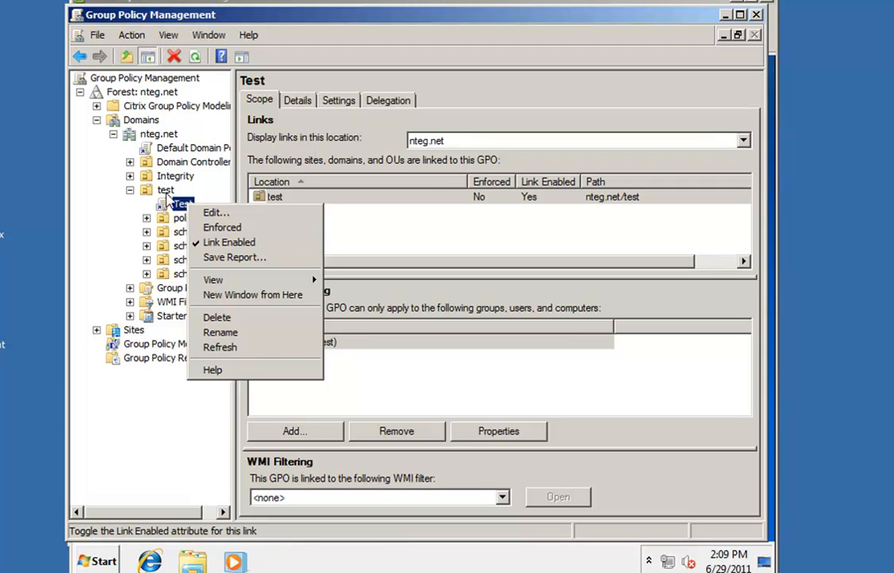
click(175, 205)
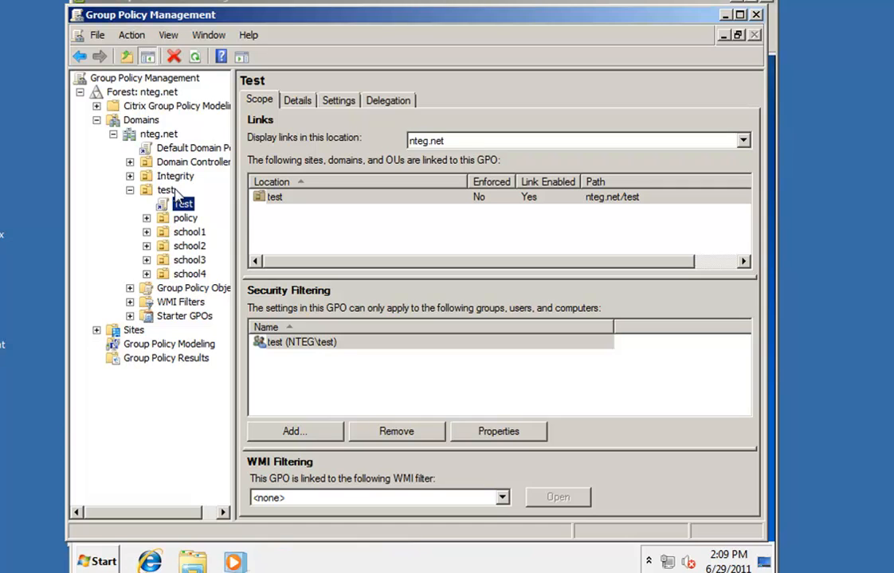
click(182, 204)
key(Return)
Open Test's Settings report and expand Administrative Templates, Control Panel and Personalization sections
click(300, 104)
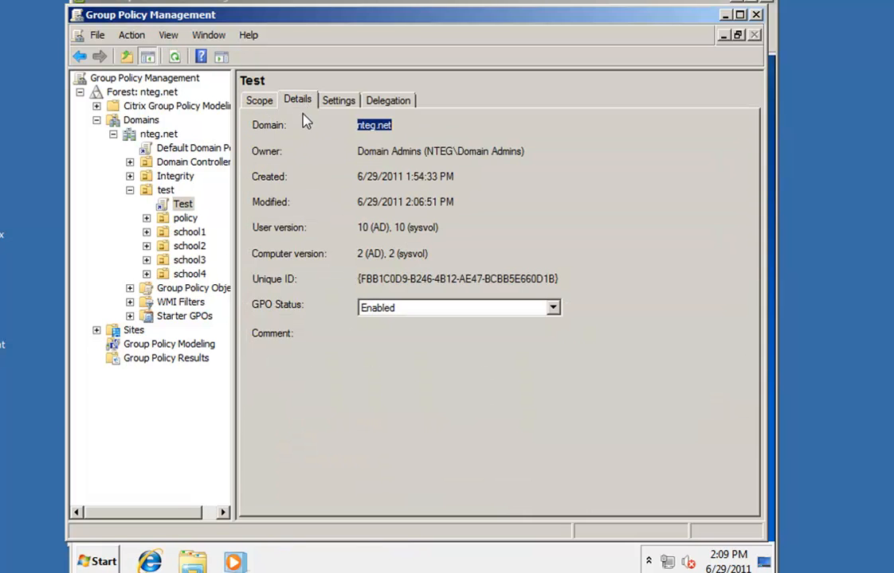
click(345, 102)
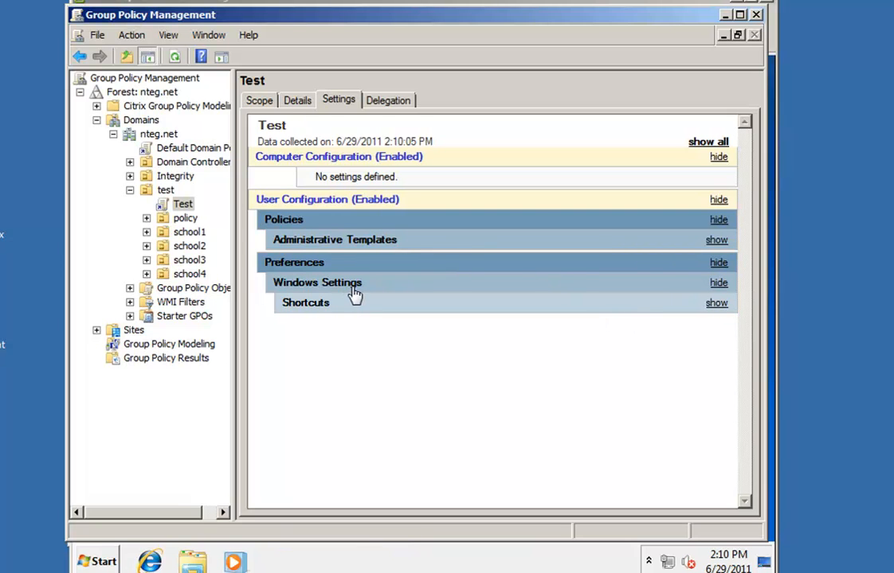
click(717, 241)
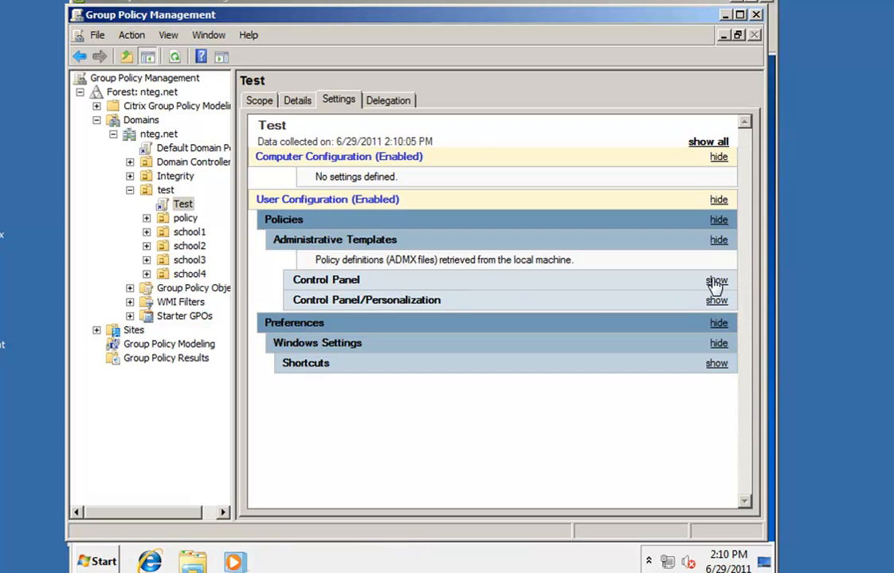
click(715, 282)
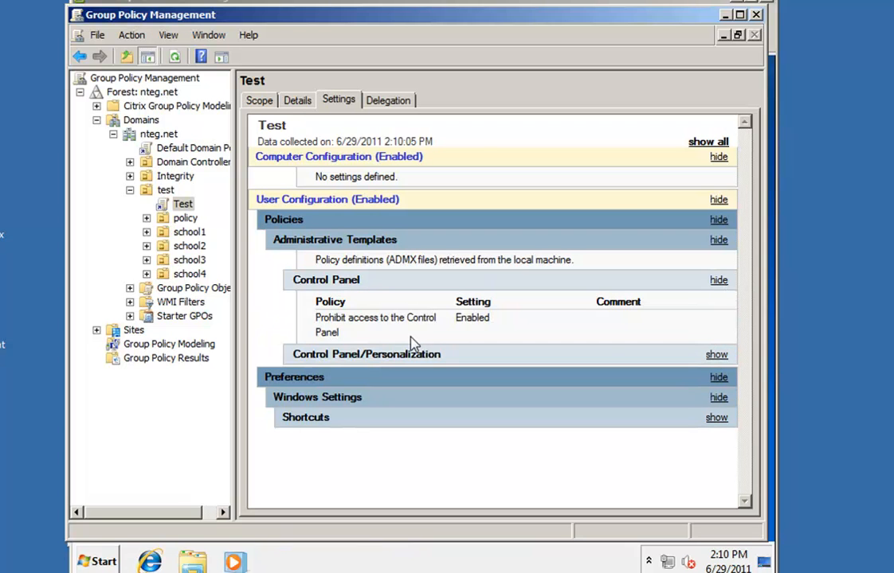
click(719, 355)
scroll(496, 327, down, 3)
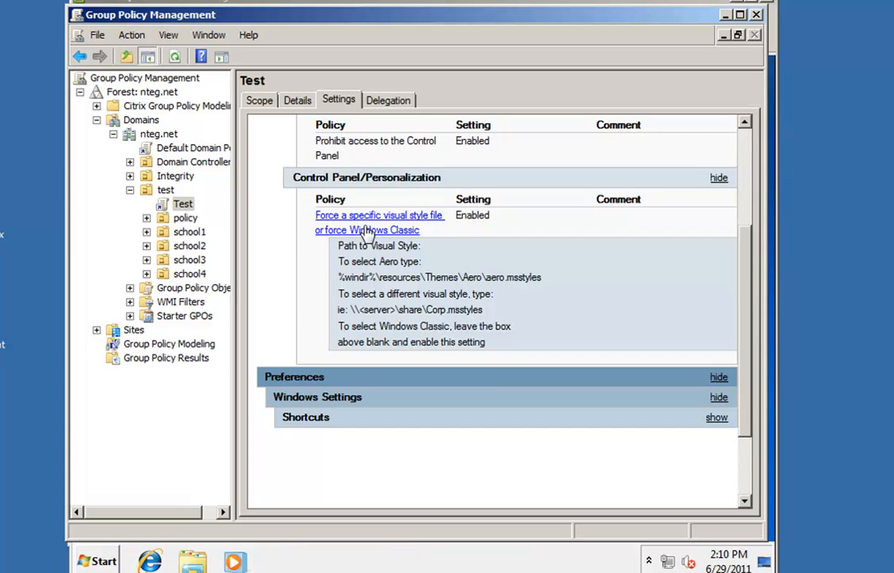
scroll(408, 243, down, 2)
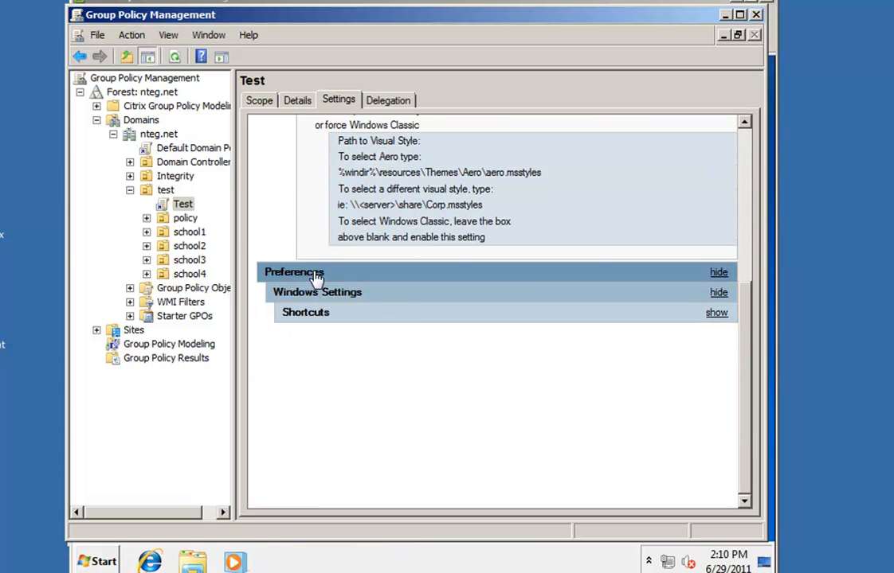
Expand the Shortcuts preferences down to the My Shortcut entry's details
click(719, 313)
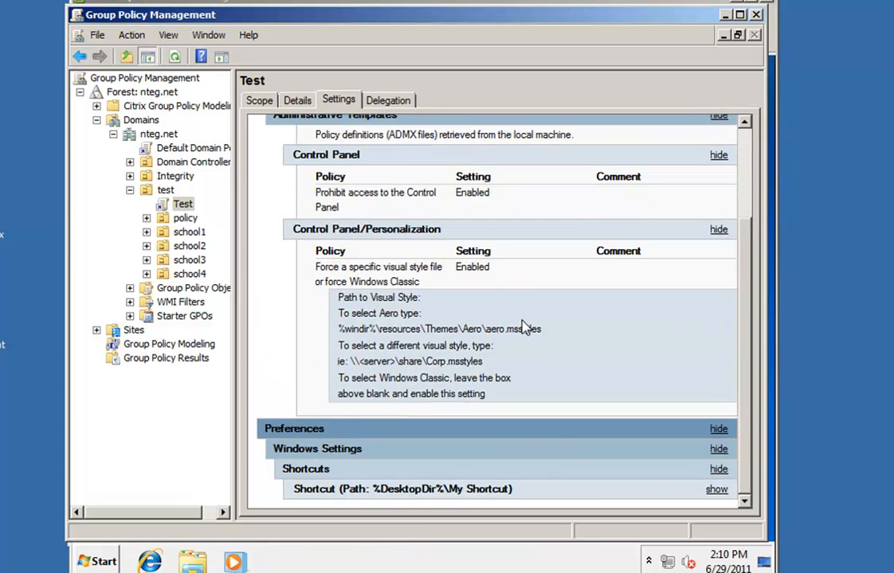
click(715, 489)
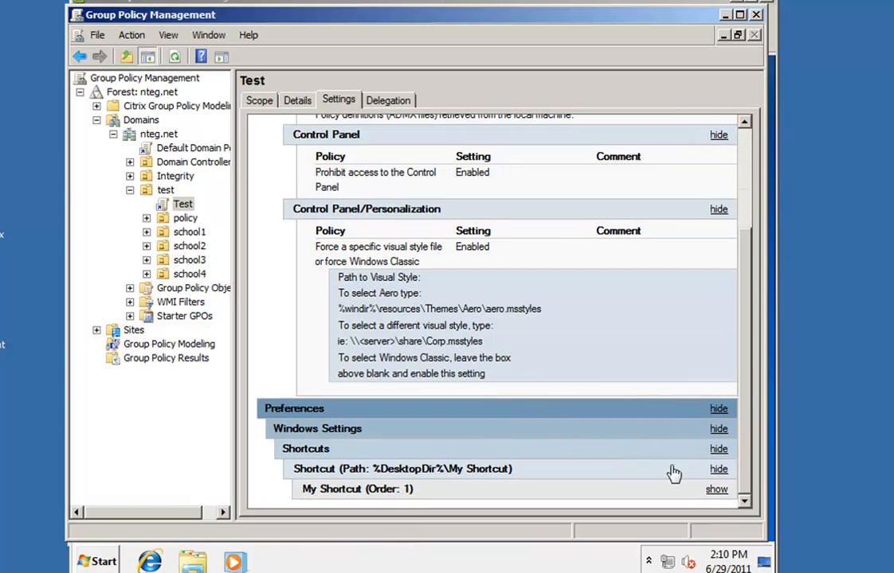
click(719, 489)
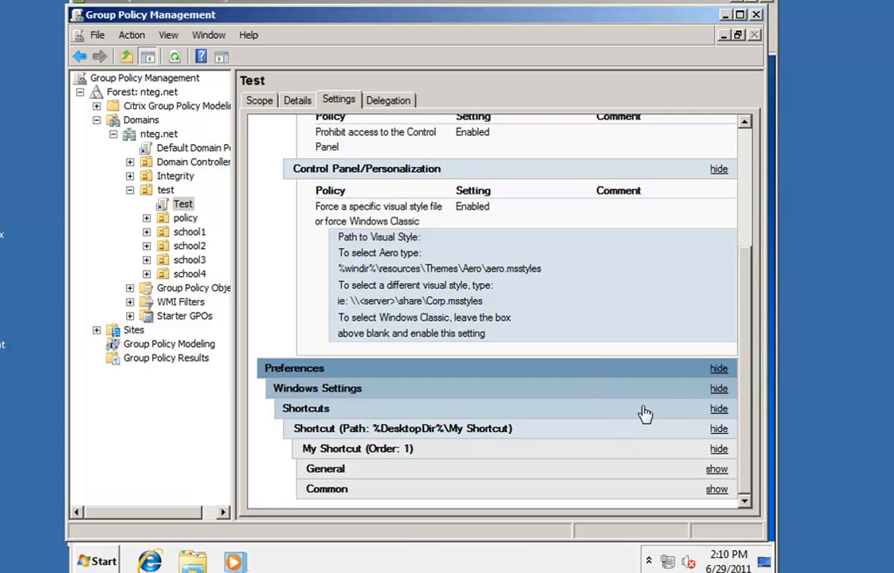
scroll(375, 404, up, 3)
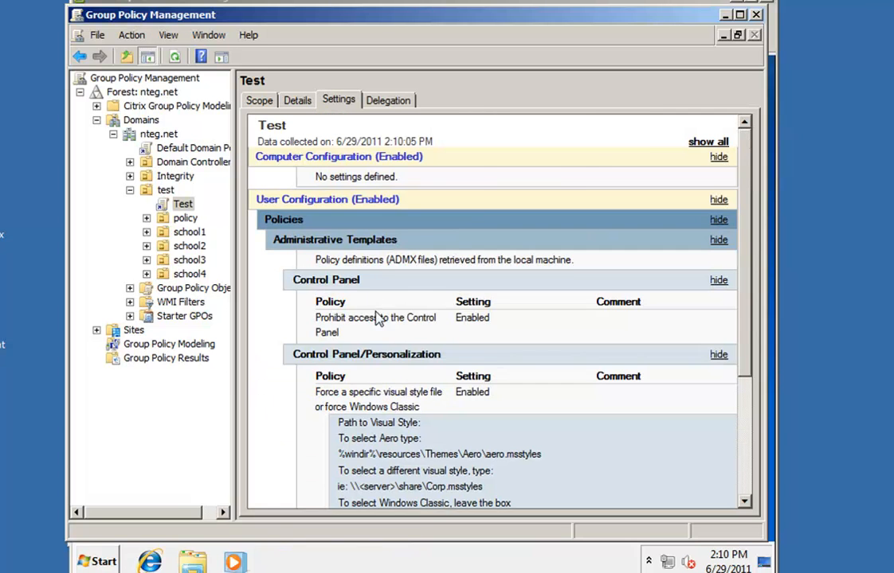
scroll(369, 260, down, 5)
scroll(382, 263, up, 5)
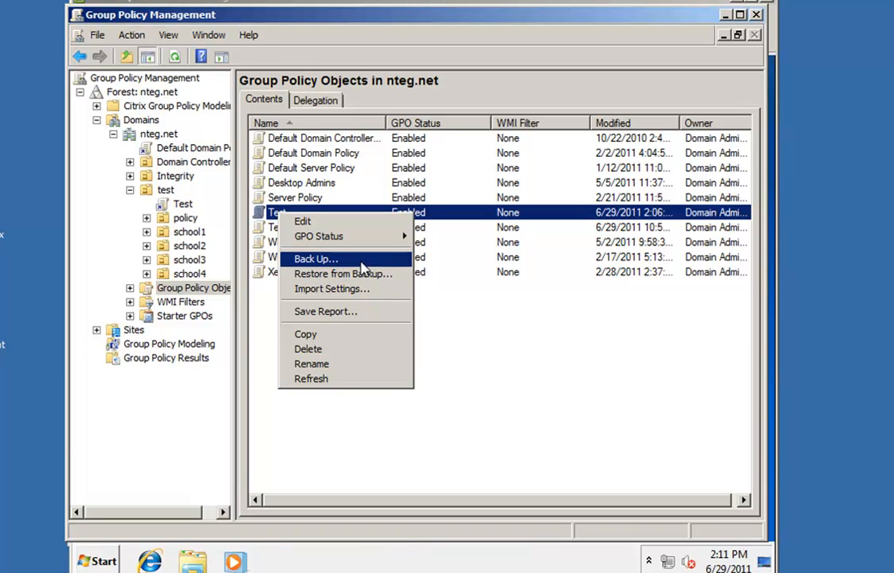
Start the Group Policy Results wizard and advance to the computer selection page
click(169, 429)
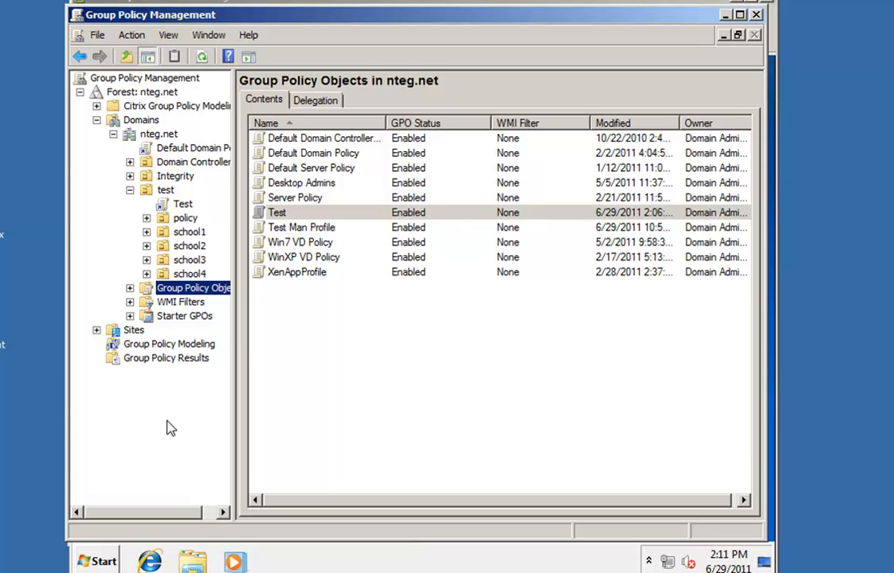
click(189, 360)
right_click(191, 360)
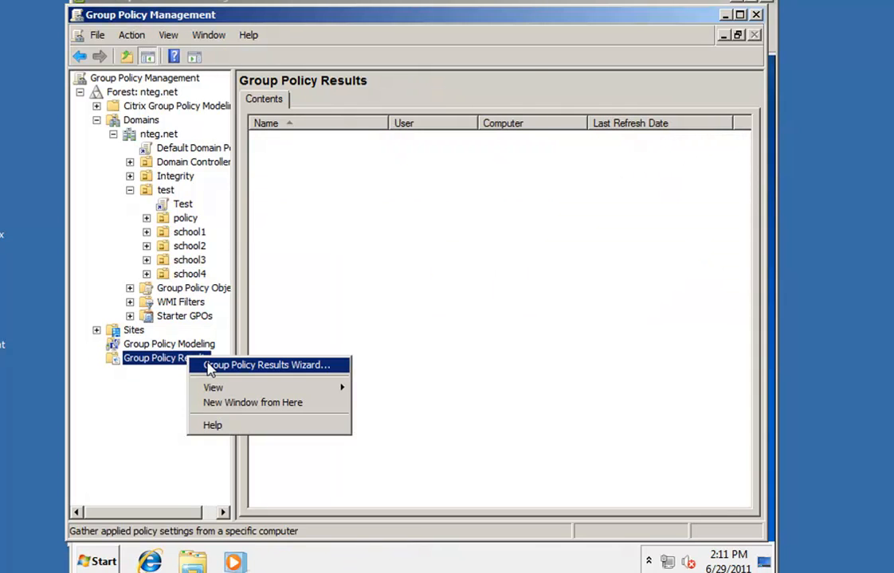
click(205, 365)
click(423, 392)
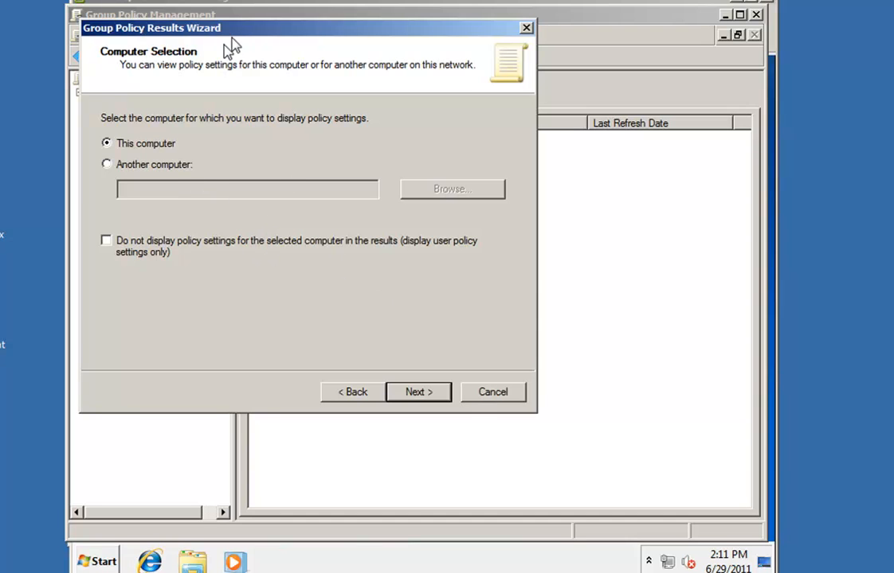
Cancel the wizard and display the Default Domain Policy's Settings report
click(488, 403)
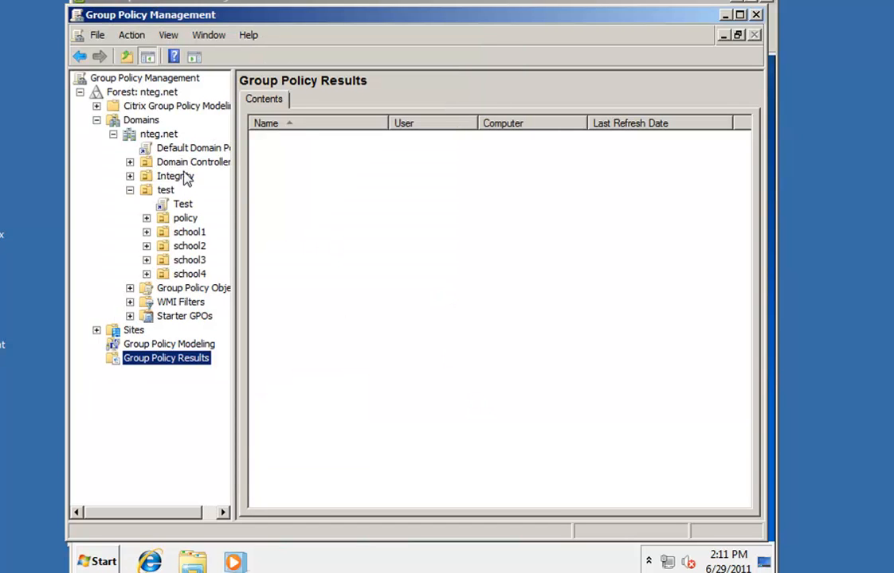
click(151, 147)
click(526, 313)
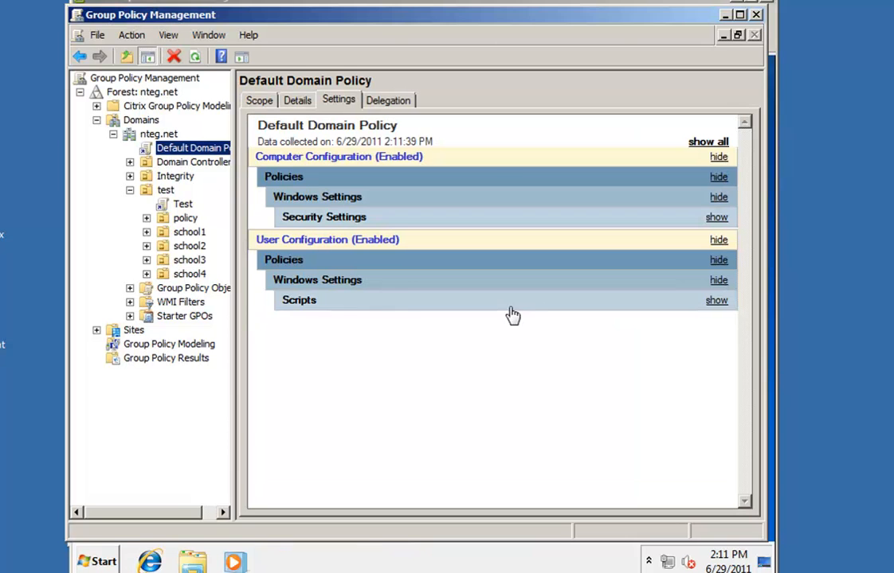